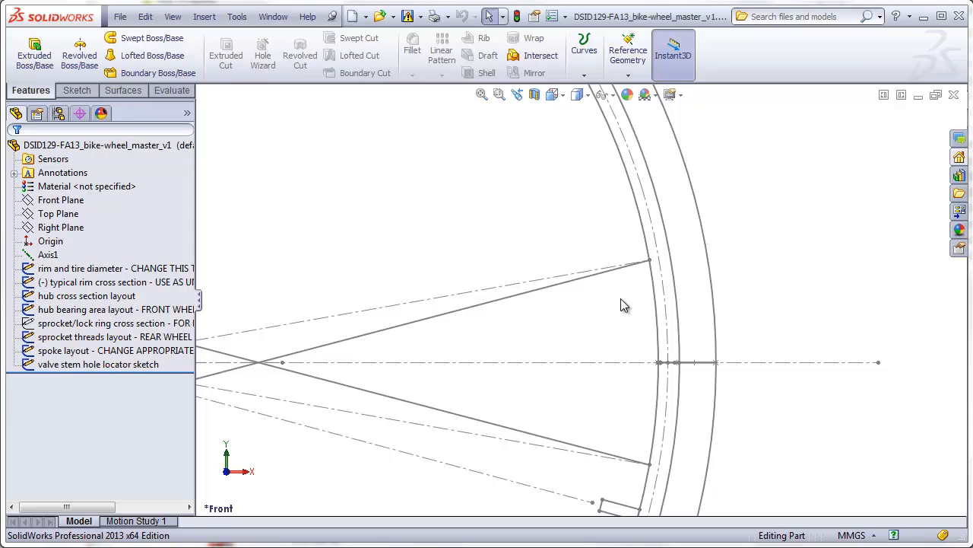
Step: Set the RIM DEPTH dimension to 35 mm in the rim and tire diameter sketch and exit the sketch
right_click(108, 269)
click(118, 229)
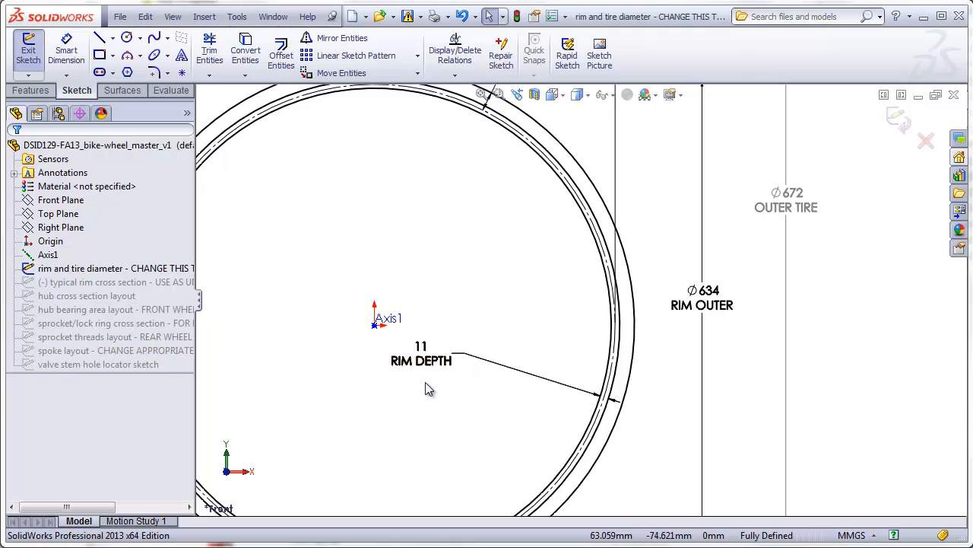
double_click(424, 360)
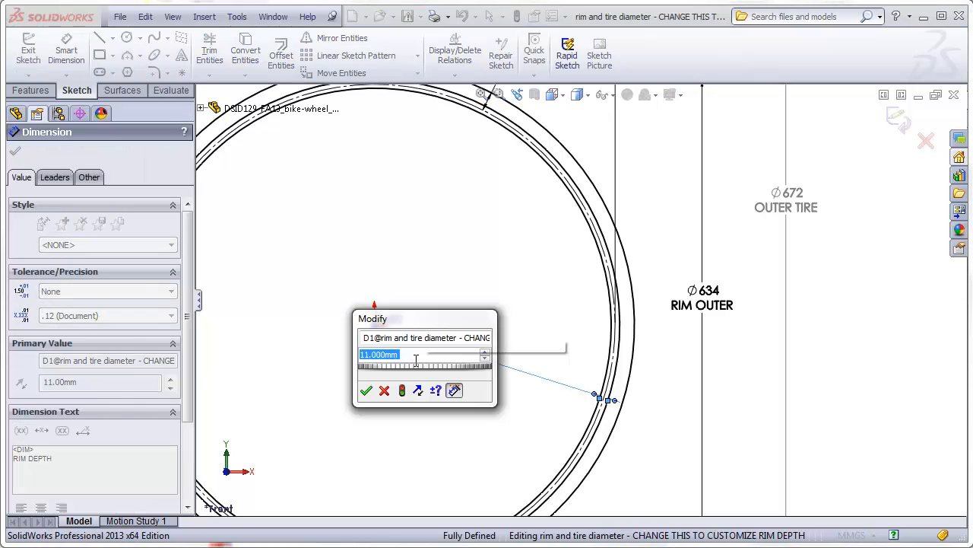
text(35)
key(Return)
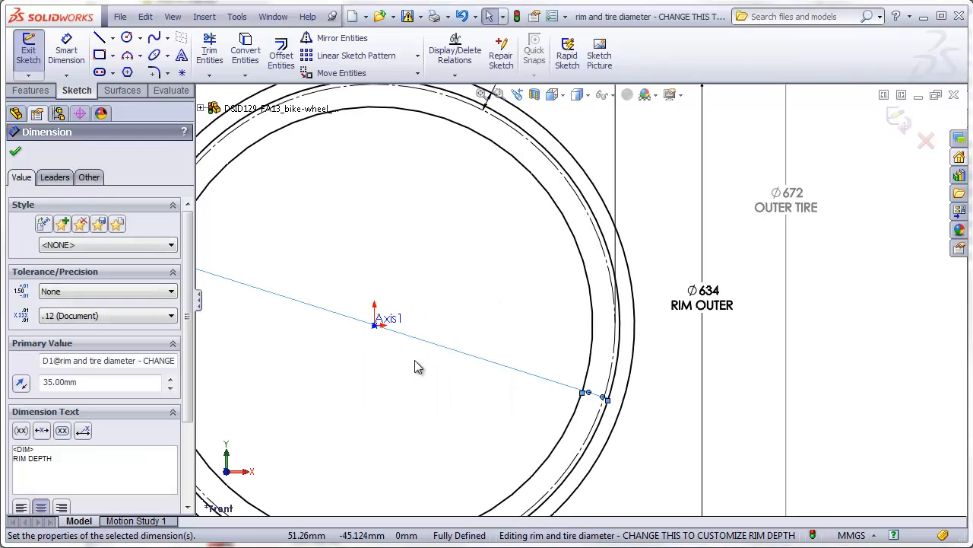
click(431, 388)
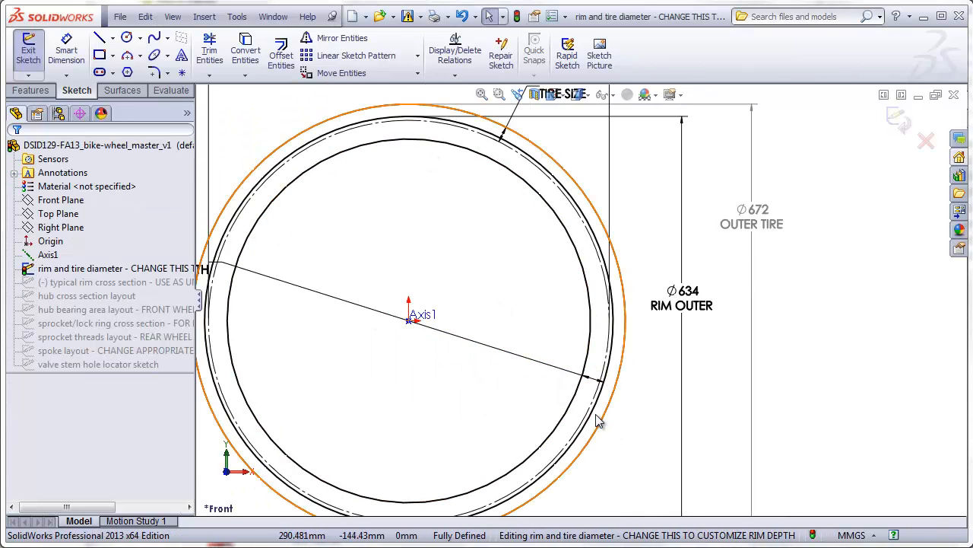
click(900, 119)
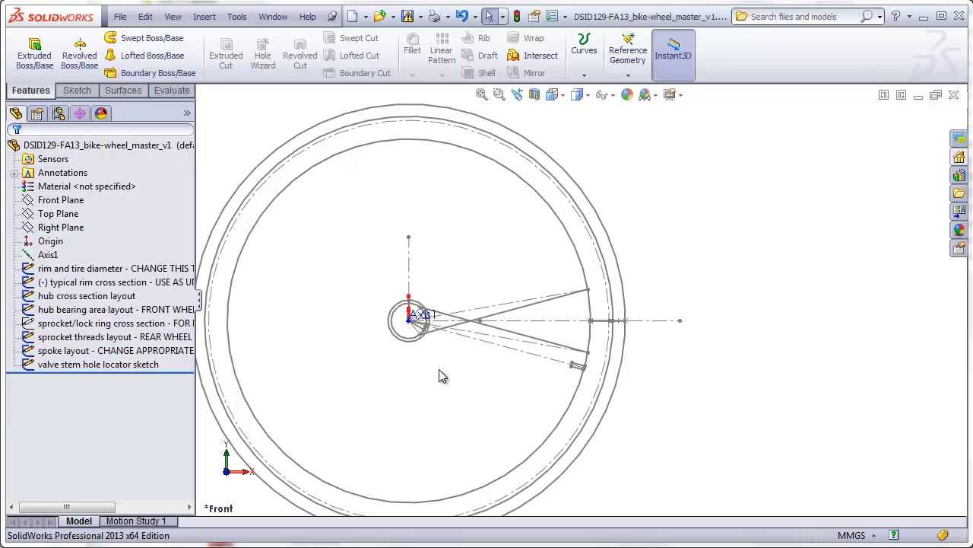
Step: Set the SPOKE ANGLE dimension to 720/24 degrees in the spoke layout sketch and exit the sketch
right_click(503, 318)
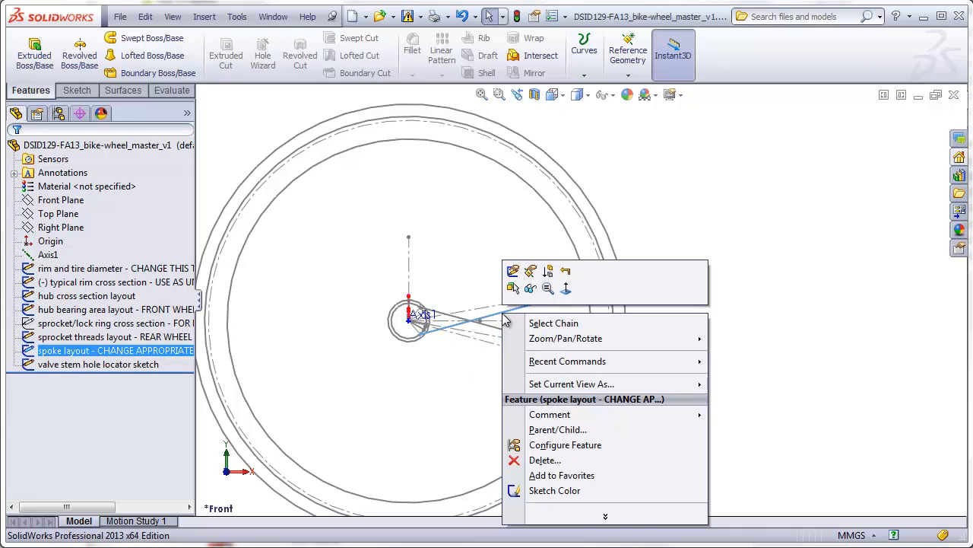
click(514, 272)
scroll(491, 344, down, 1)
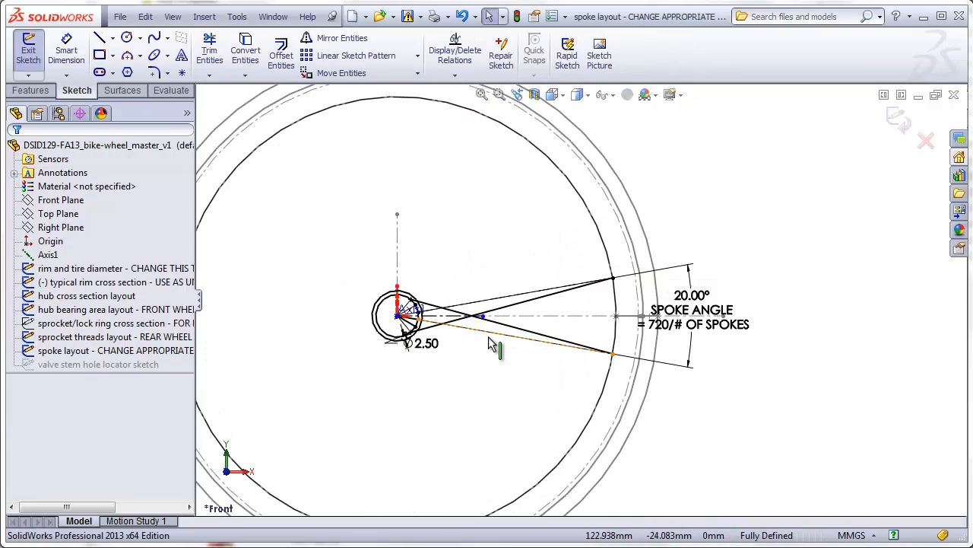
scroll(490, 343, down, 1)
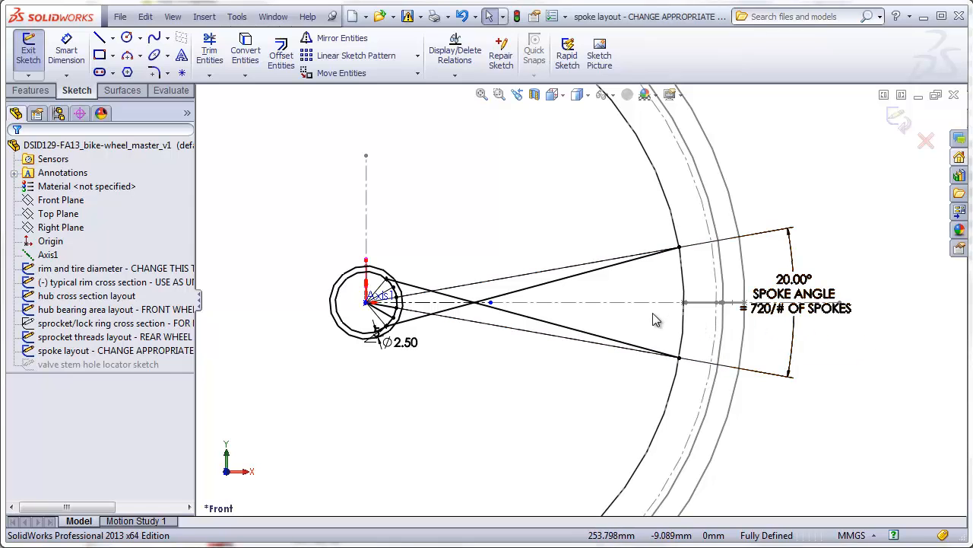
double_click(795, 299)
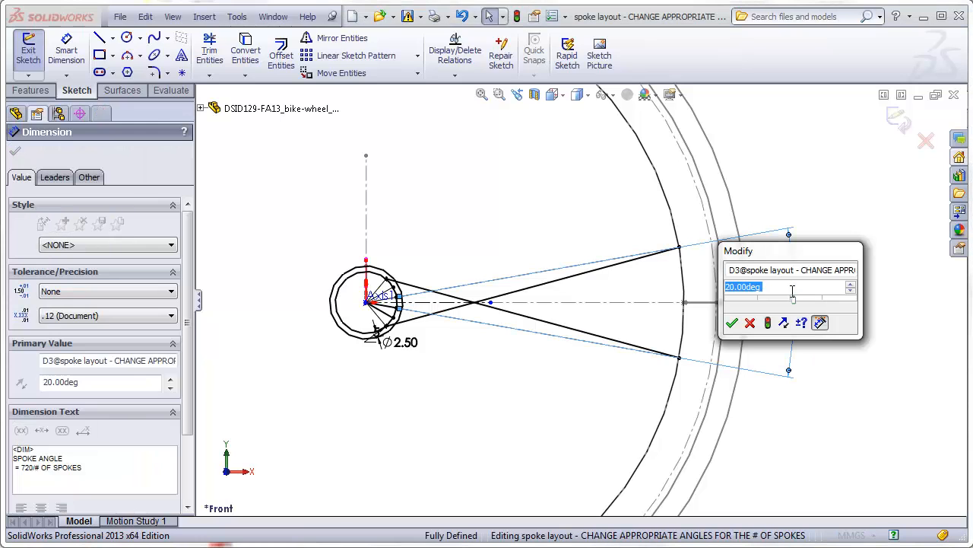
text(7)
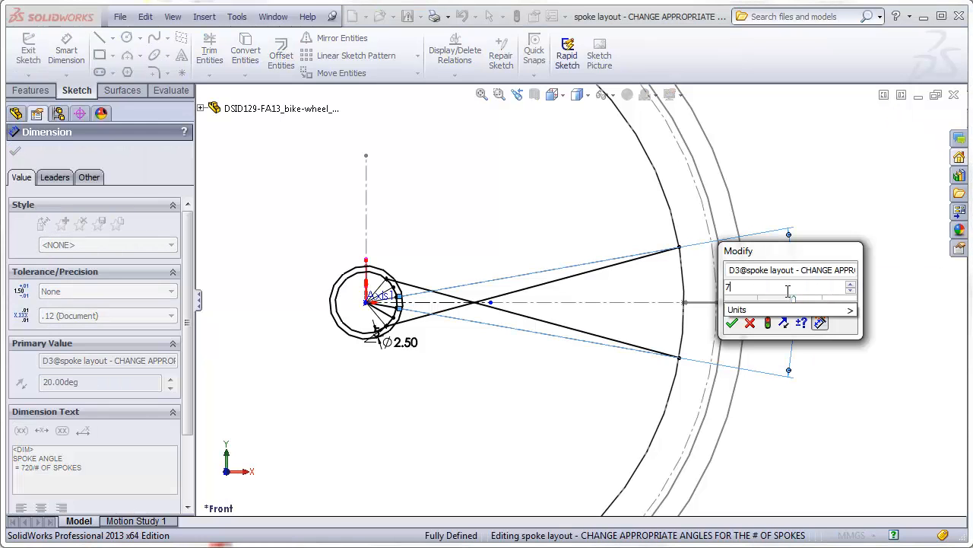
text(20/24)
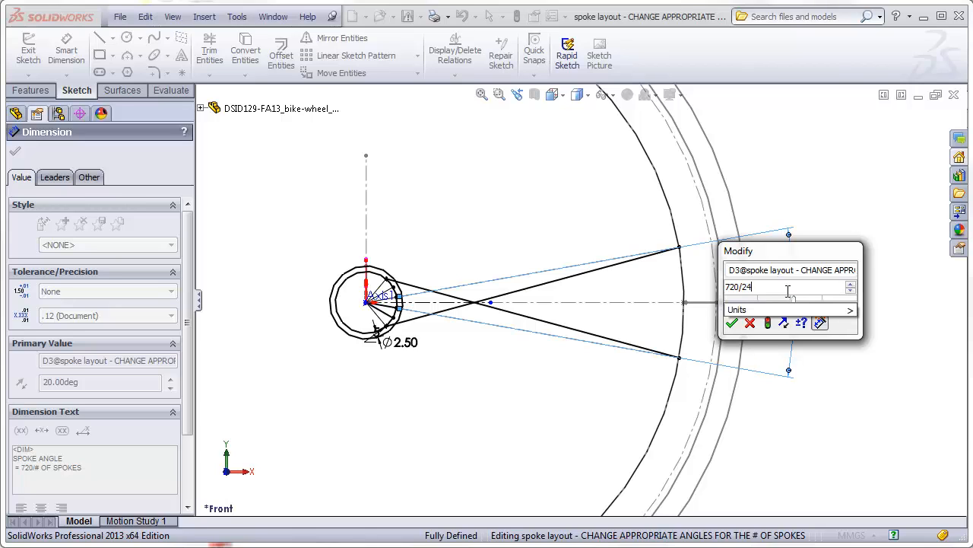
key(Return)
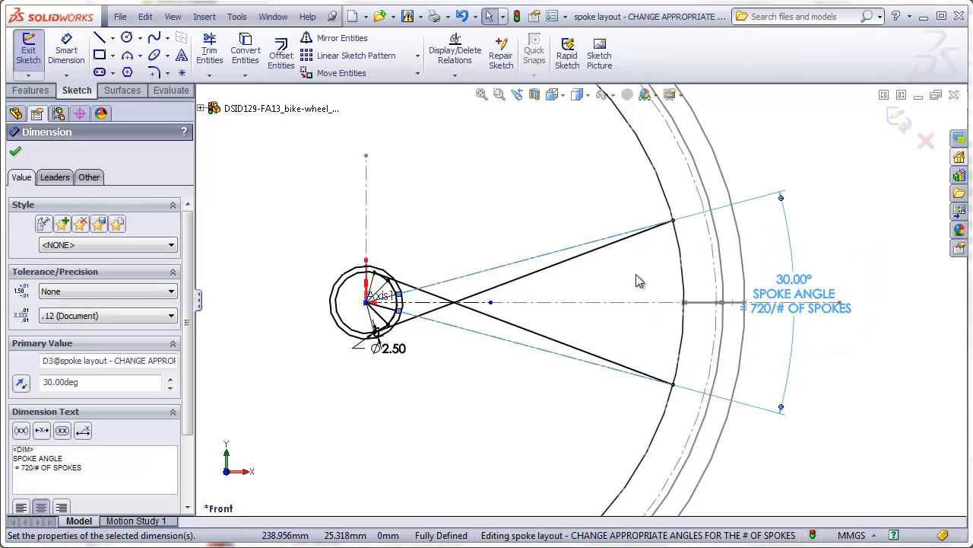
click(897, 119)
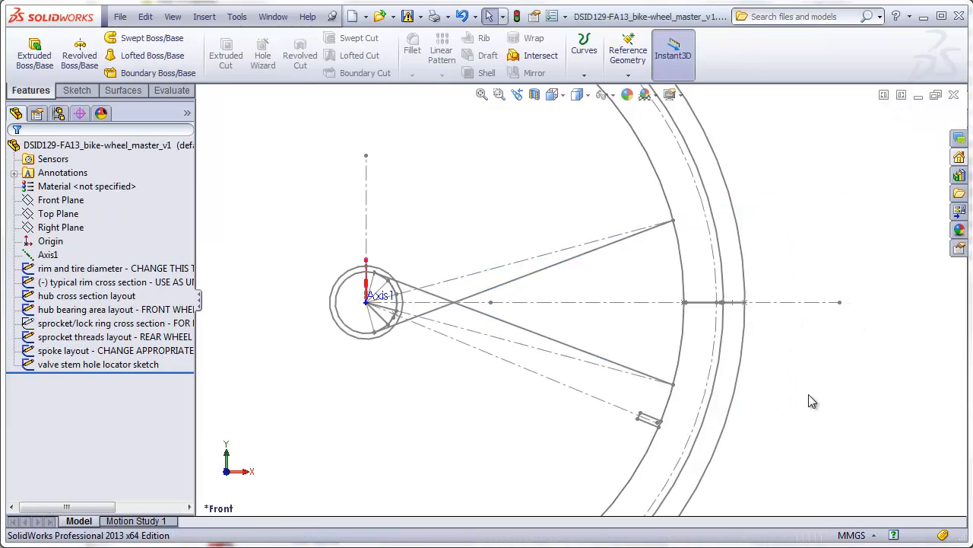
Step: Create a new part document and save it as rim in the bike wheel project folder
key(f)
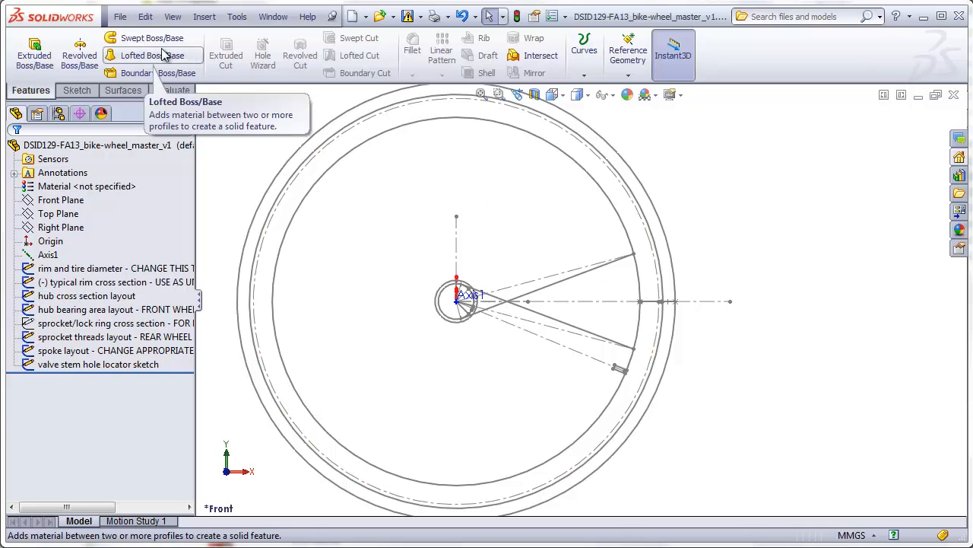
click(120, 16)
click(145, 2)
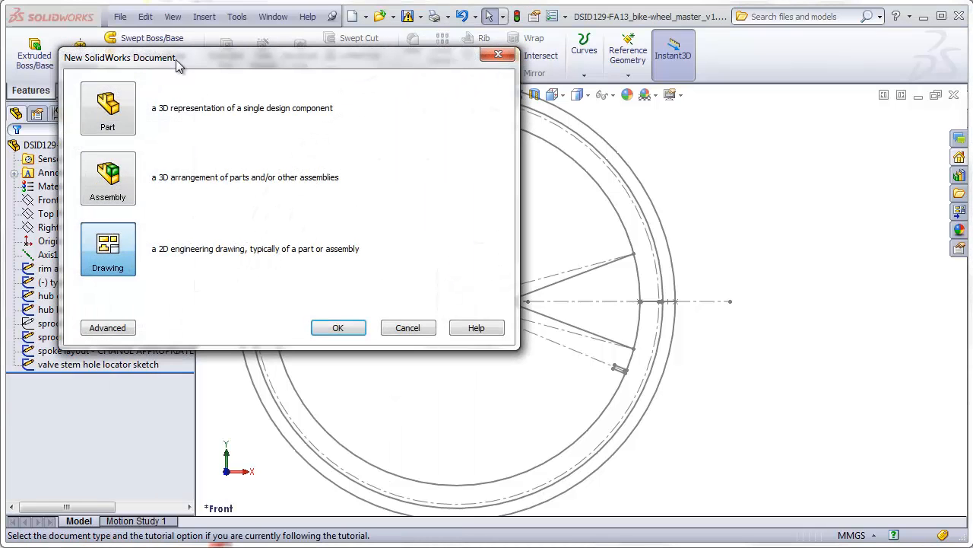
click(108, 107)
click(363, 322)
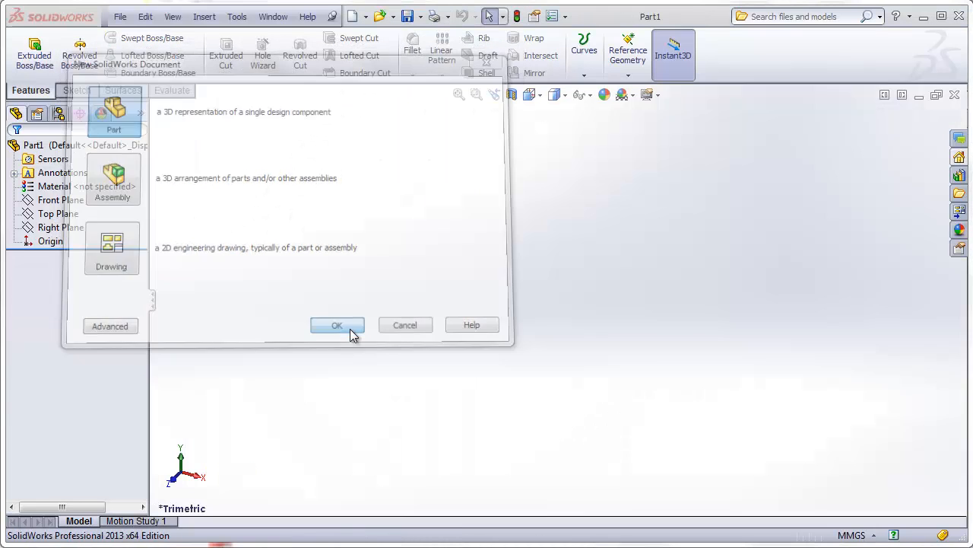
click(120, 19)
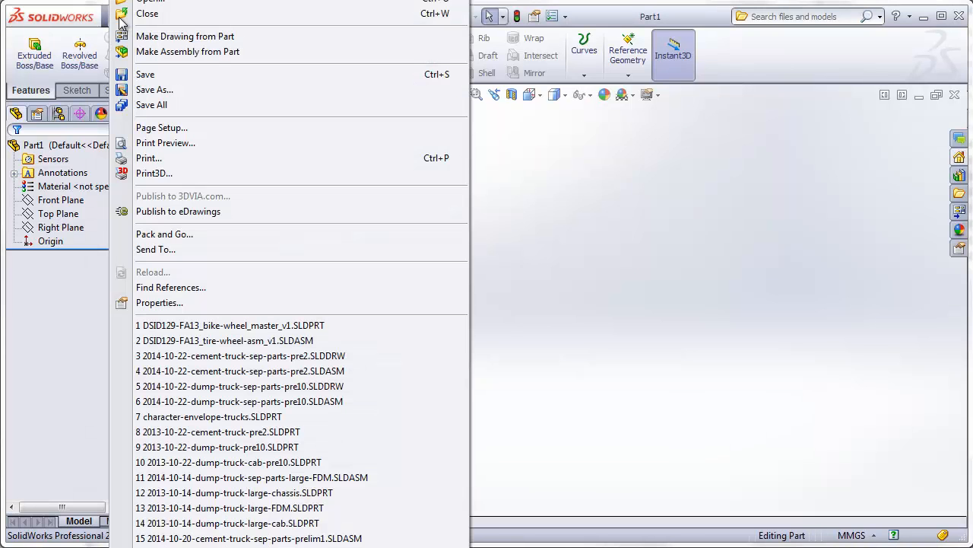
click(141, 73)
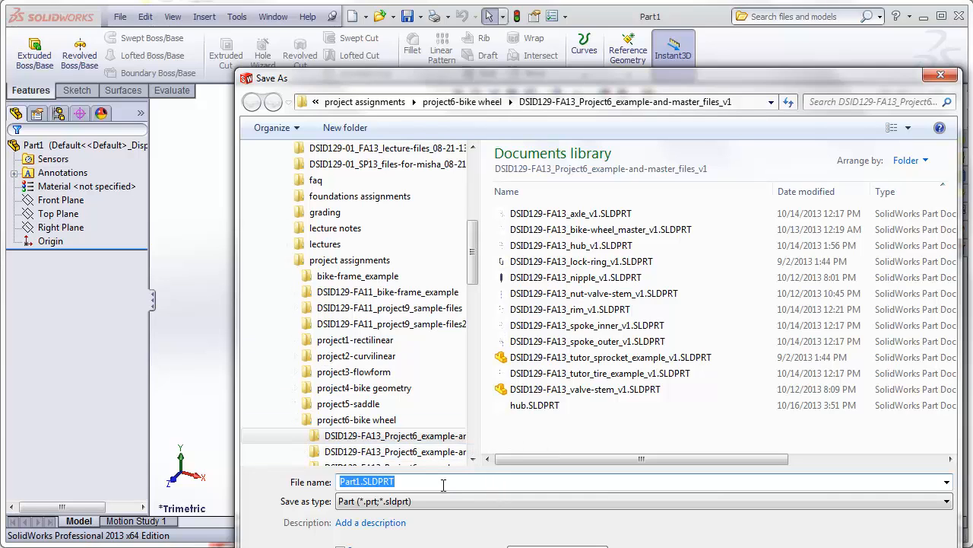
text(rim)
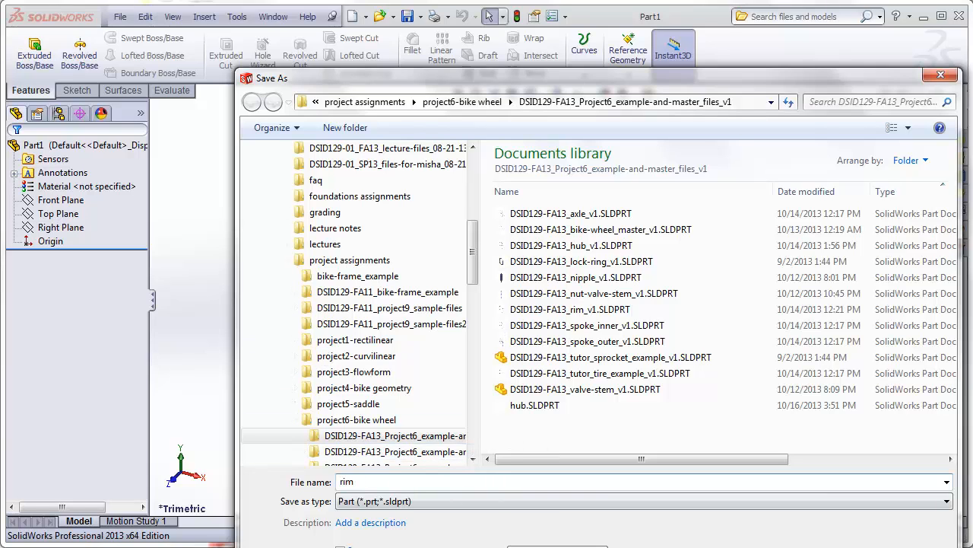
key(Return)
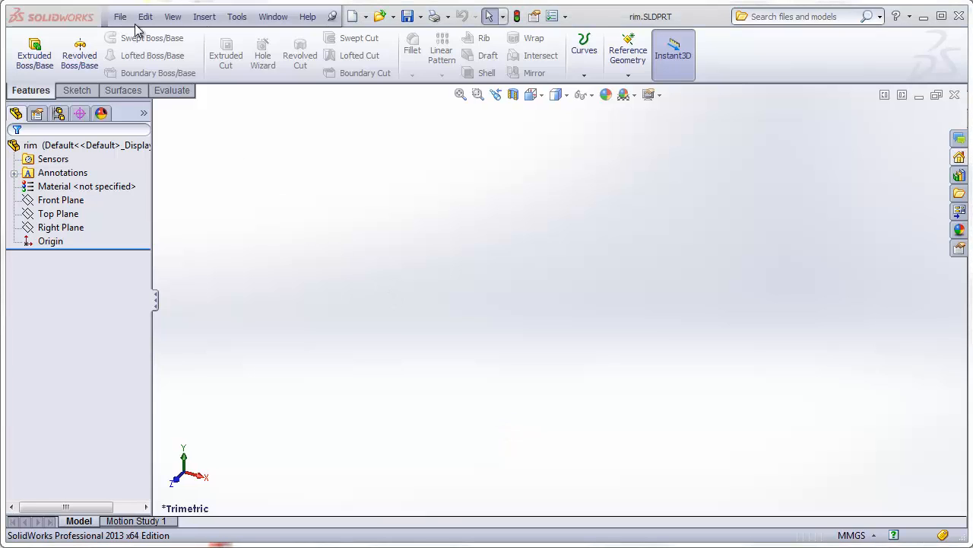
Step: Insert the part DSID129-FA13_bike-wheel_master_v1 at the origin of the rim part, transferring only its unabsorbed sketches
click(203, 17)
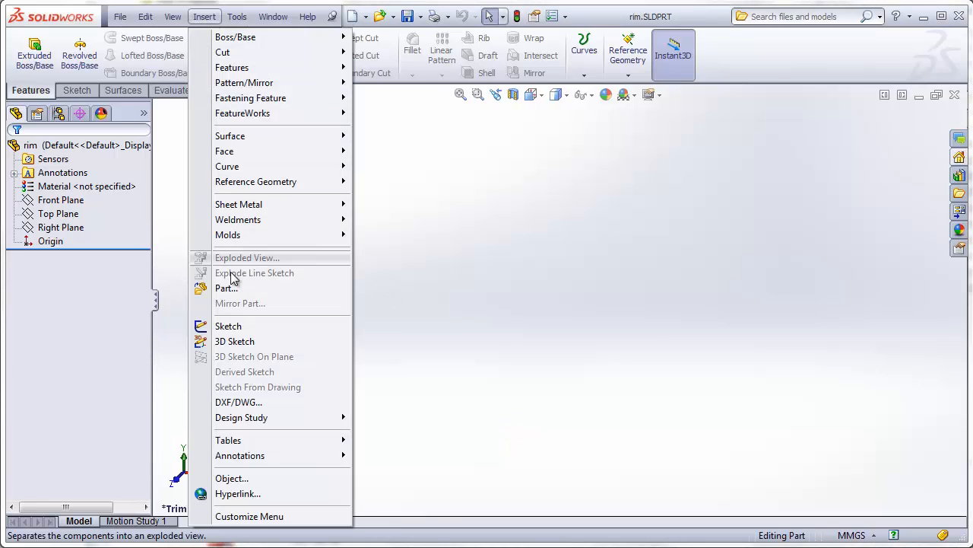
click(226, 288)
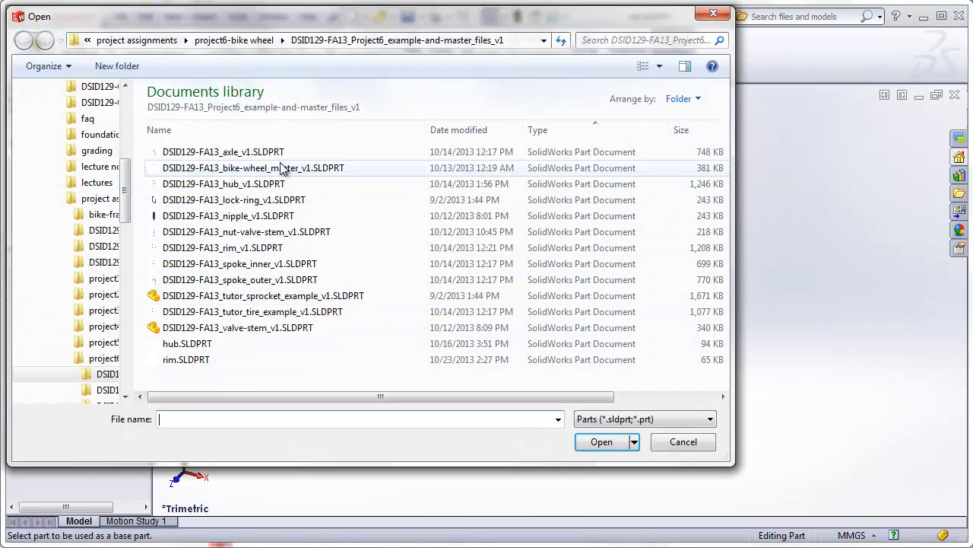
click(264, 169)
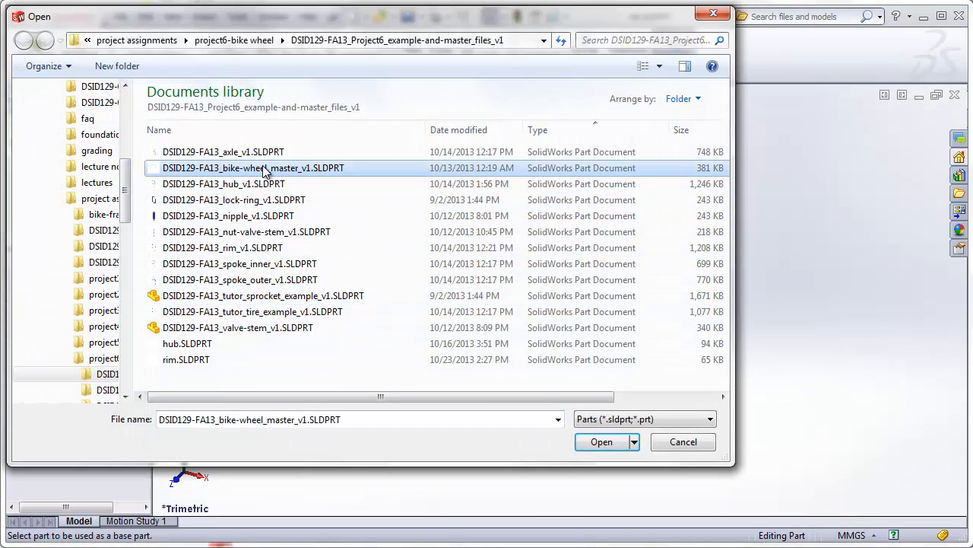
click(600, 443)
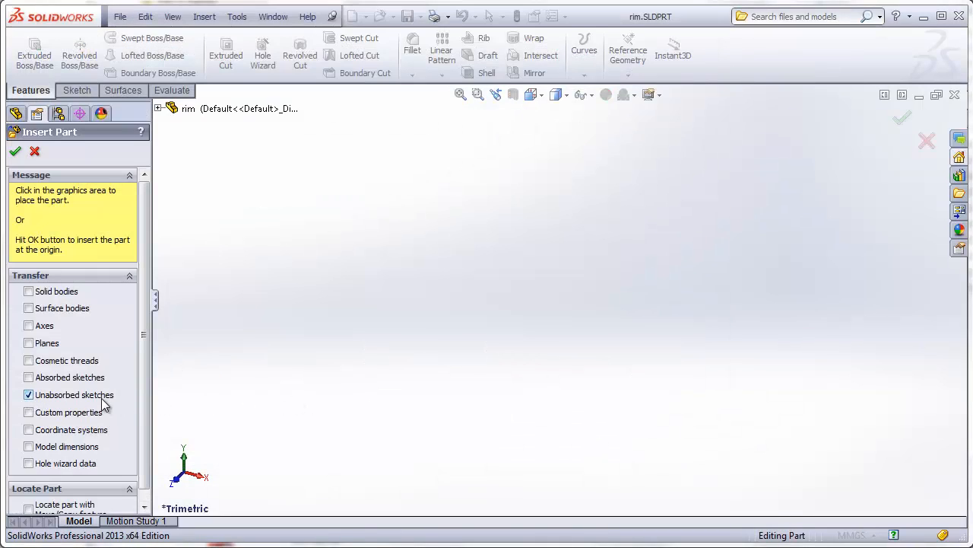
click(16, 153)
middle_drag(259, 274, 289, 239)
scroll(651, 303, down, 2)
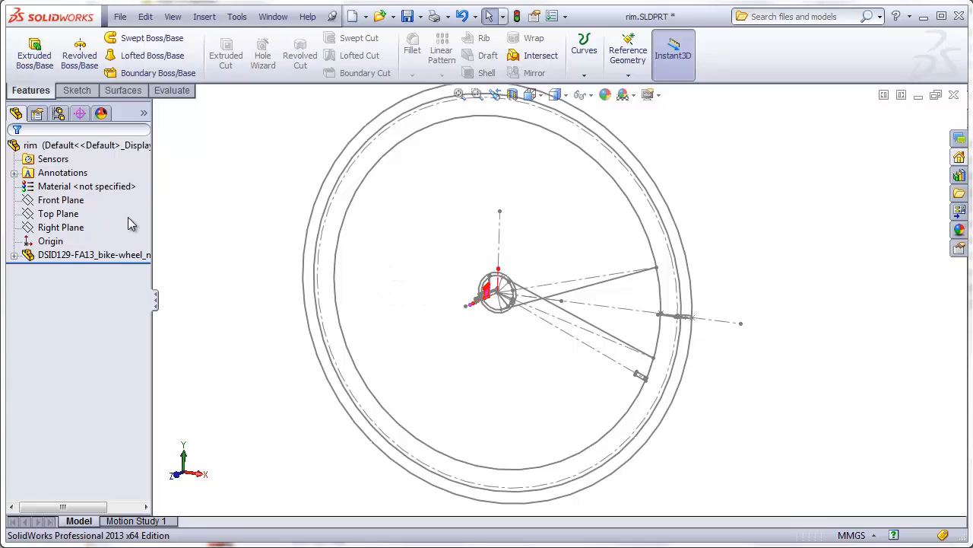
Step: Create a reference axis at the intersection of the Top Plane and the Right Plane
click(65, 228)
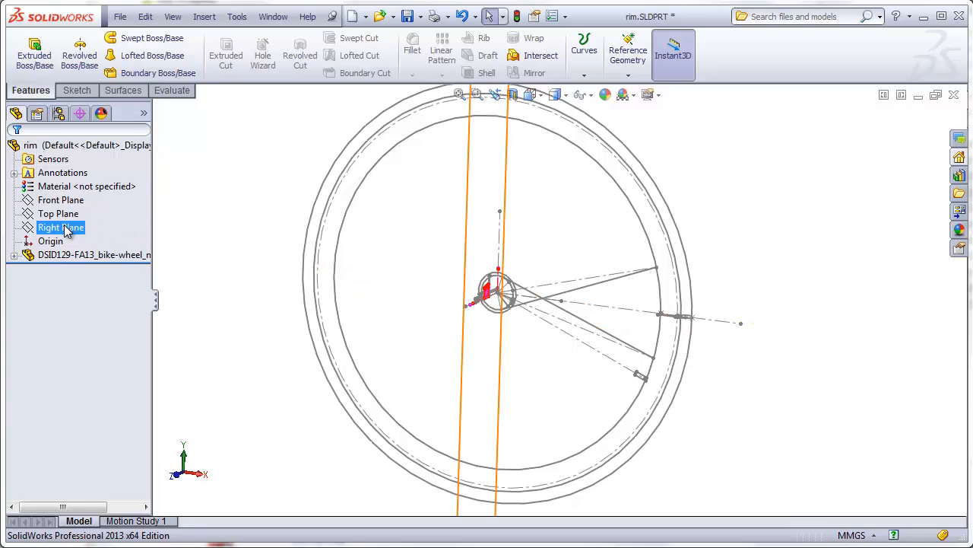
click(223, 220)
click(628, 55)
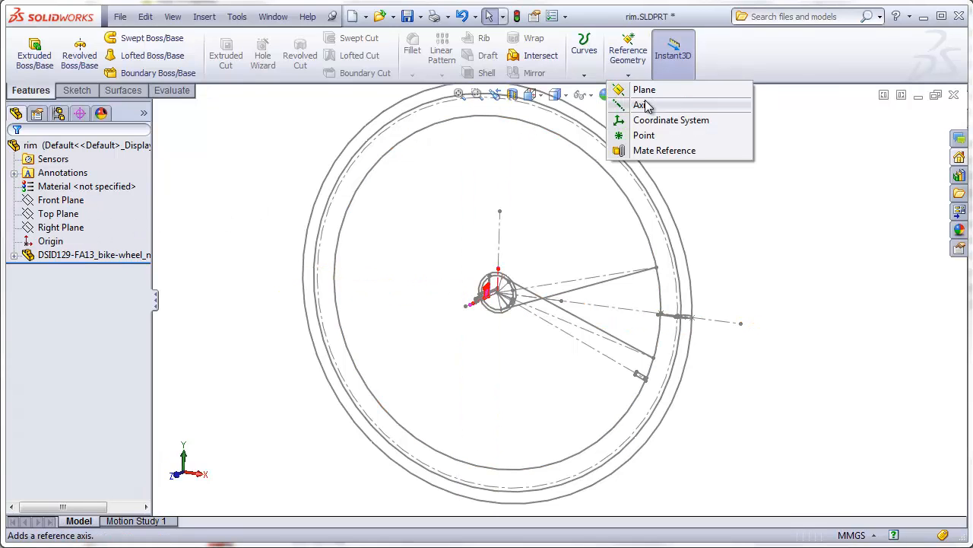
click(642, 105)
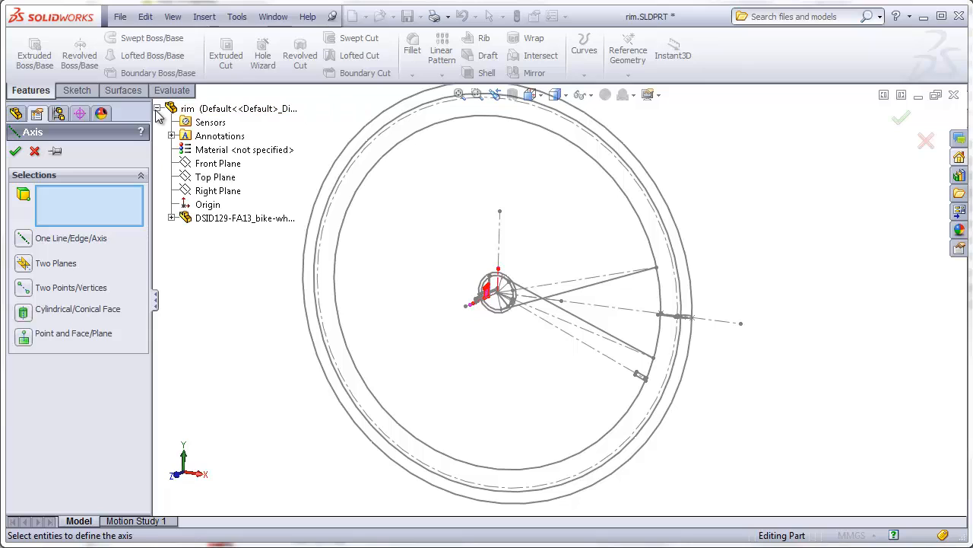
click(210, 178)
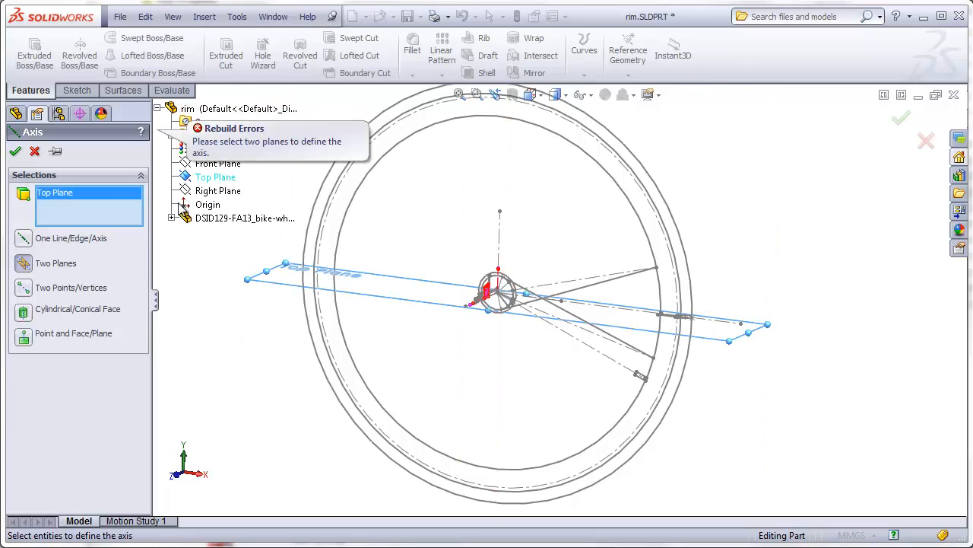
click(204, 190)
click(16, 152)
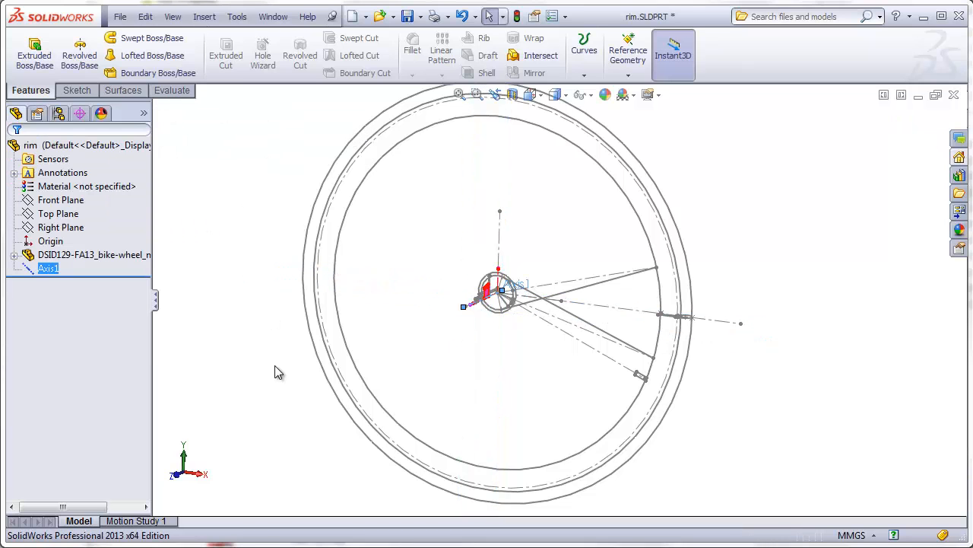
Step: Expand the inserted master part's Sketches folder and widen the feature tree so the full sketch names can be read
scroll(481, 325, down, 5)
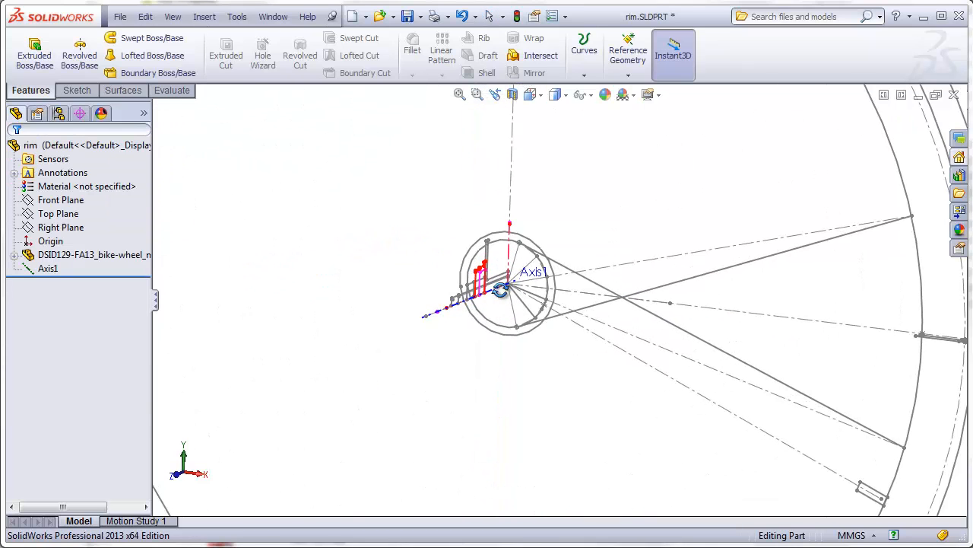
middle_drag(486, 311, 477, 339)
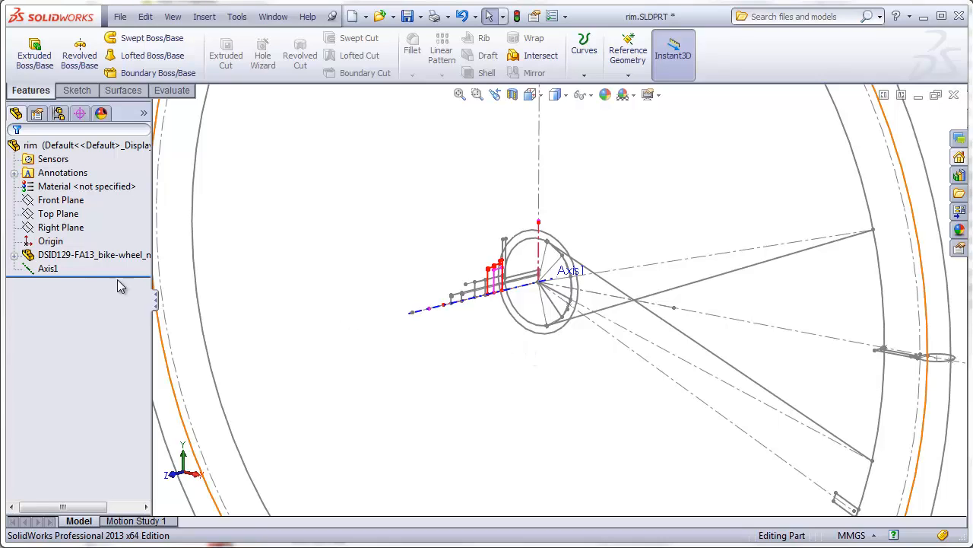
click(14, 255)
click(74, 268)
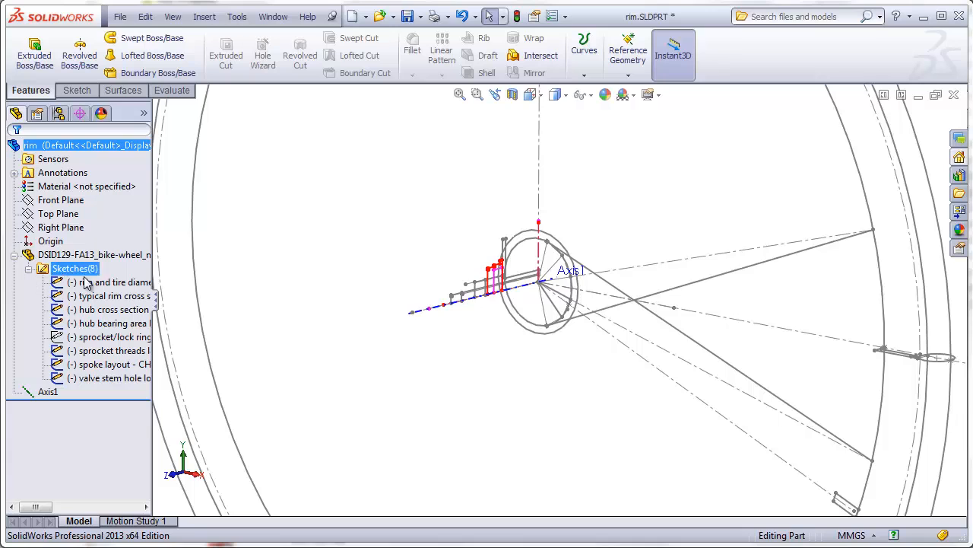
click(87, 282)
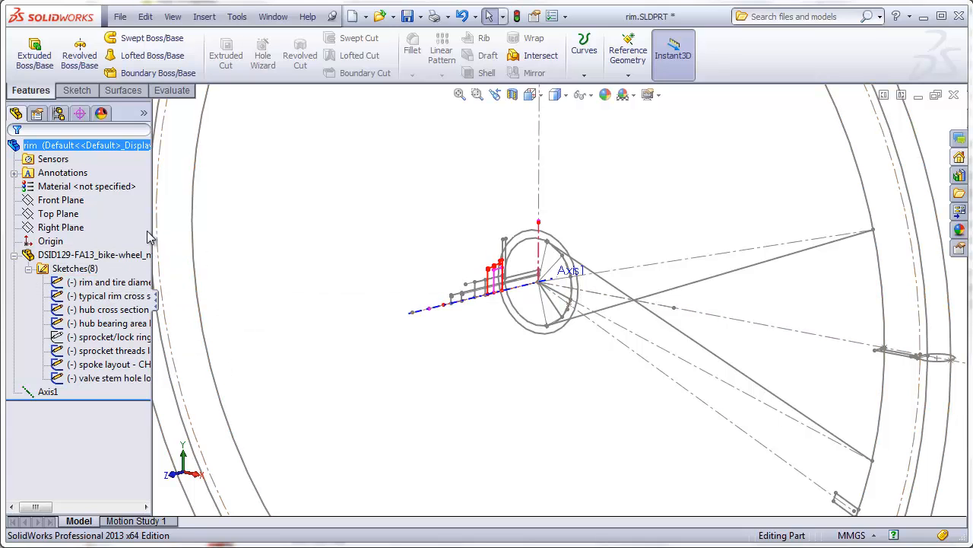
mouse_move(152, 232)
mouse_down()
mouse_move(292, 232)
mouse_move(259, 232)
mouse_up()
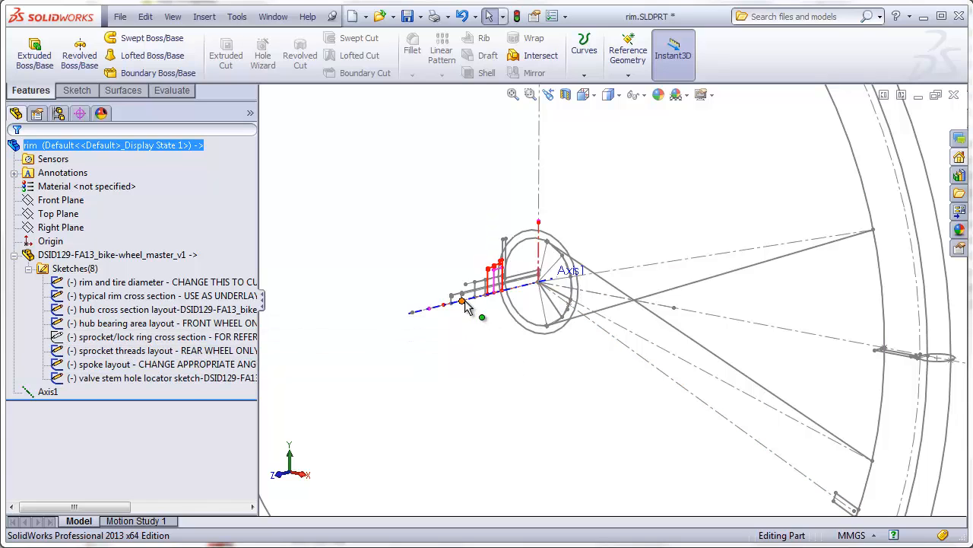
Step: Hide the hub cross section layout, hub bearing area layout and sprocket threads layout sketches of the inserted master part
scroll(517, 286, down, 2)
scroll(517, 285, down, 3)
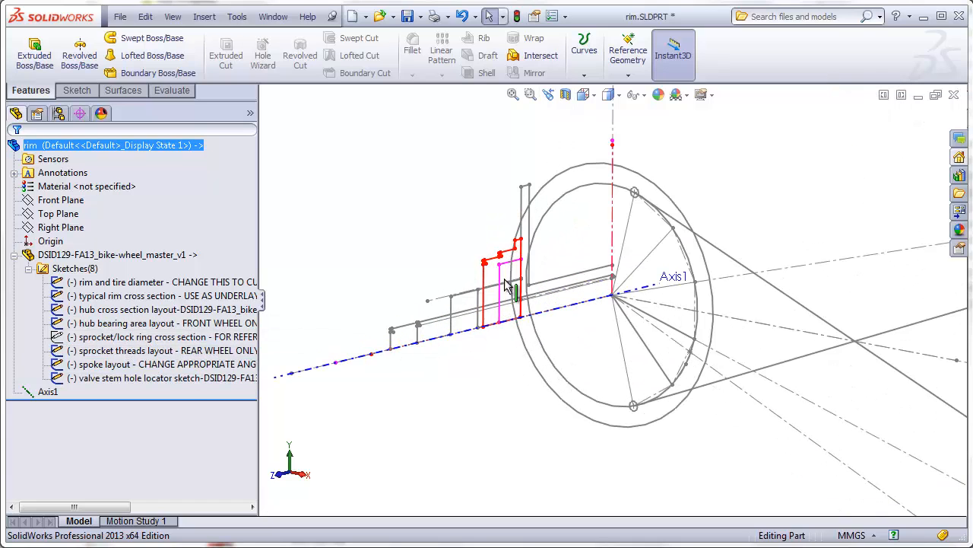
right_click(123, 310)
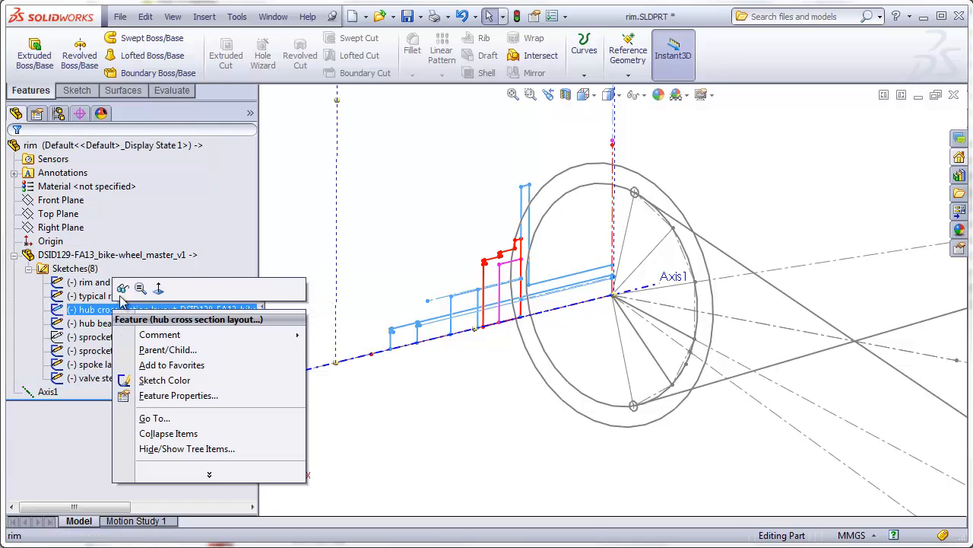
click(124, 286)
right_click(127, 309)
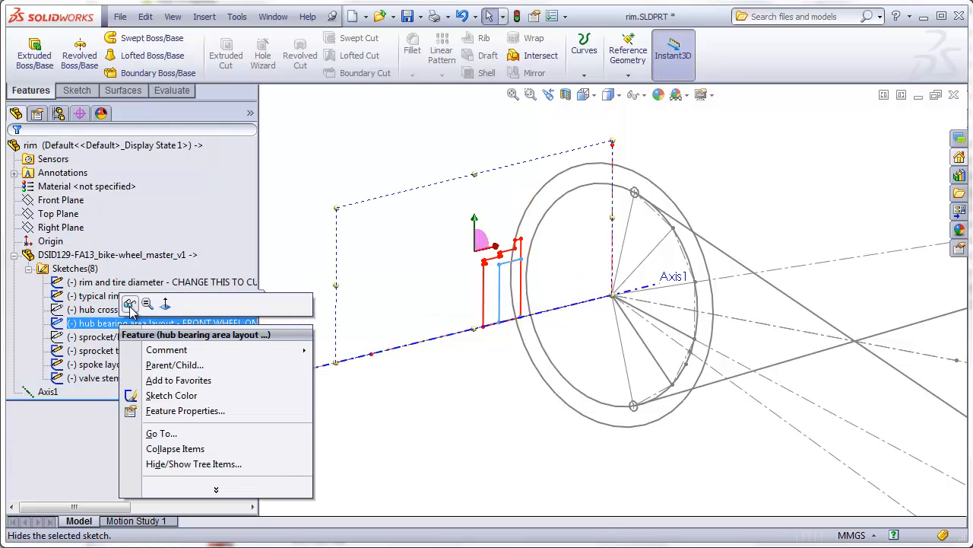
click(126, 288)
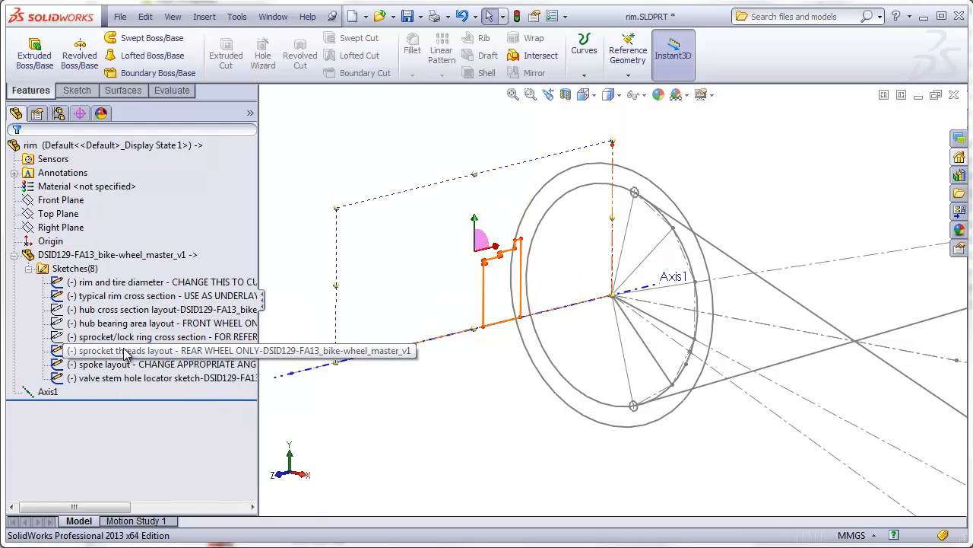
right_click(133, 350)
click(134, 327)
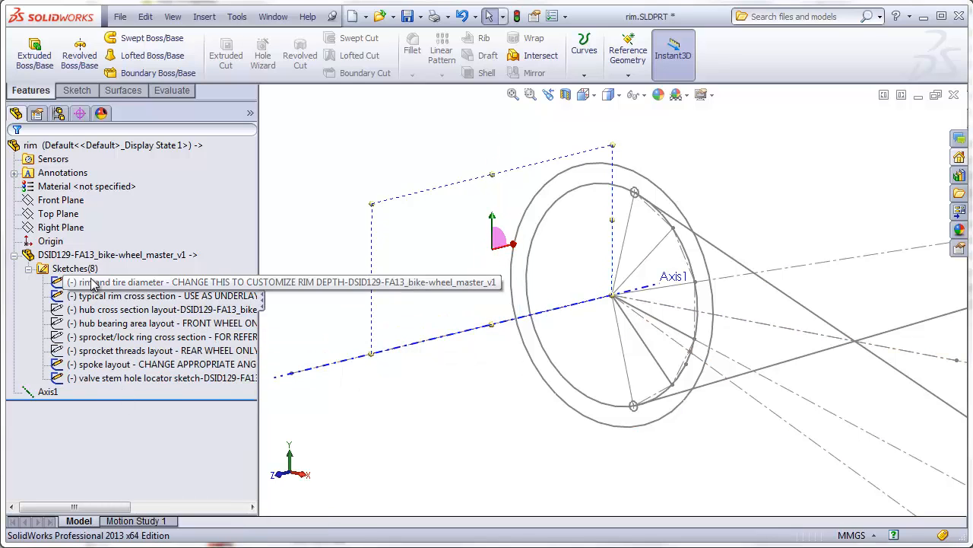
Step: Collapse the feature tree and start a new sketch on the Top Plane, with the typical rim cross section underlay in view
scroll(694, 413, up, 9)
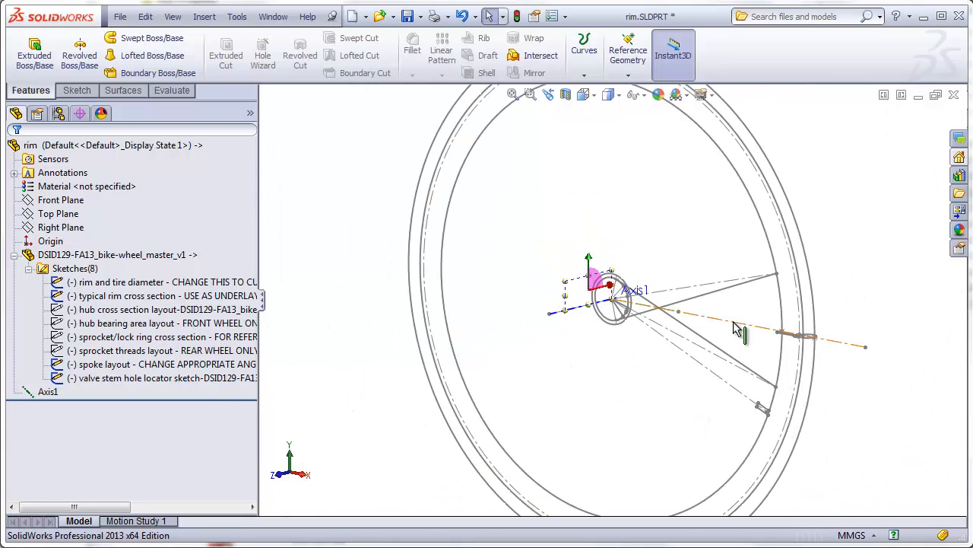
key(shift+c)
middle_drag(571, 345, 585, 389)
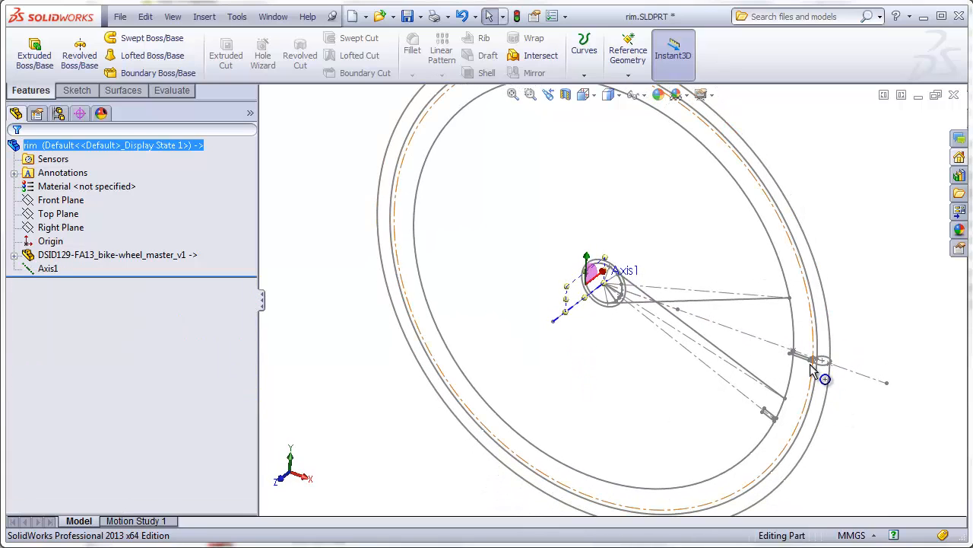
scroll(809, 363, down, 10)
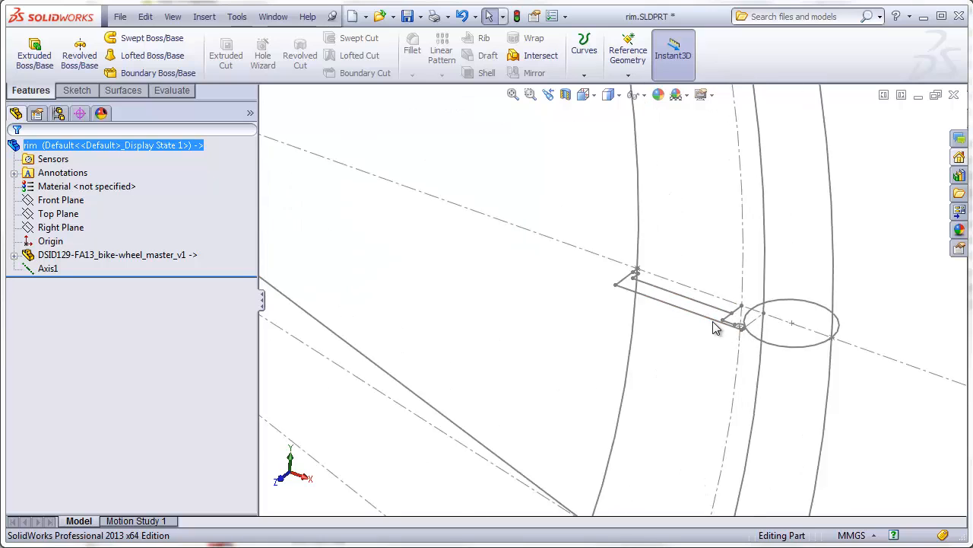
middle_drag(712, 322, 721, 387)
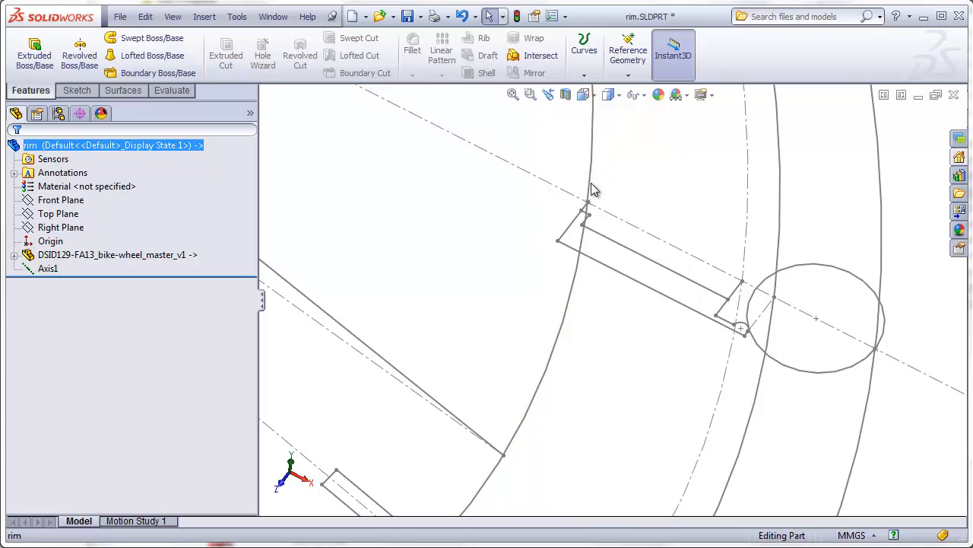
mouse_move(615, 317)
middle_down()
mouse_move(607, 406)
mouse_move(606, 330)
middle_up()
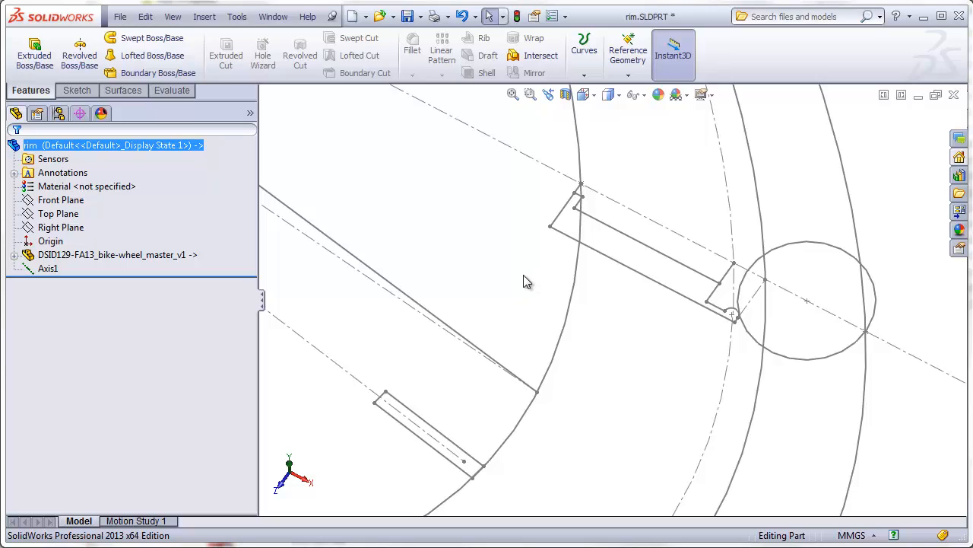
click(67, 215)
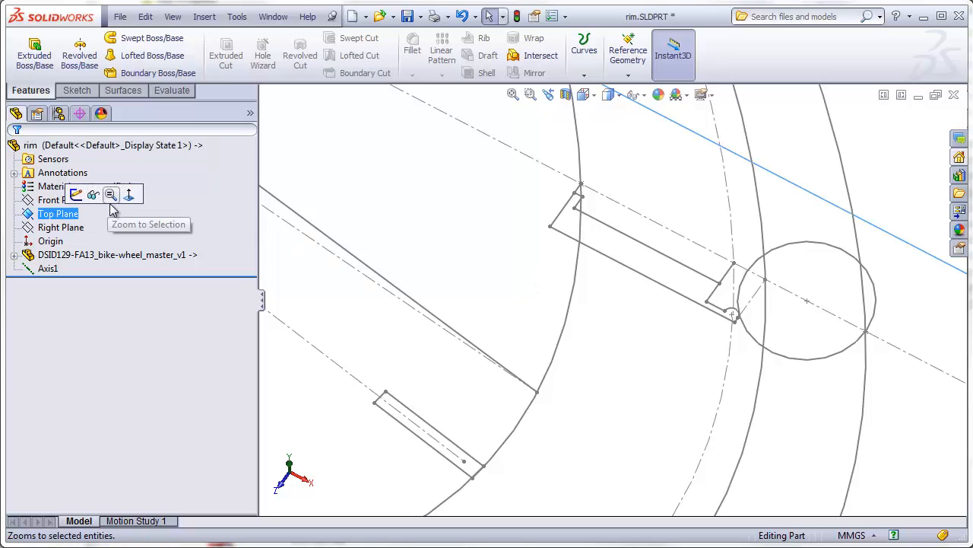
click(77, 91)
click(28, 47)
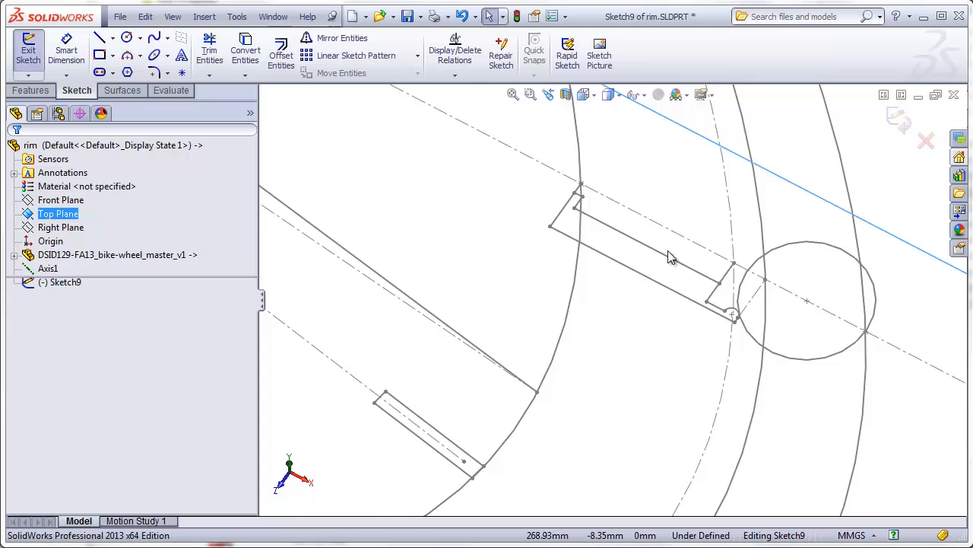
Step: Convert the underlay's tire-side bead profile, including its short end line, arc and shelf lines, and the long outer side line into the sketch
scroll(688, 251, down, 3)
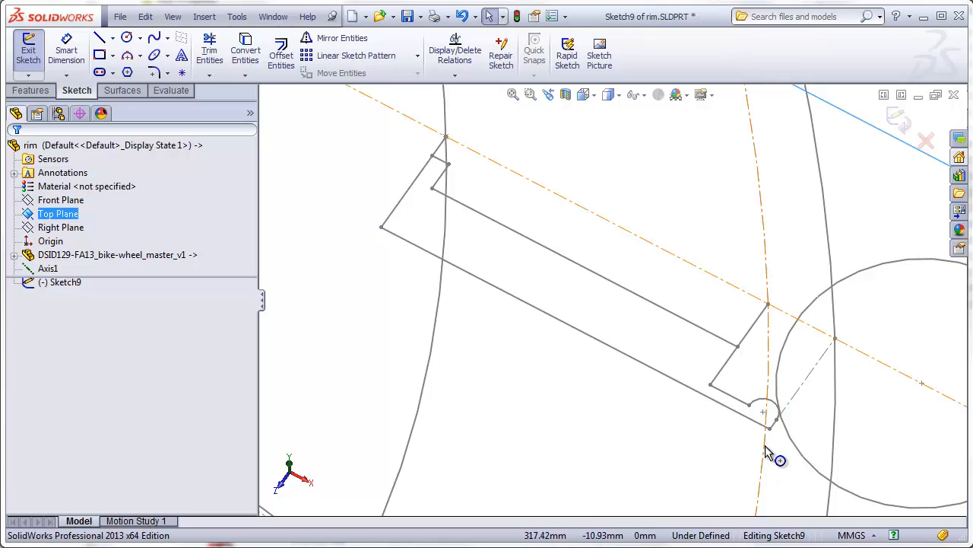
scroll(783, 418, down, 3)
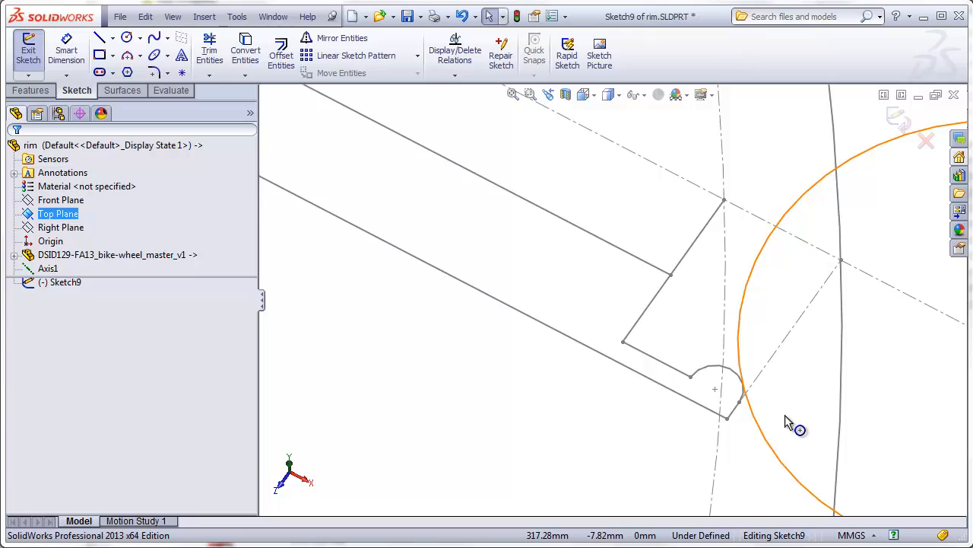
click(245, 55)
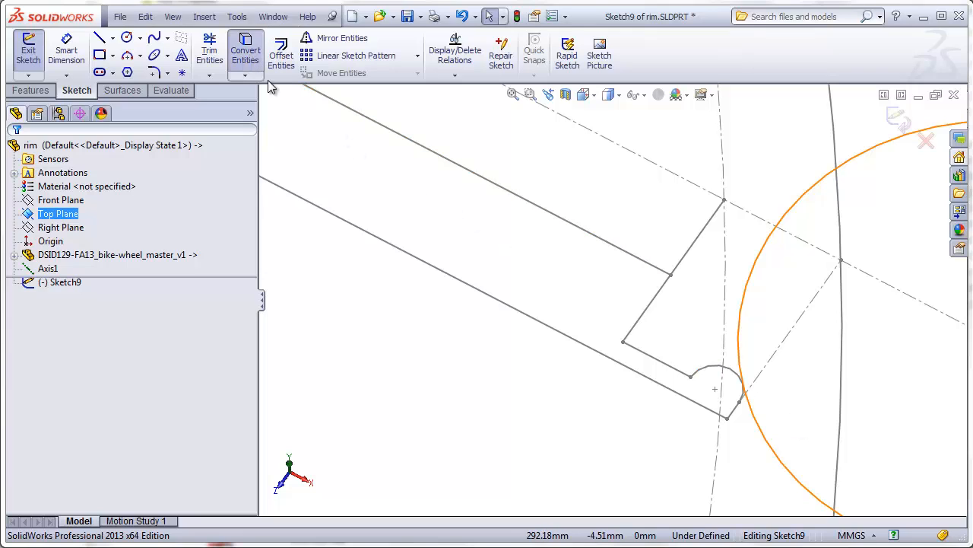
click(735, 412)
click(742, 385)
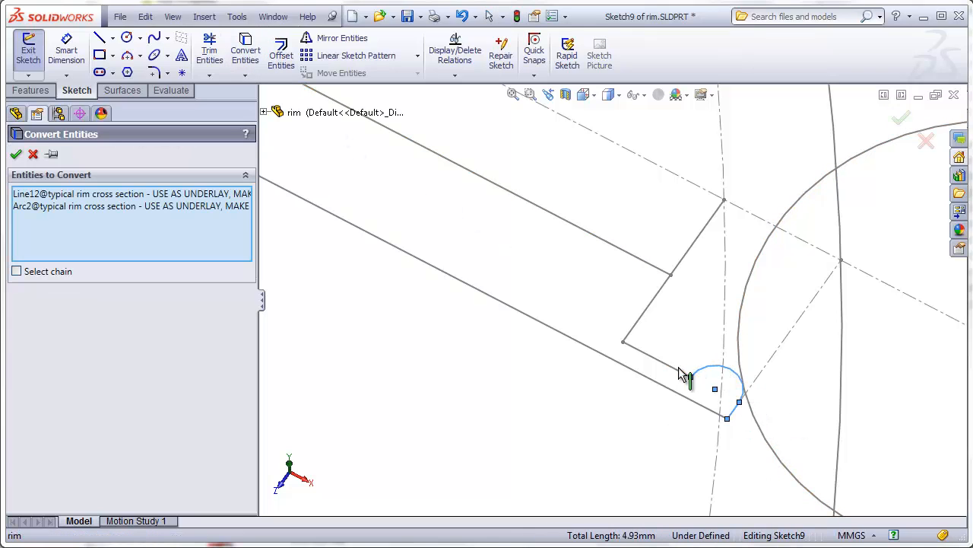
click(681, 372)
click(650, 304)
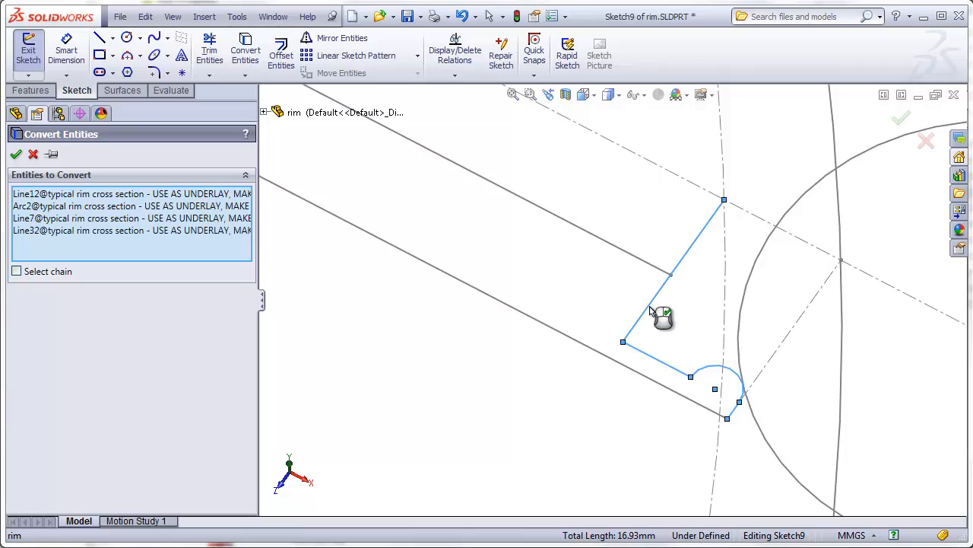
click(647, 384)
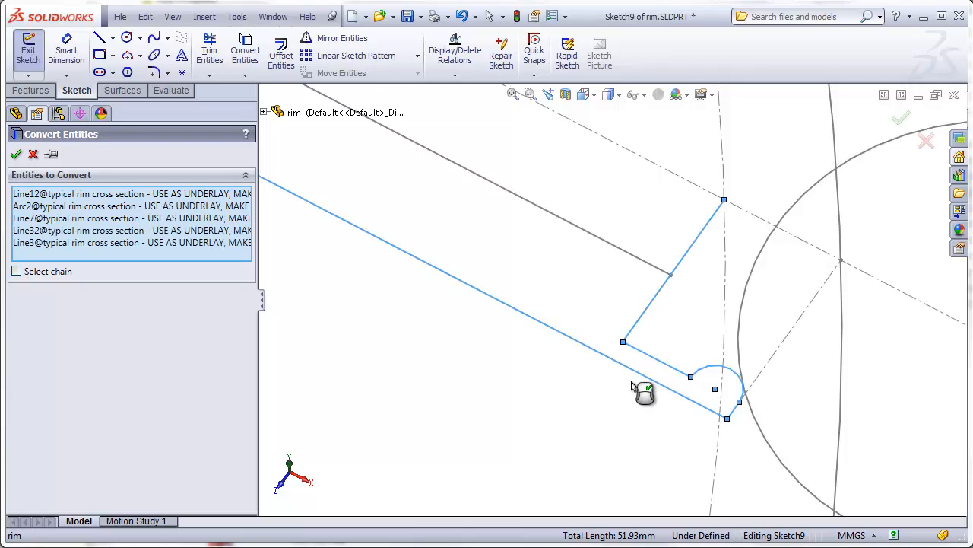
click(15, 155)
Step: Convert the underlay's hub-side end line of the rim cross section into the sketch
scroll(432, 393, up, 4)
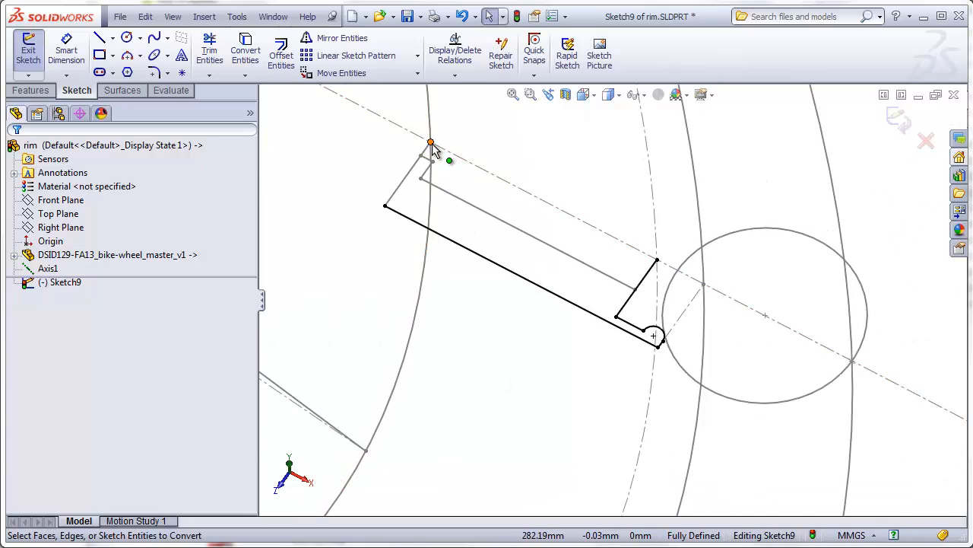
scroll(432, 148, down, 2)
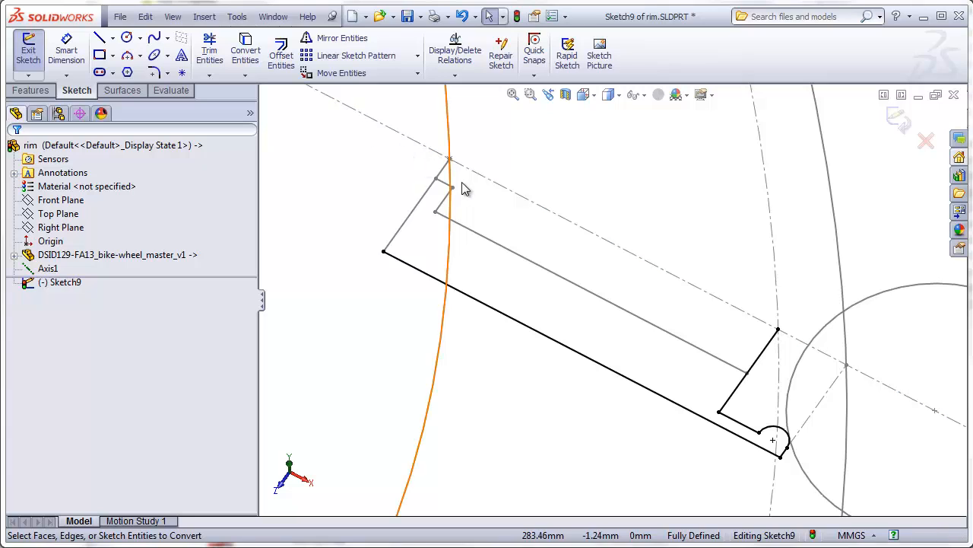
click(426, 202)
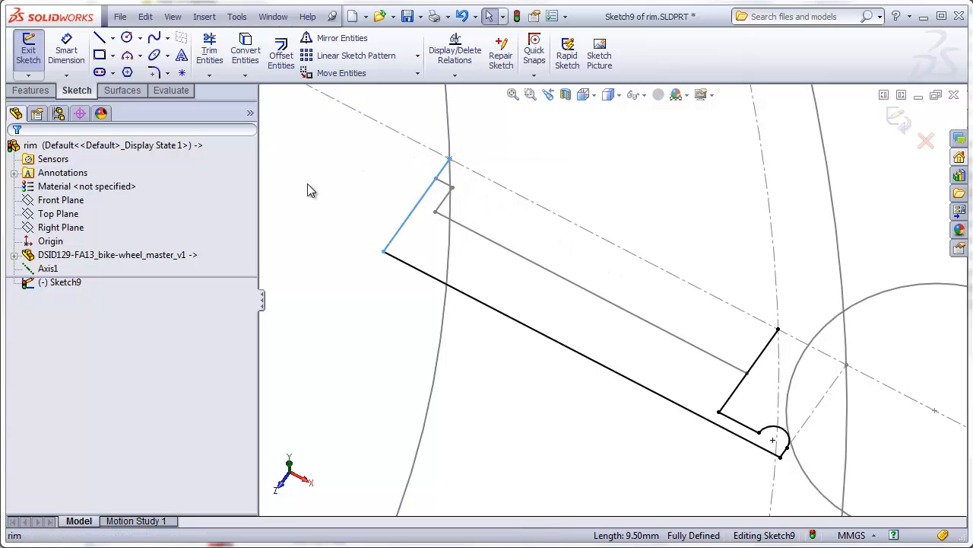
click(245, 51)
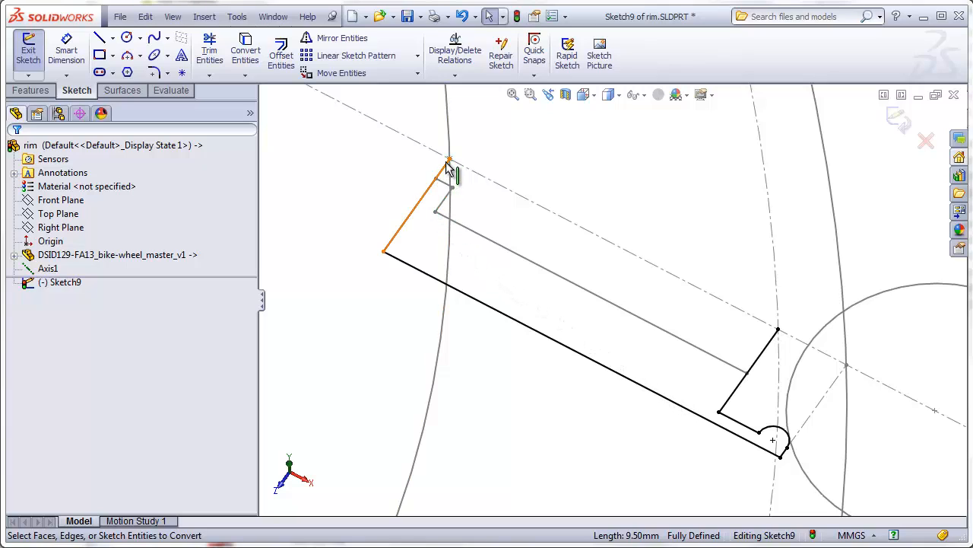
Step: Sketch a vertical line about 0.62 mm long inward from the long outer side line, near the bead shelf
click(101, 43)
scroll(706, 404, down, 3)
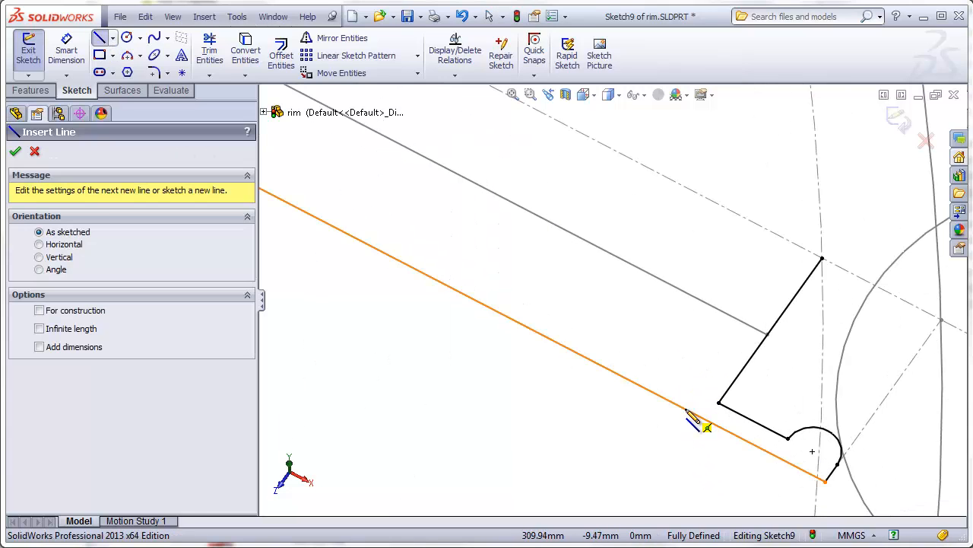
click(687, 409)
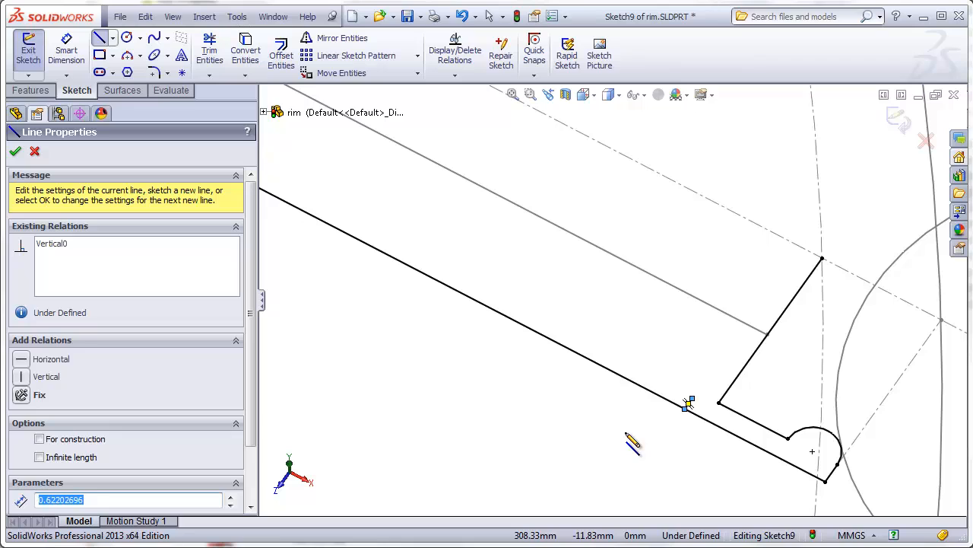
key(Escape)
Step: Draw a two-point spline from the free end of the short vertical line to the hub-side end line of the rim profile
click(154, 37)
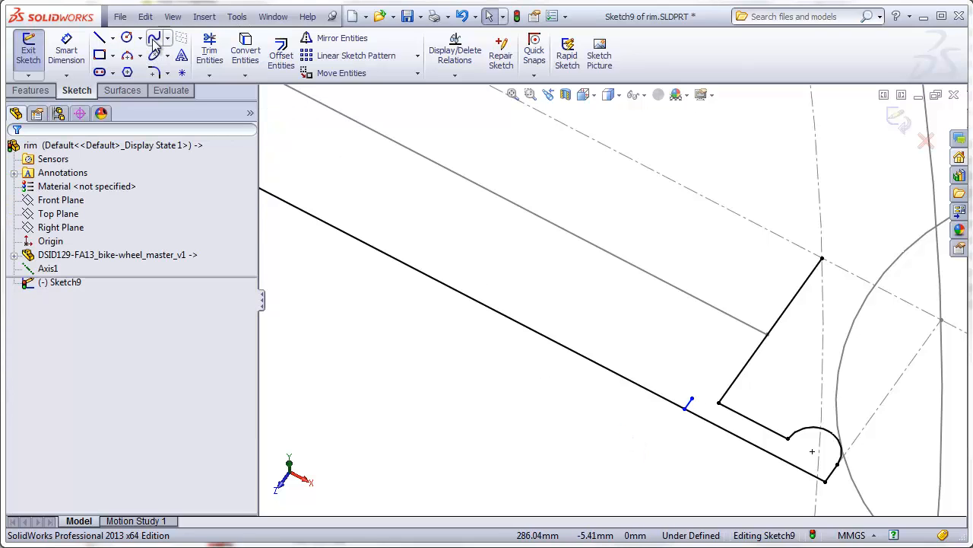
scroll(546, 262, up, 3)
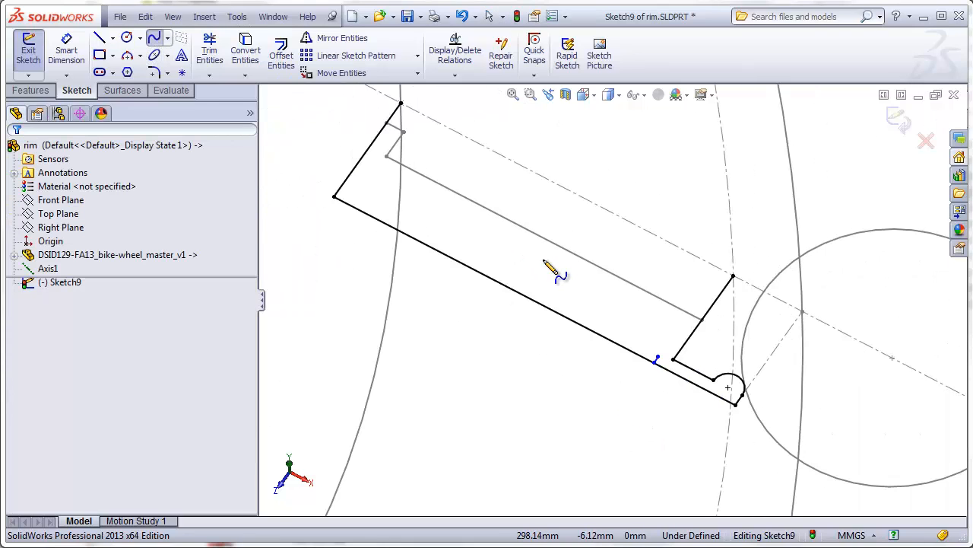
click(655, 359)
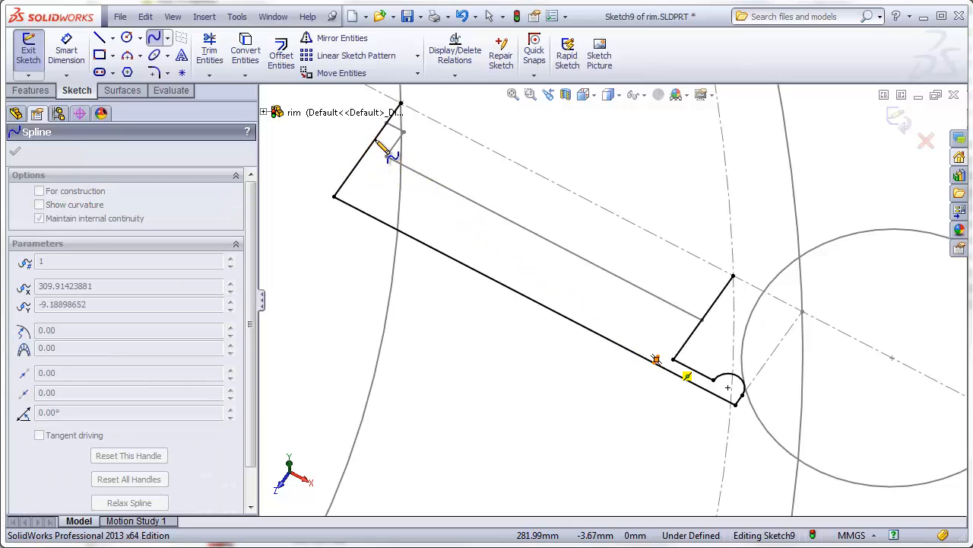
click(401, 104)
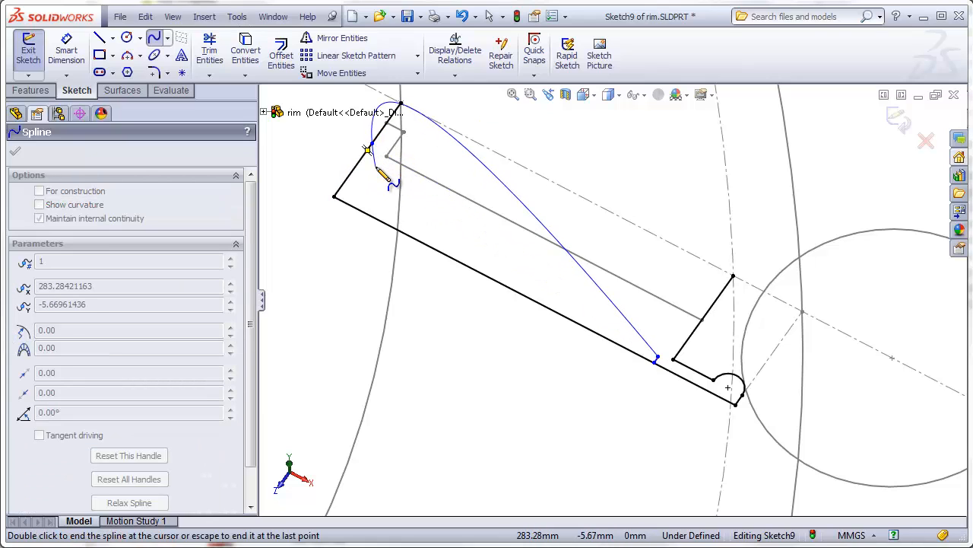
double_click(368, 152)
Step: Trim away the long outer side line and the part of the hub-side end line lying outside the spline
click(209, 54)
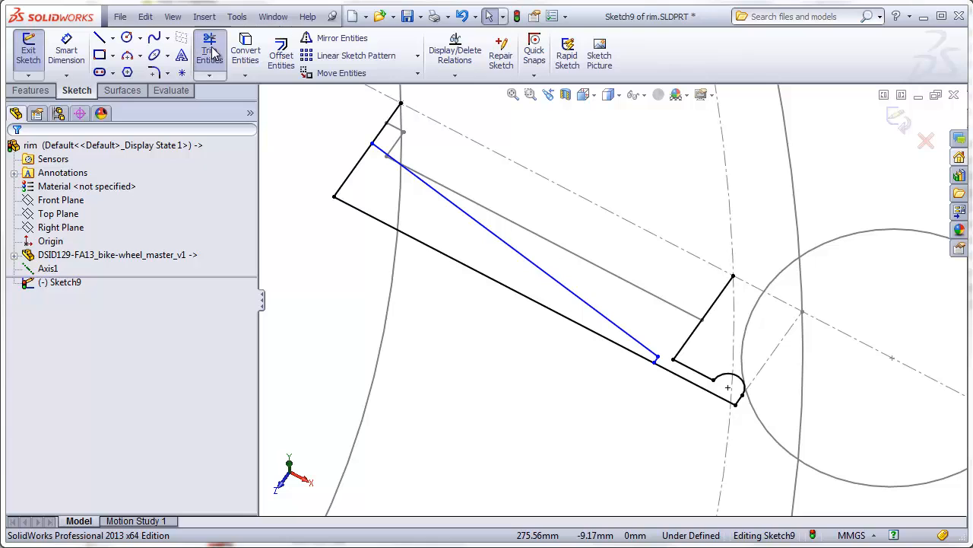
drag(439, 299, 453, 261)
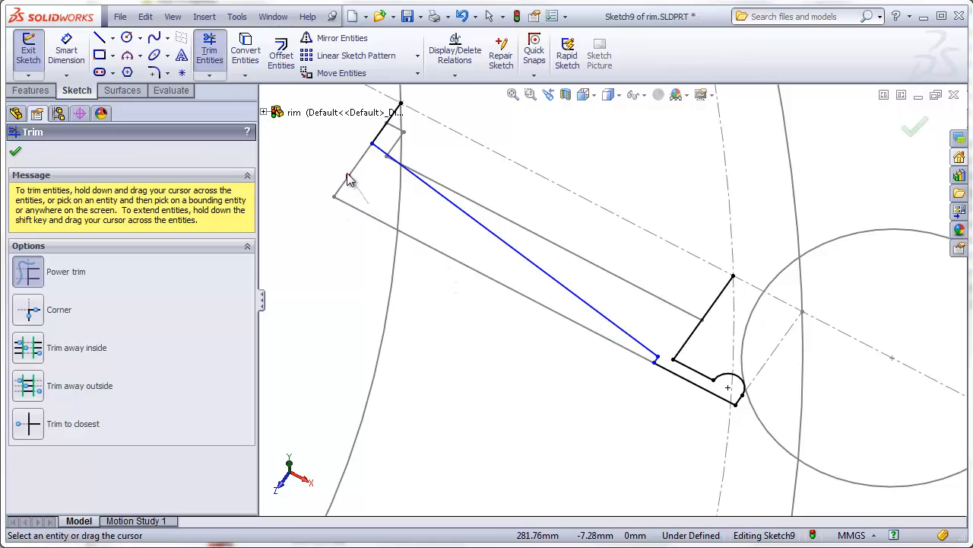
key(Escape)
Step: Bow the spline outward with its end handles and make the handle at the short vertical line horizontal
scroll(455, 212, down, 2)
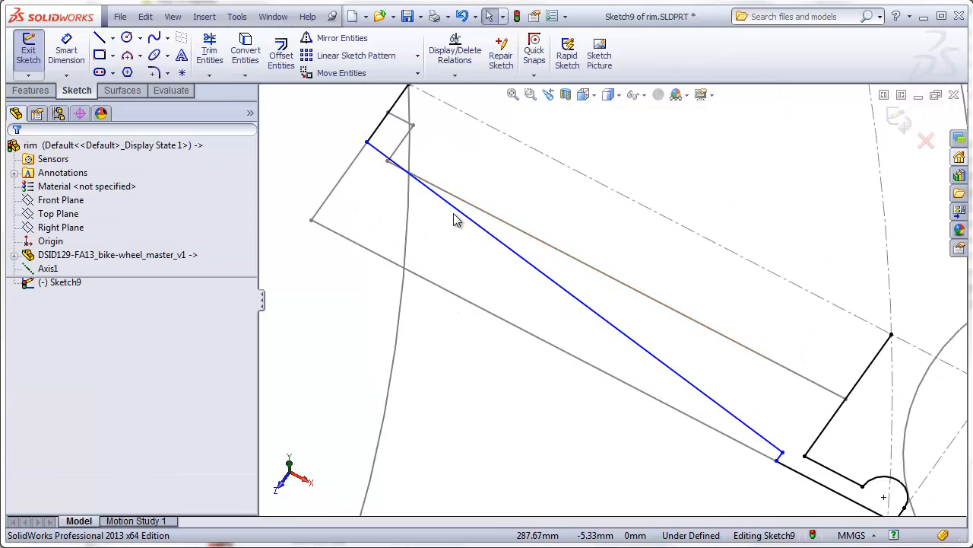
click(461, 214)
drag(531, 265, 358, 200)
click(558, 330)
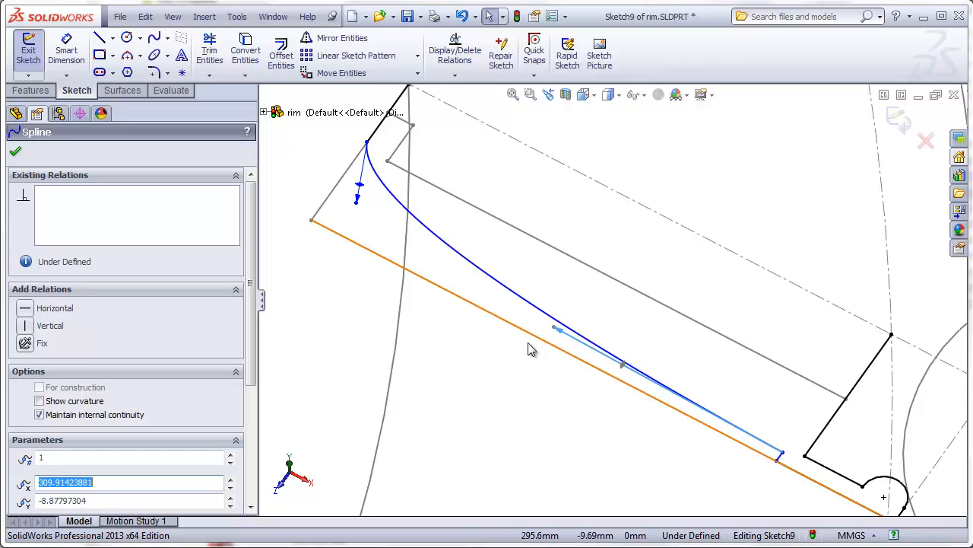
click(26, 308)
click(445, 412)
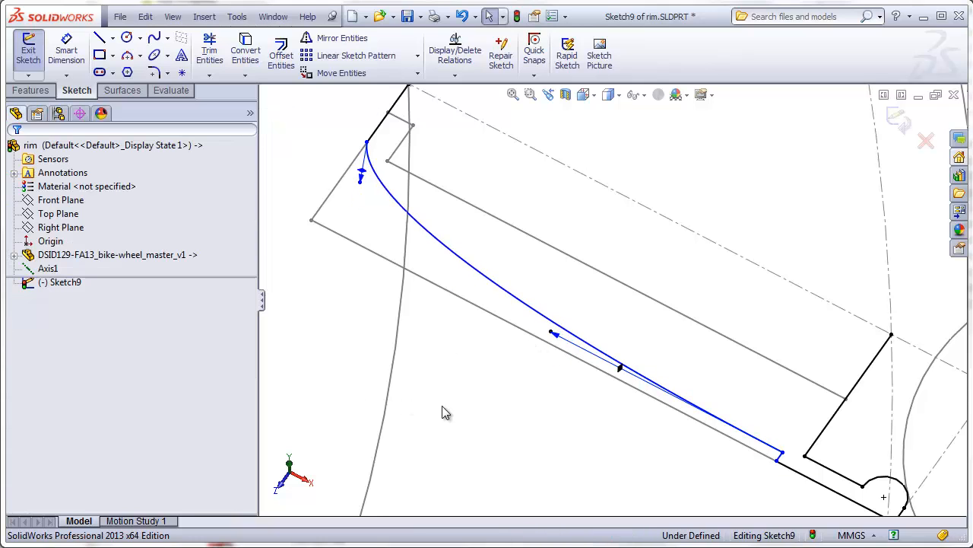
Step: Dimension the short vertical line at the bead-side end of the spline to 0.5 mm
click(67, 49)
scroll(799, 466, down, 4)
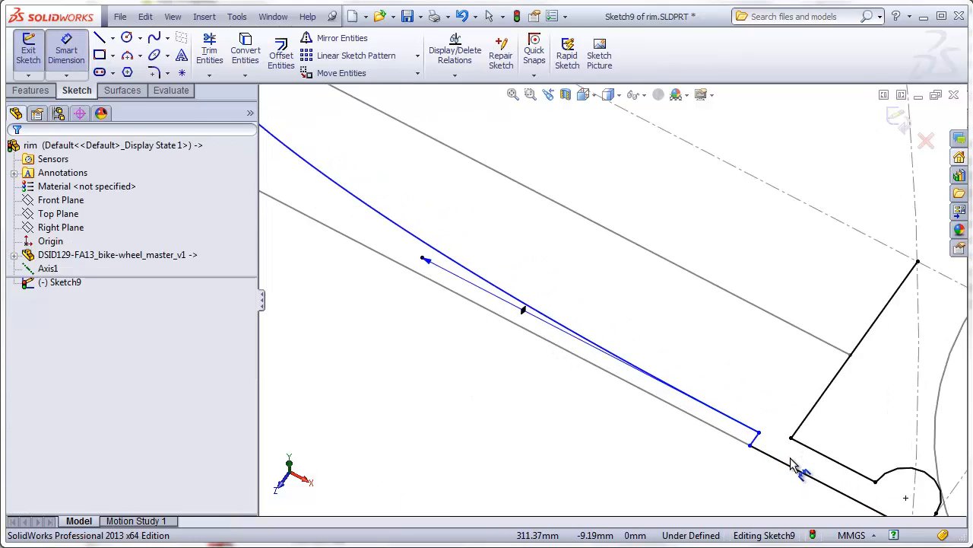
click(721, 413)
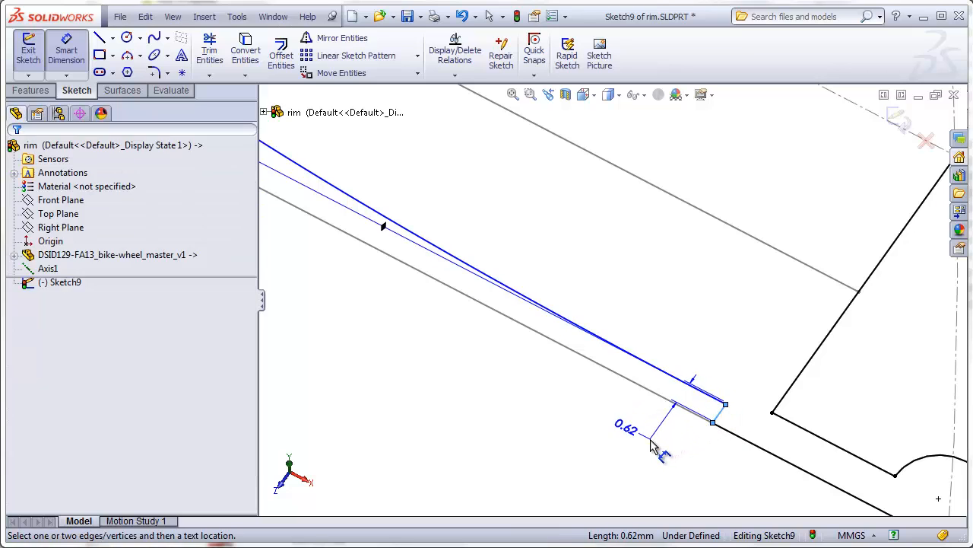
click(646, 453)
text(0.5)
key(Return)
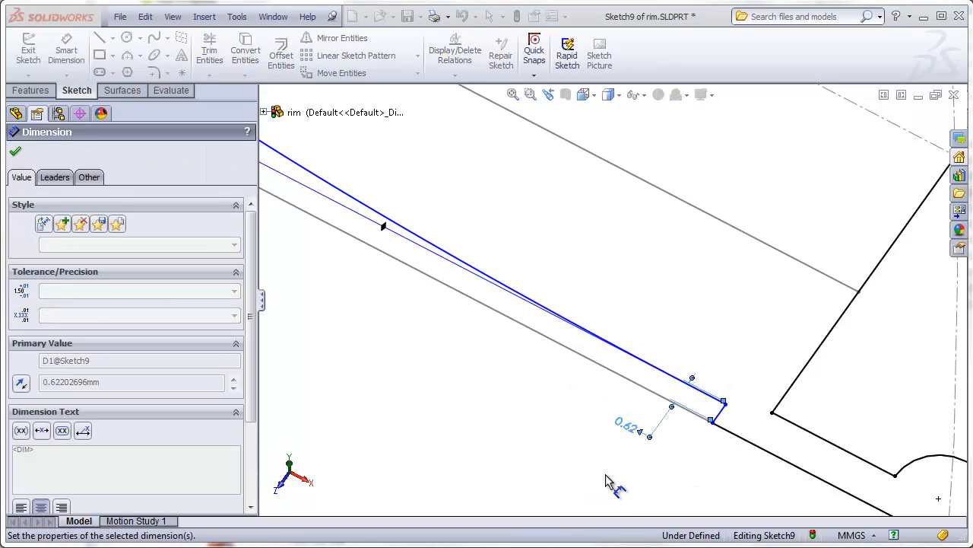
Step: Dimension the outer side line from the short vertical line to the rim's outer corner to 10 mm
scroll(606, 481, up, 2)
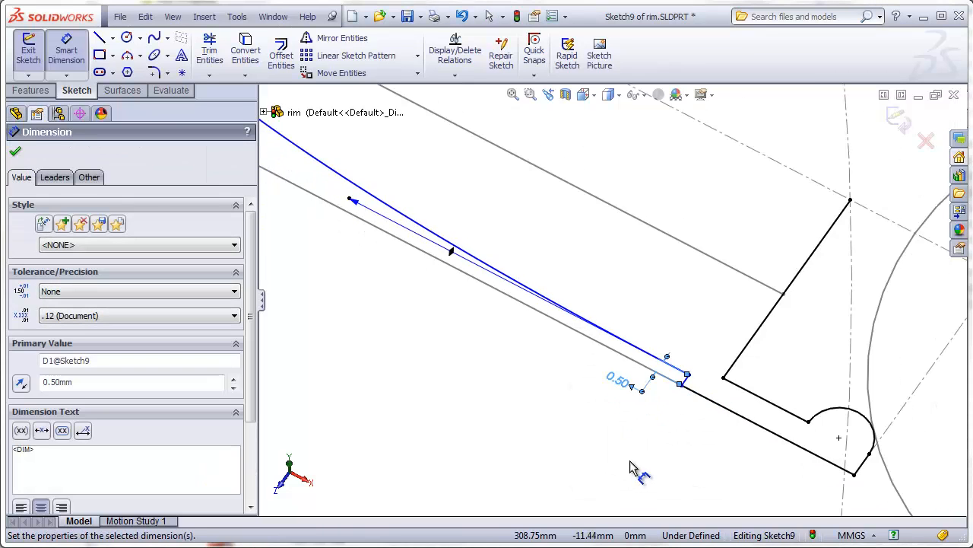
click(734, 413)
click(705, 451)
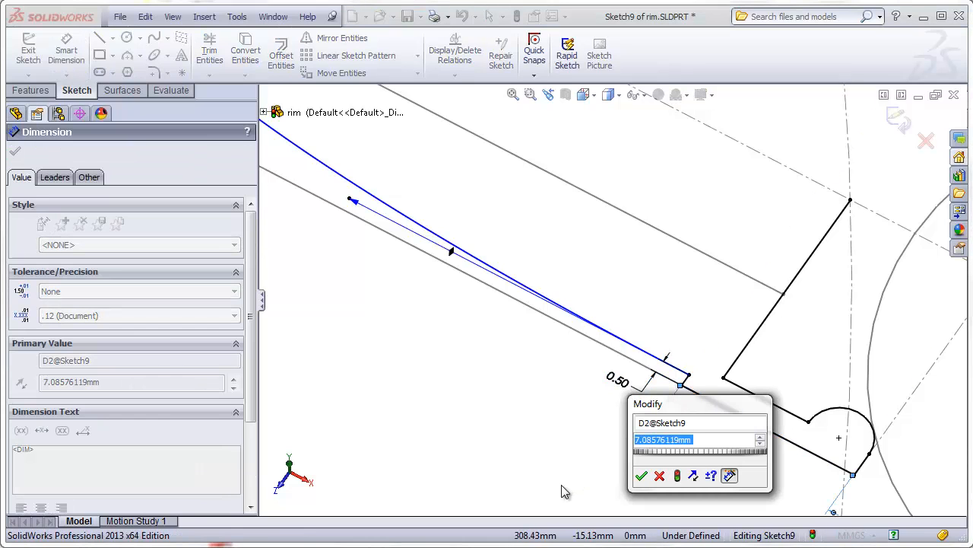
text(10)
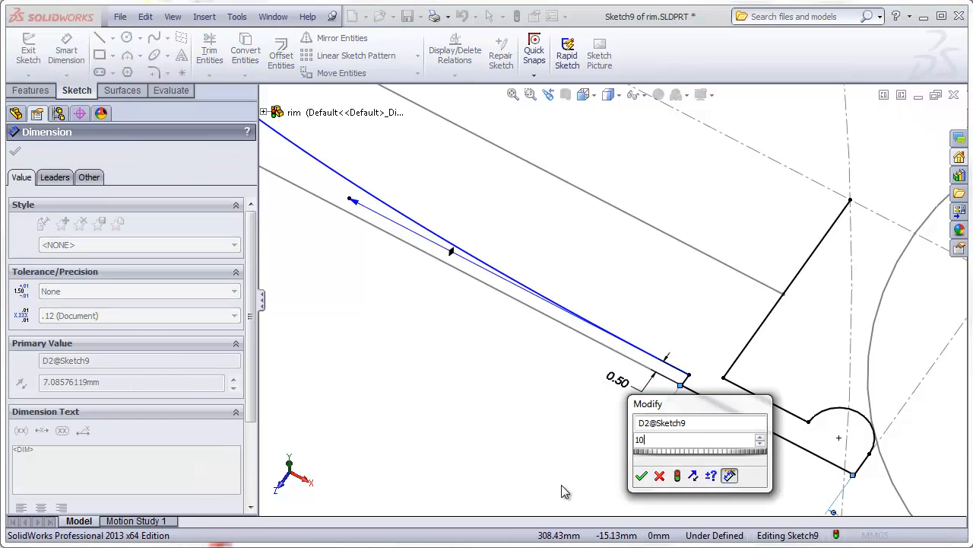
key(Return)
Step: Dimension the hub-side end line between the centreline and the spline to 3 mm
scroll(620, 380, up, 2)
scroll(475, 183, up, 1)
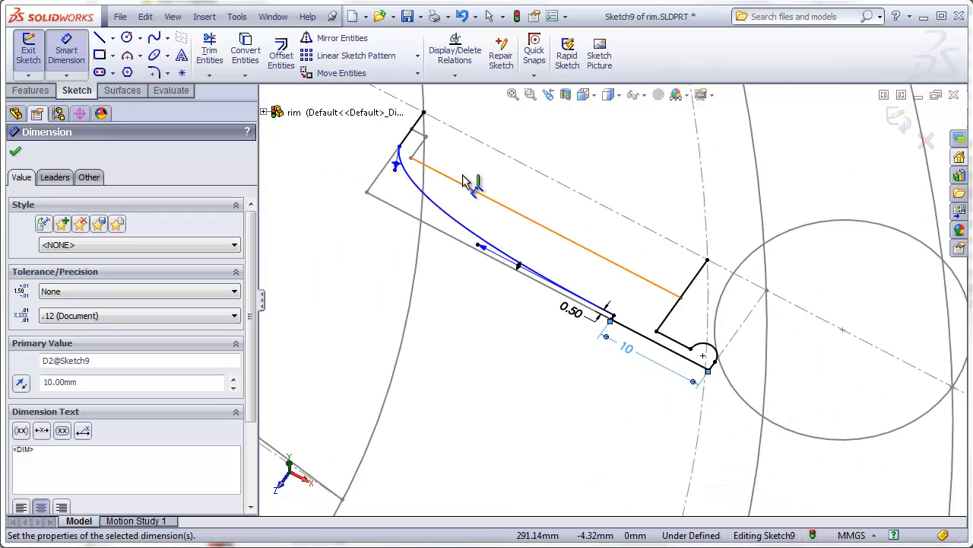
scroll(441, 156, down, 3)
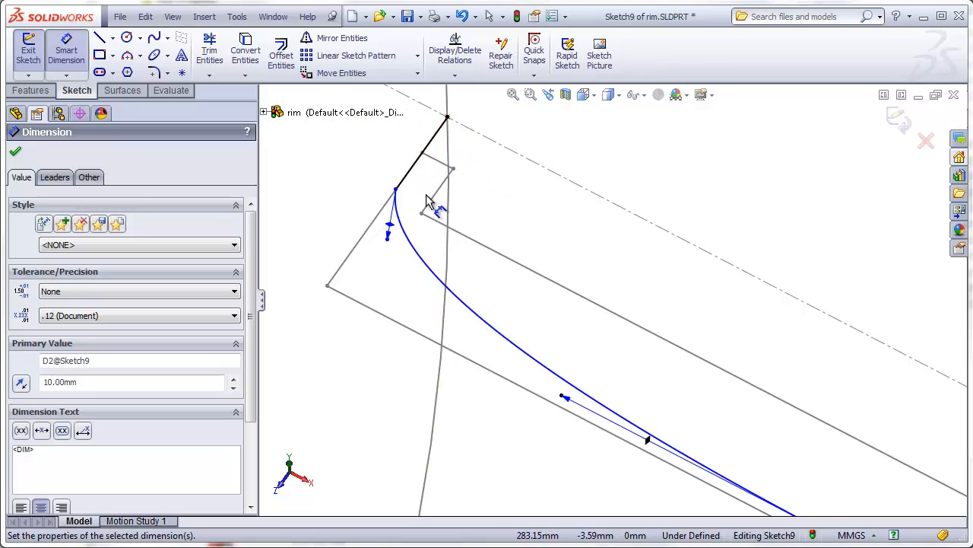
click(428, 141)
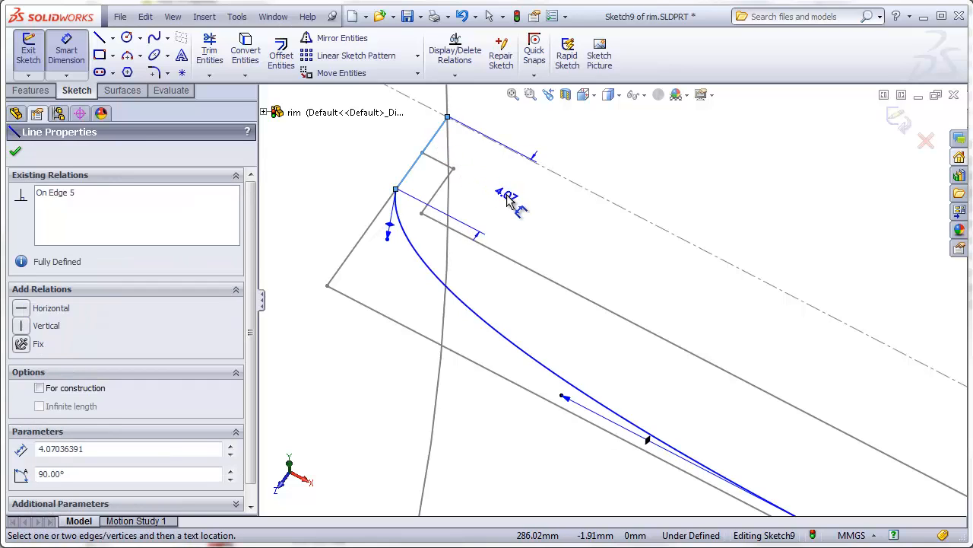
click(508, 199)
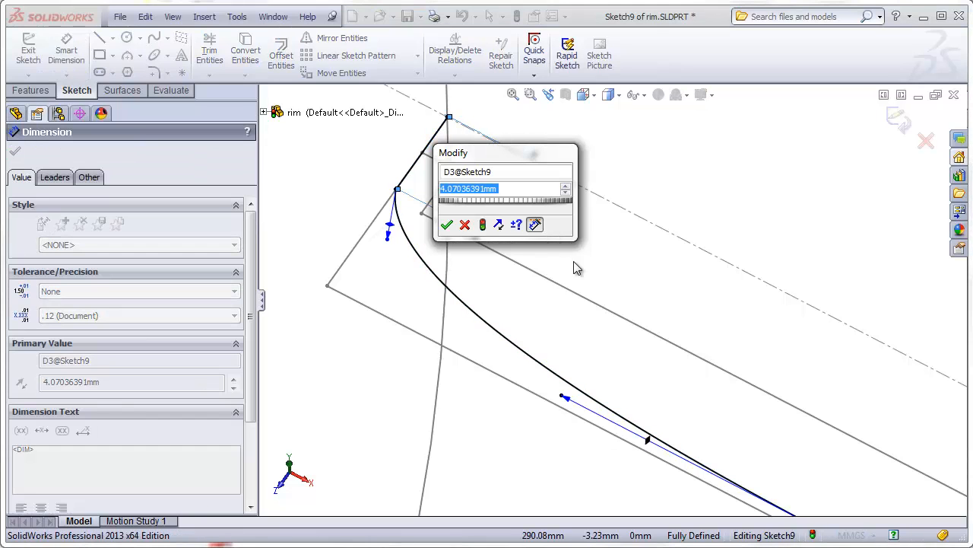
text(3)
key(Return)
key(Escape)
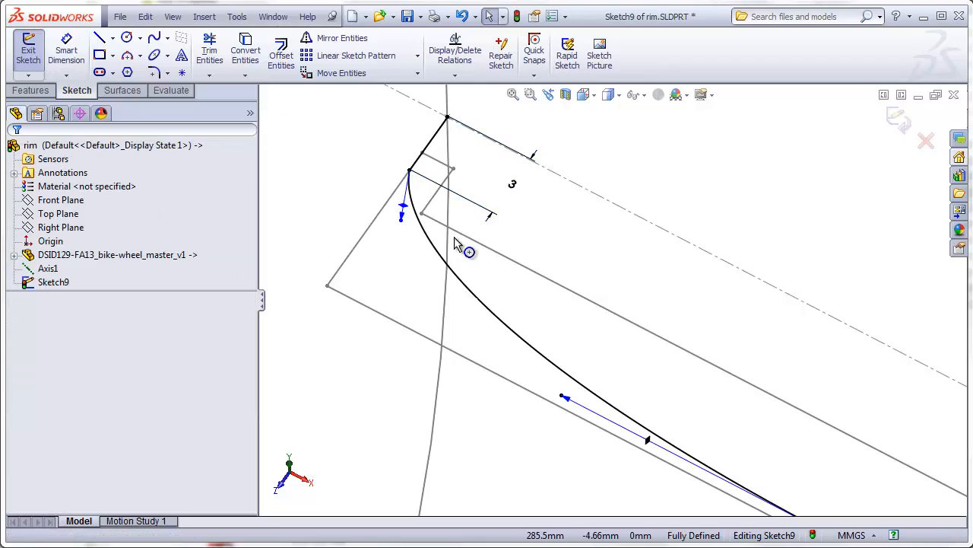
Step: Make the spline handle at the hub-side end line vertical
click(402, 217)
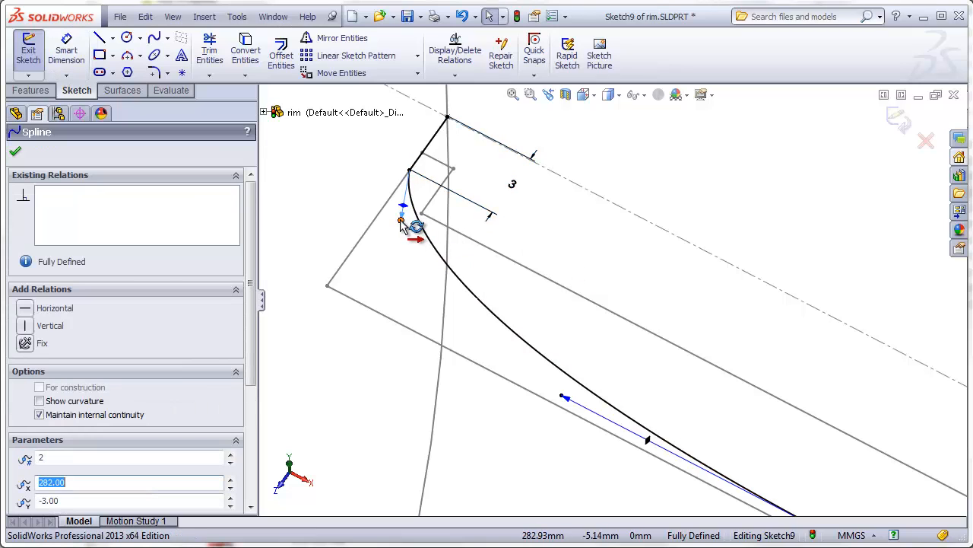
click(23, 327)
click(347, 414)
Step: Show the sketch in the Top view and set the hub-side end line's length to 2 mm
scroll(620, 363, up, 2)
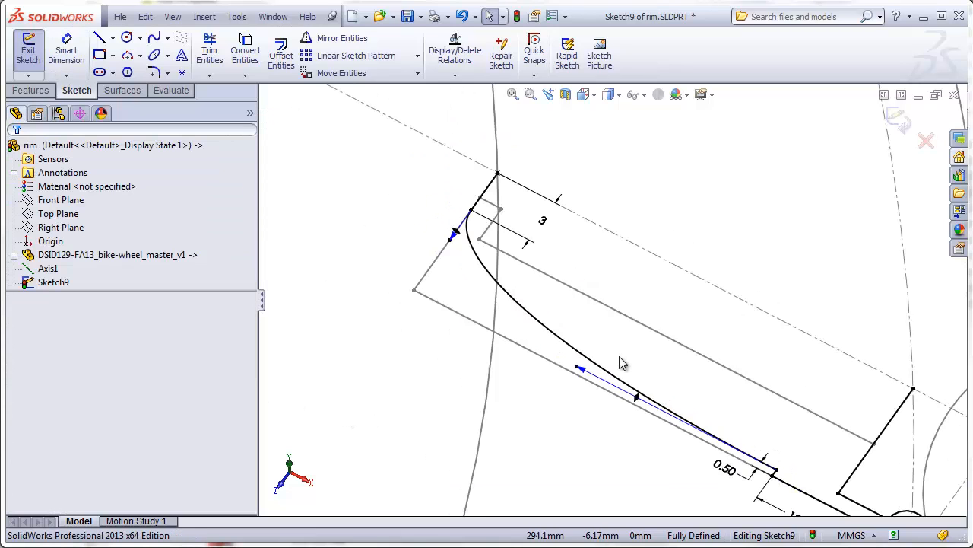
click(584, 95)
click(661, 170)
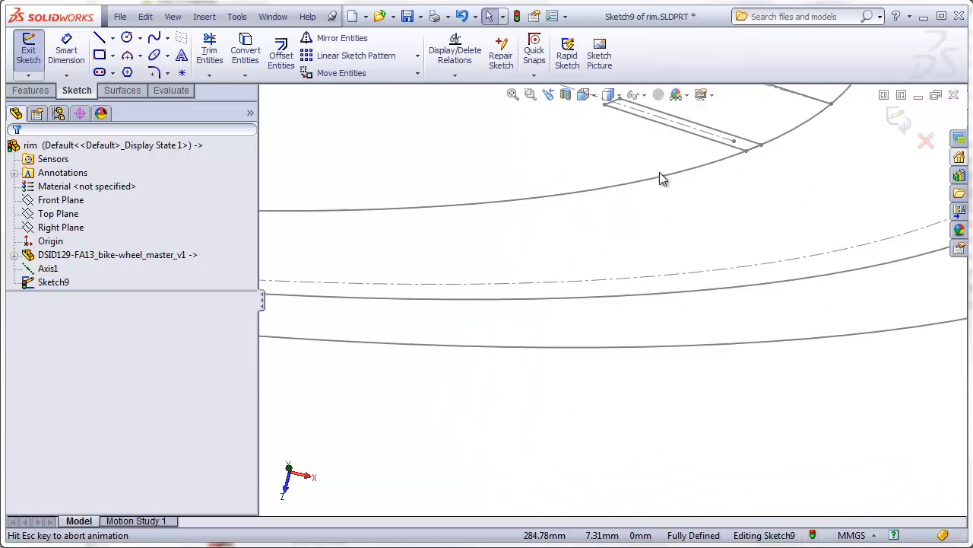
scroll(655, 268, down, 6)
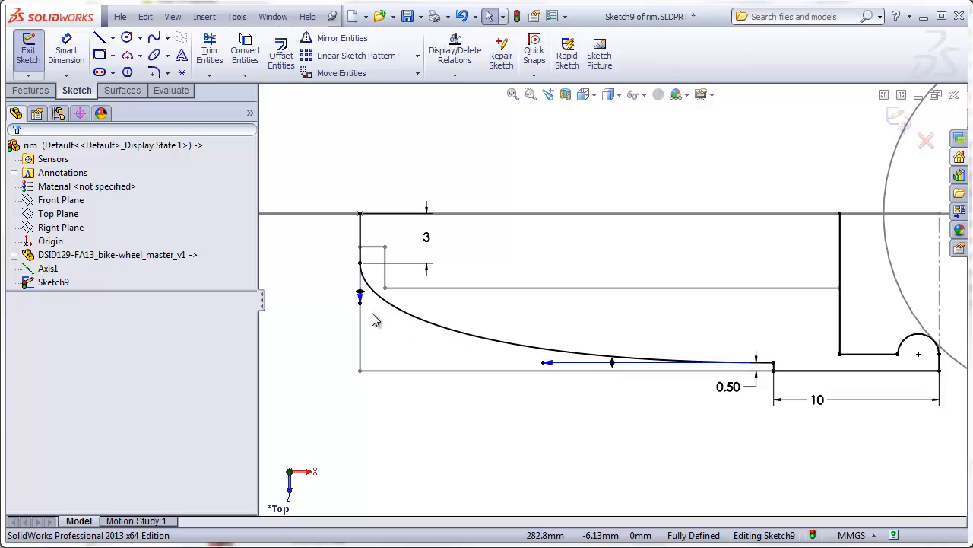
click(361, 304)
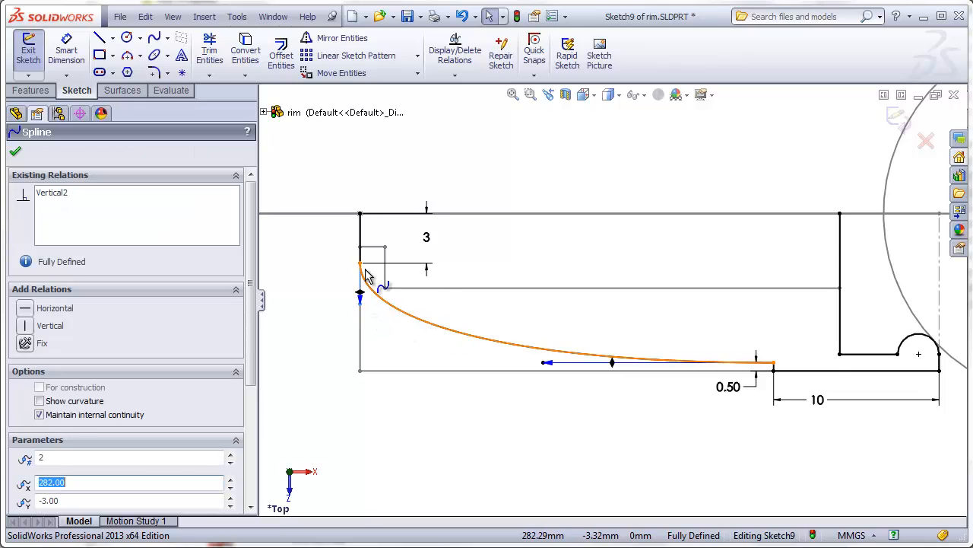
double_click(428, 240)
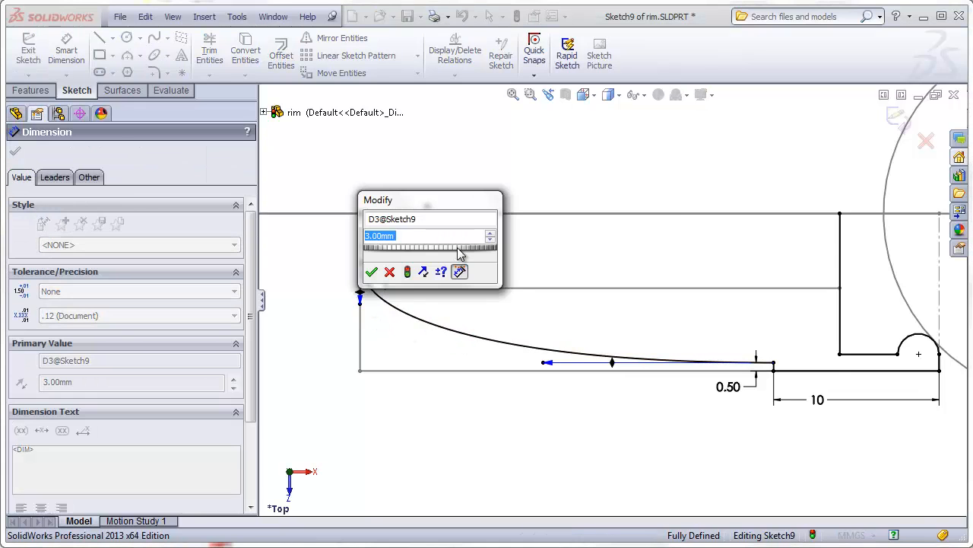
text(2)
key(Return)
click(388, 232)
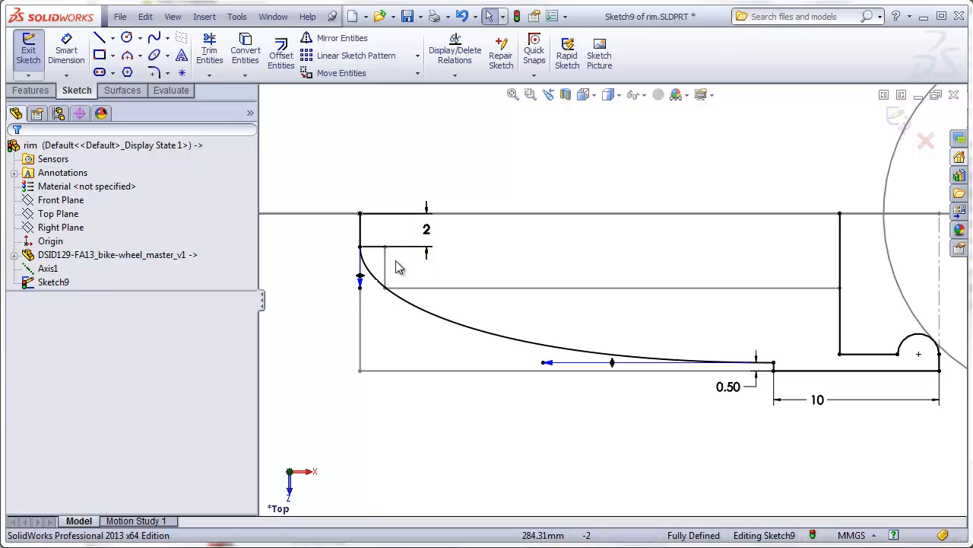
Step: Lengthen the spline's vertical handle at the hub-side end to bow the curve further outward
scroll(402, 263, down, 3)
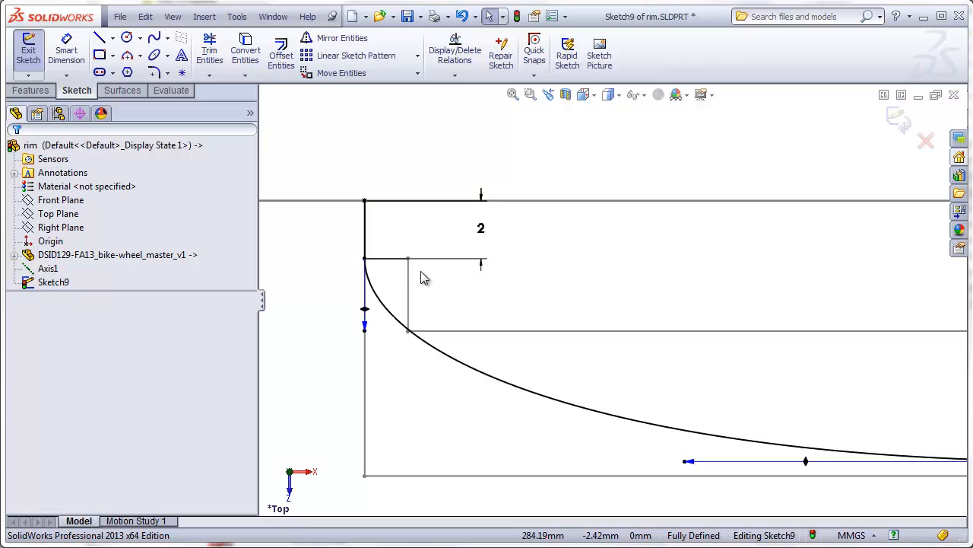
mouse_move(368, 338)
mouse_down()
mouse_move(370, 369)
mouse_move(365, 362)
mouse_up()
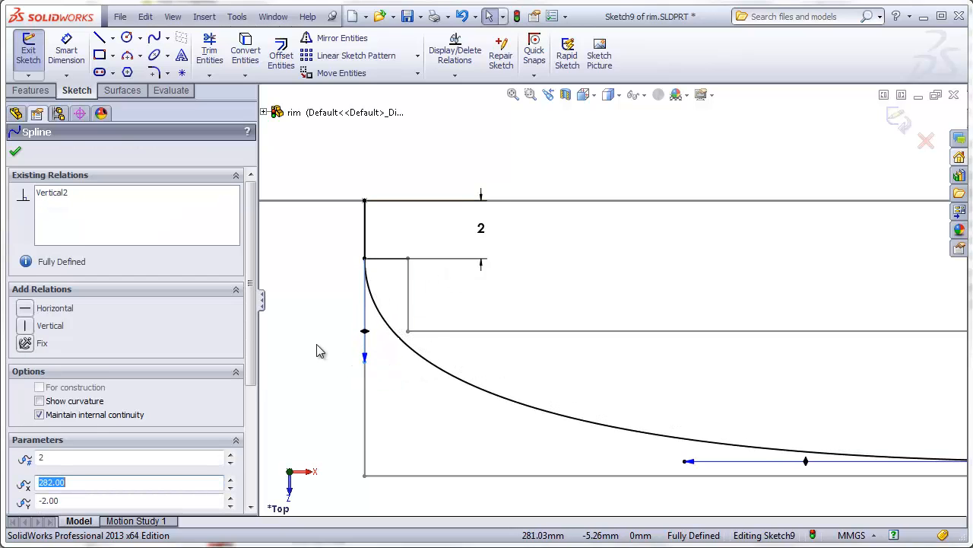
click(317, 347)
Step: Try to add a 1 mm sketch fillet at the rim's outer corner below the round bead
scroll(575, 368, up, 8)
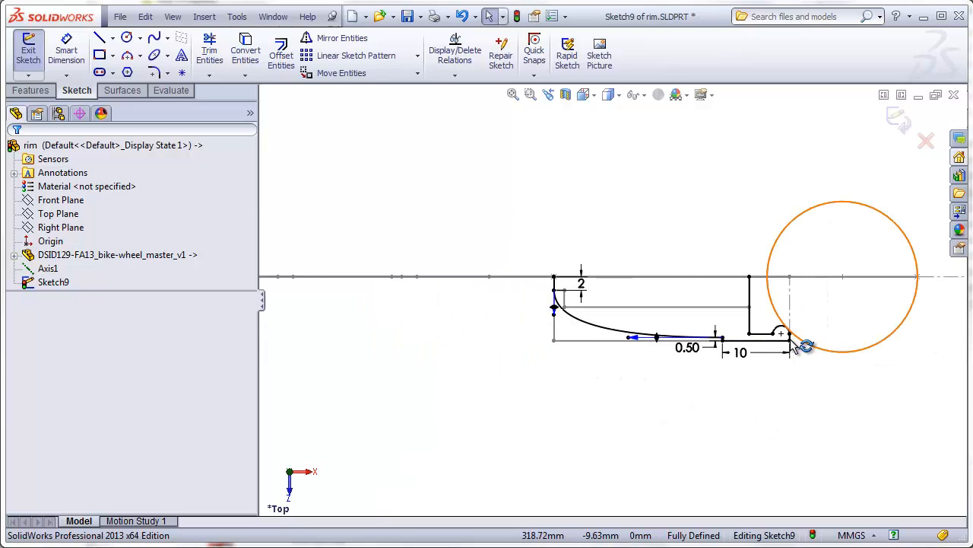
scroll(794, 345, down, 5)
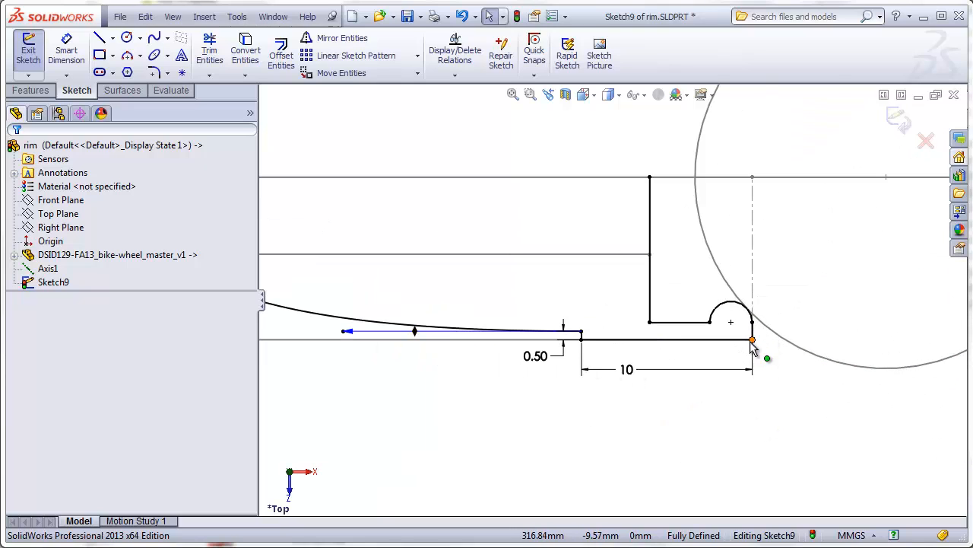
click(160, 71)
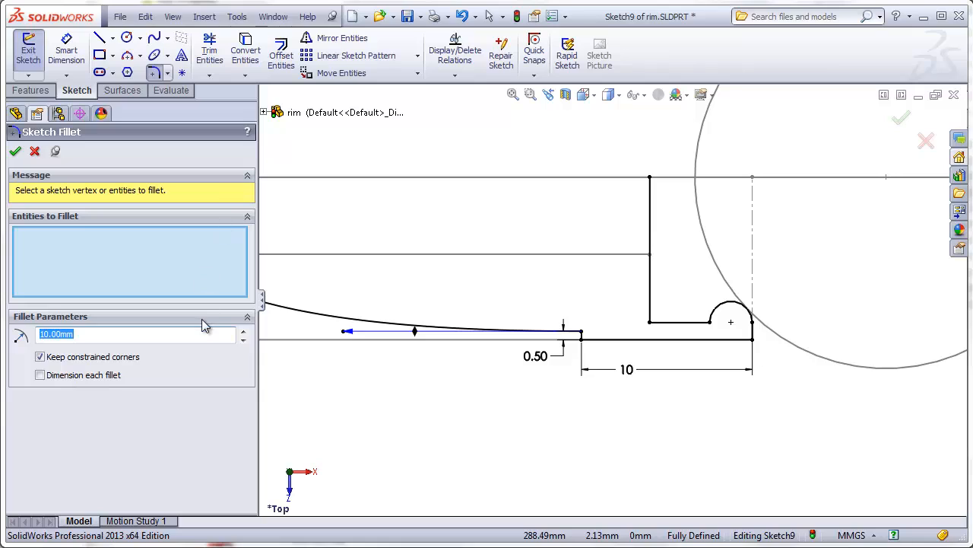
click(753, 339)
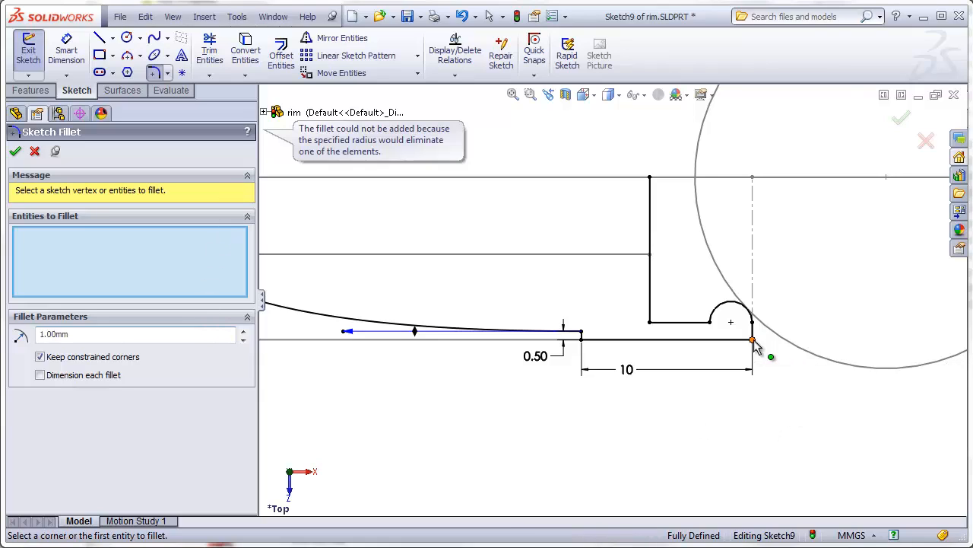
Step: Fillet the rim's outer corner below the round bead with a 0.5 mm radius
double_click(67, 336)
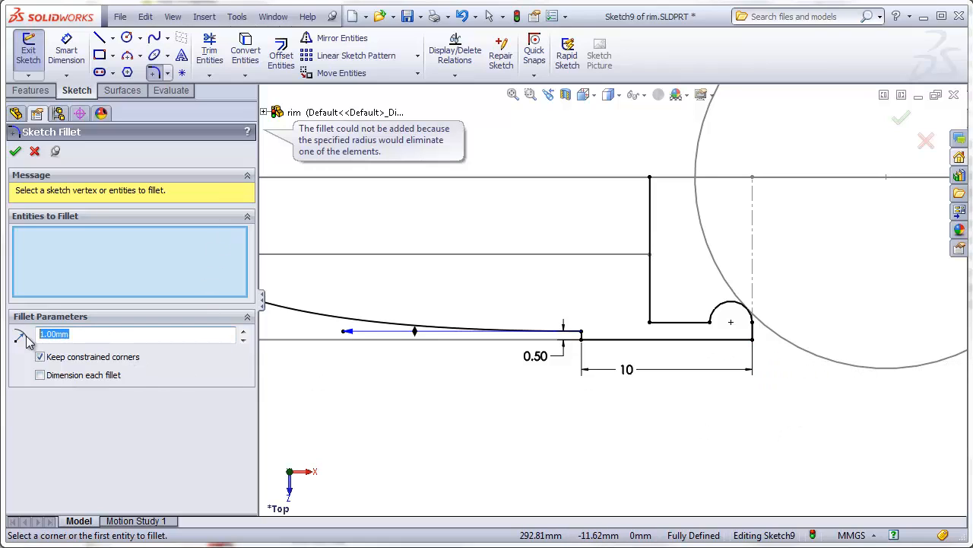
text(.5)
scroll(719, 352, down, 6)
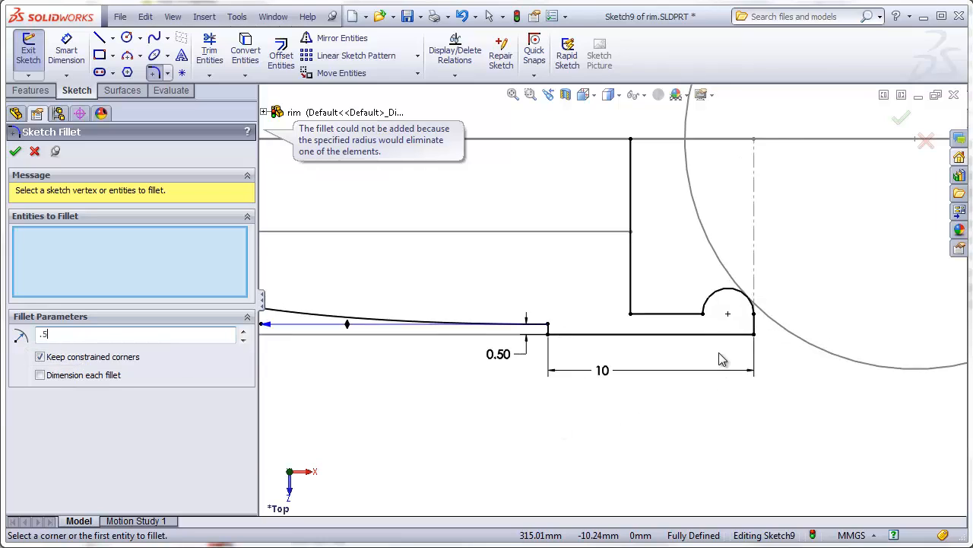
click(769, 288)
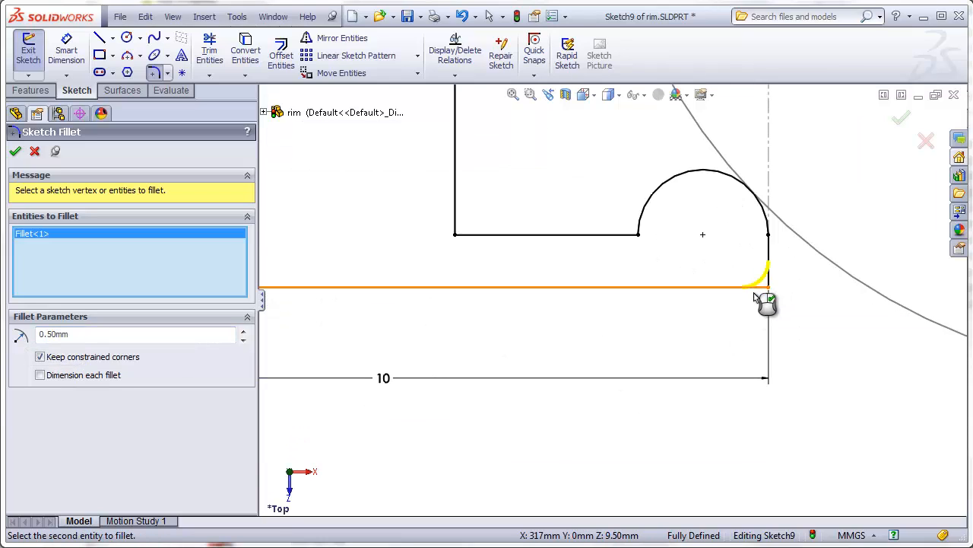
click(15, 152)
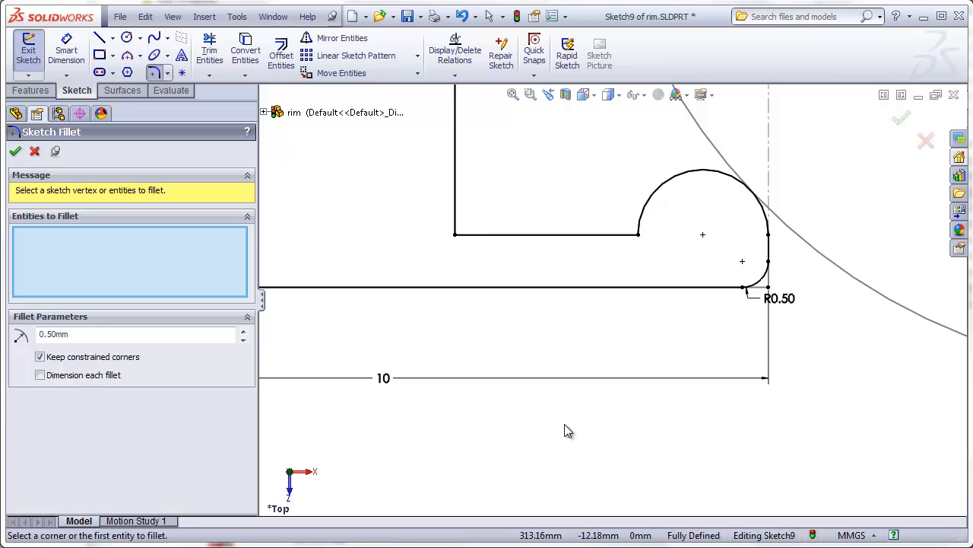
Step: Close the rim profile with a line along the centreline between the free ends of the two long open vertical sides
scroll(569, 428, up, 8)
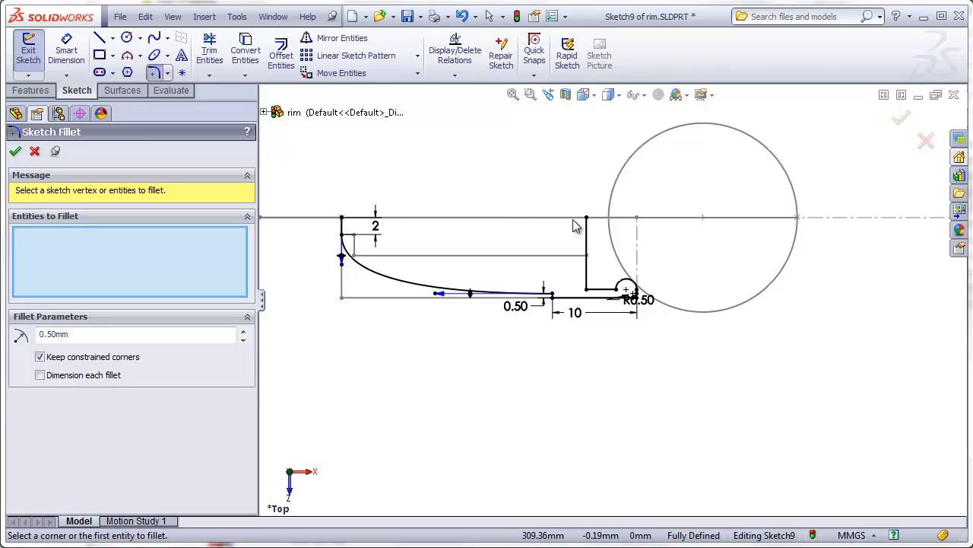
key(l)
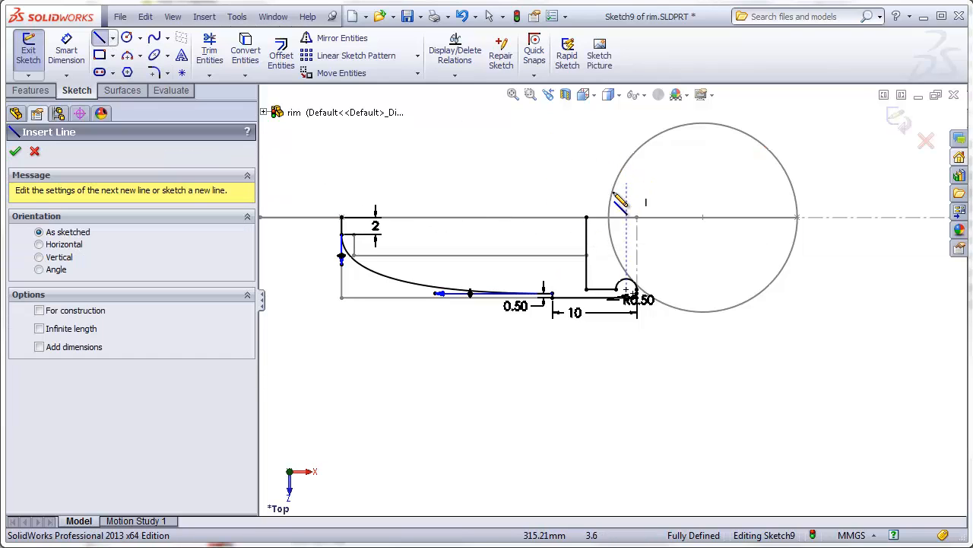
click(586, 218)
click(341, 217)
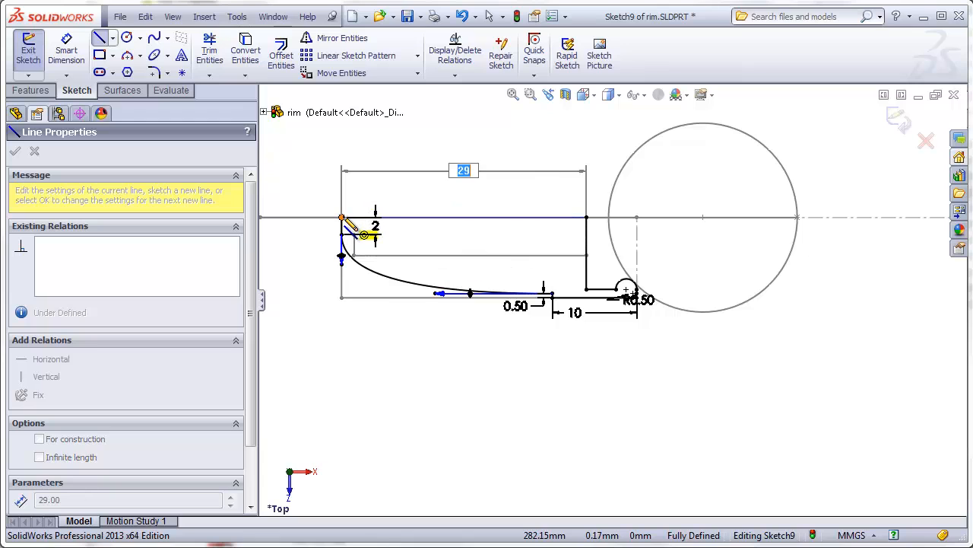
key(Escape)
Step: Revolve the closed rim profile 360° about Axis1 to create the half rim solid
mouse_move(416, 359)
middle_down()
mouse_move(431, 289)
mouse_move(428, 382)
mouse_move(434, 309)
mouse_move(398, 311)
middle_up()
scroll(428, 382, up, 2)
scroll(397, 312, down, 3)
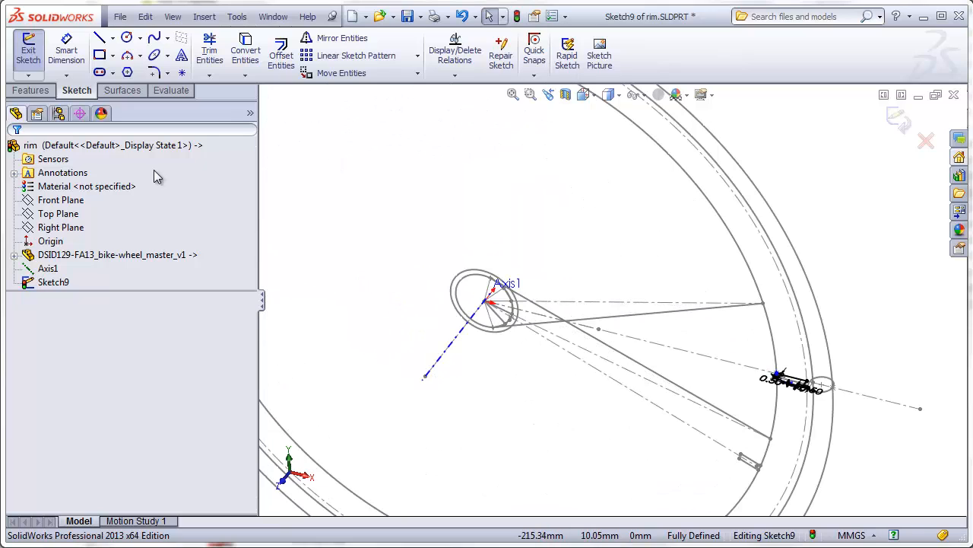
click(30, 91)
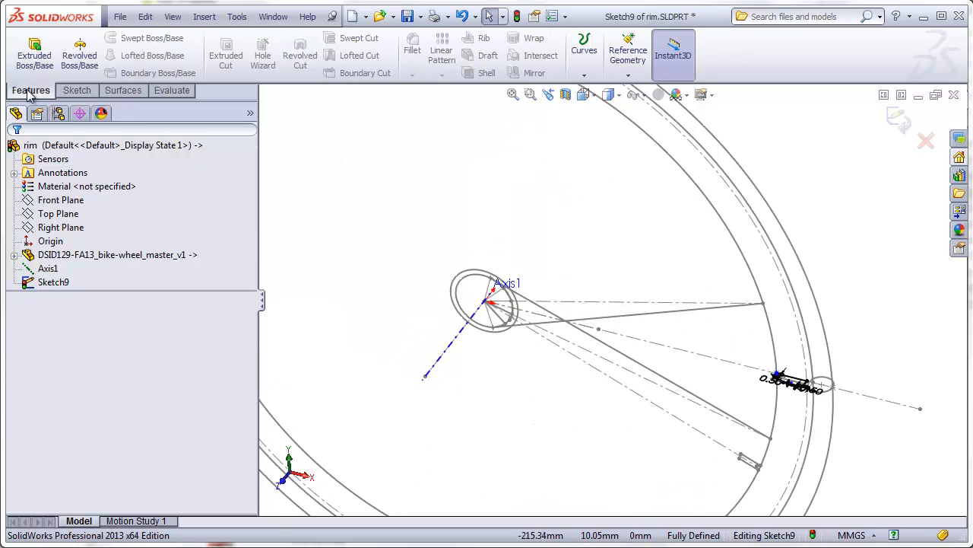
click(79, 55)
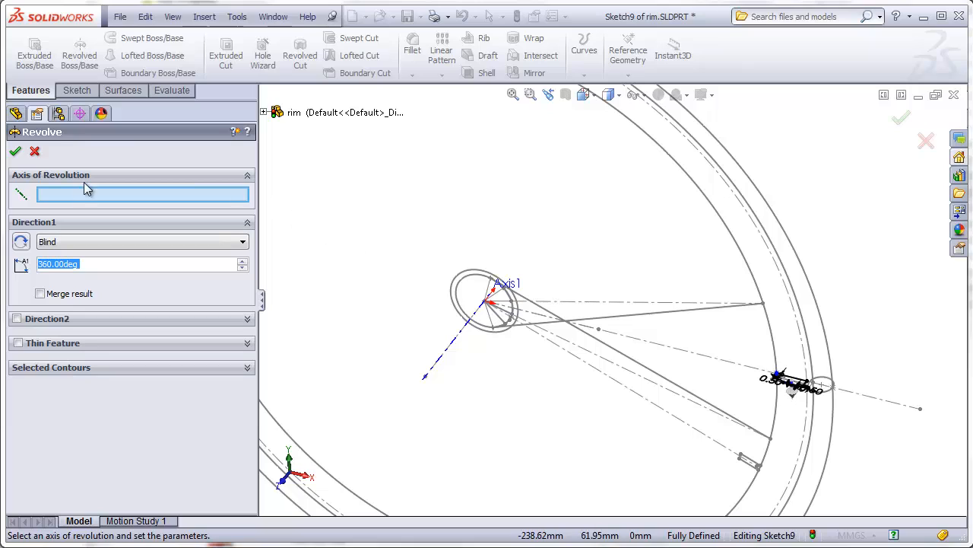
click(264, 112)
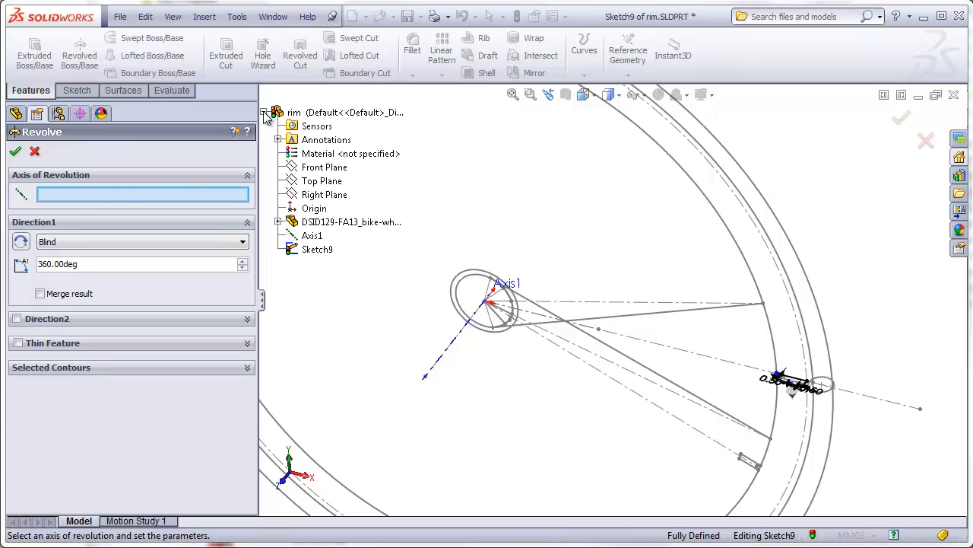
click(312, 236)
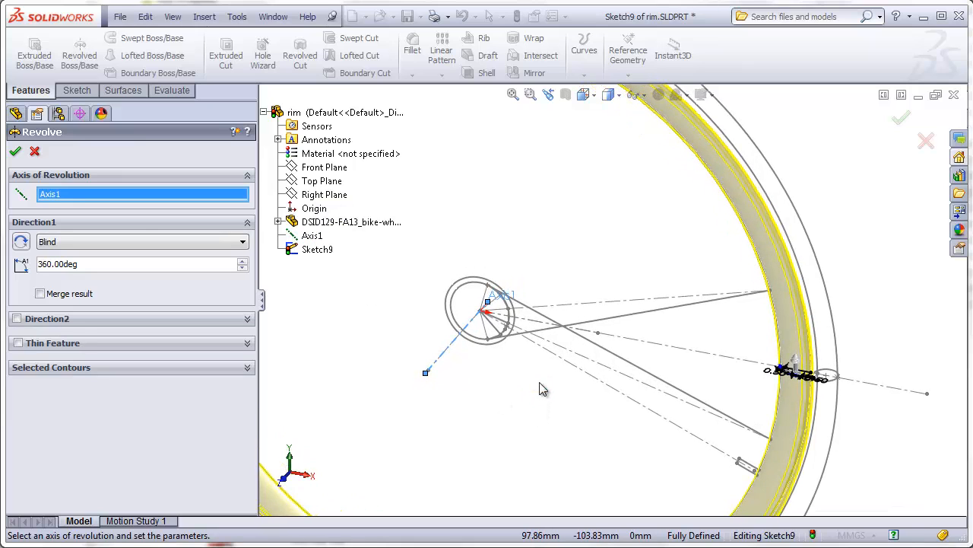
click(15, 151)
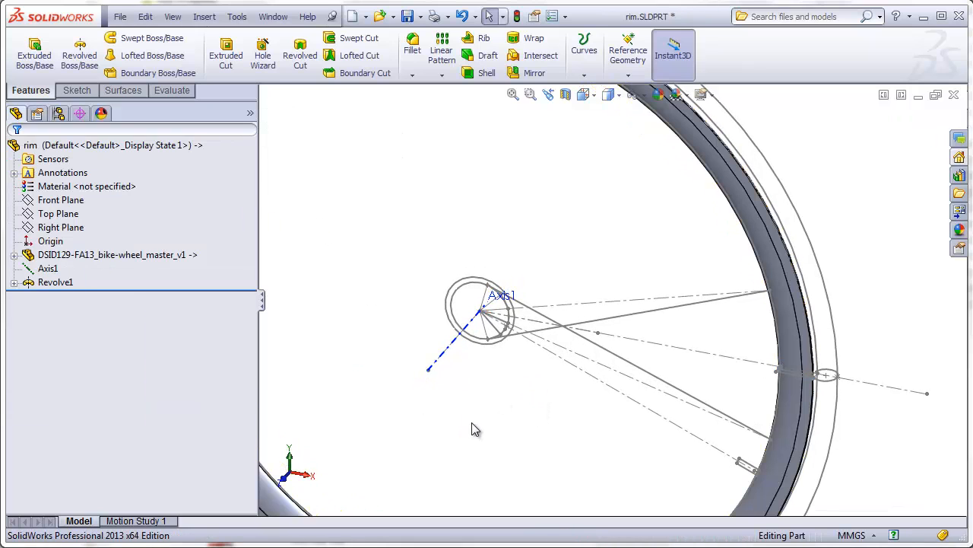
Step: Hide all reference item types and examine the revolved half rim from several angles
click(173, 16)
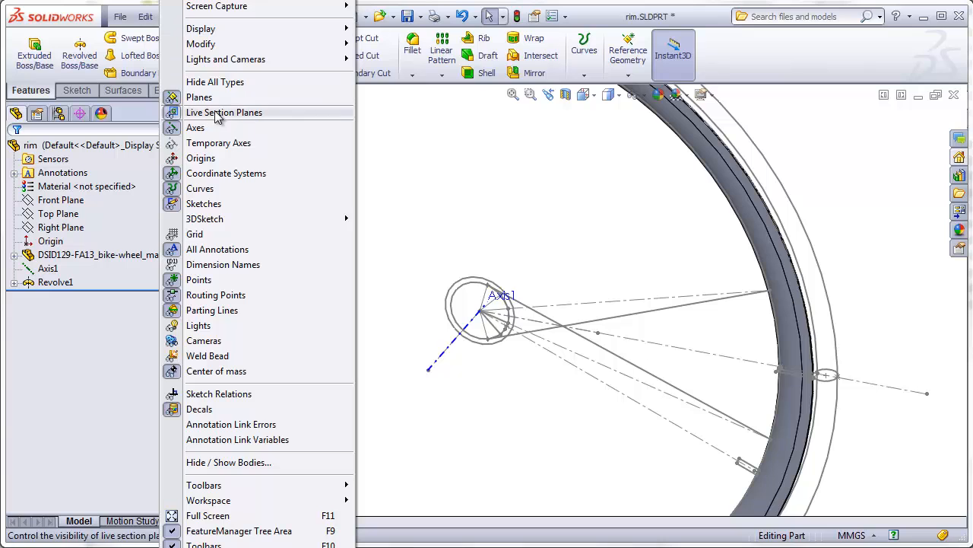
click(211, 83)
key(f)
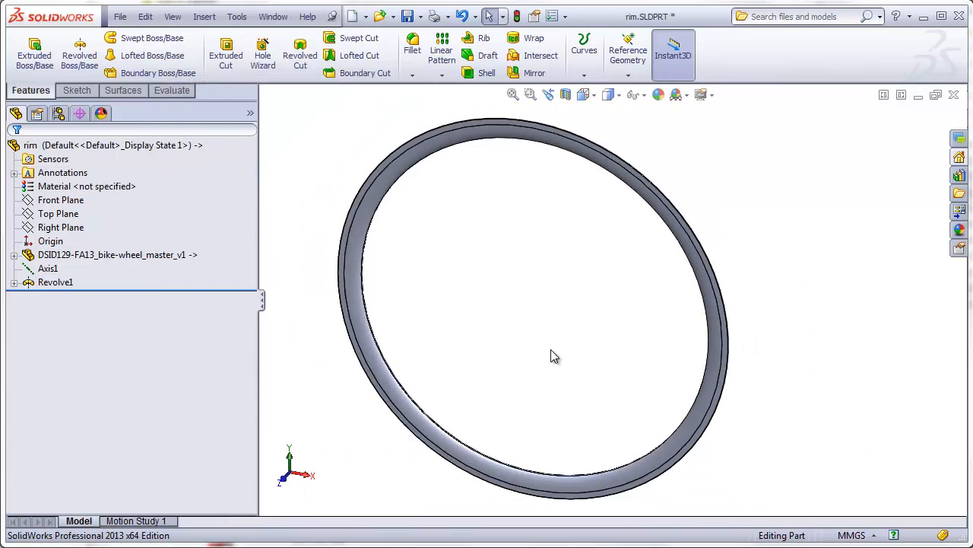
mouse_move(552, 355)
middle_down()
mouse_move(458, 296)
mouse_move(450, 304)
mouse_move(507, 308)
mouse_move(489, 346)
mouse_move(393, 341)
mouse_move(495, 343)
mouse_move(460, 210)
mouse_move(463, 144)
mouse_move(480, 162)
middle_up()
scroll(482, 342, down, 3)
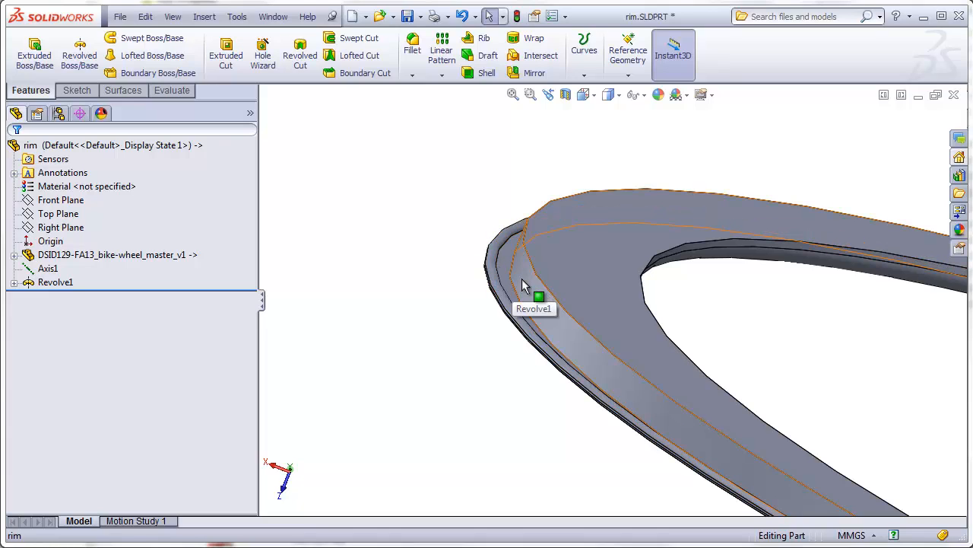
scroll(522, 281, up, 3)
middle_drag(537, 284, 662, 310)
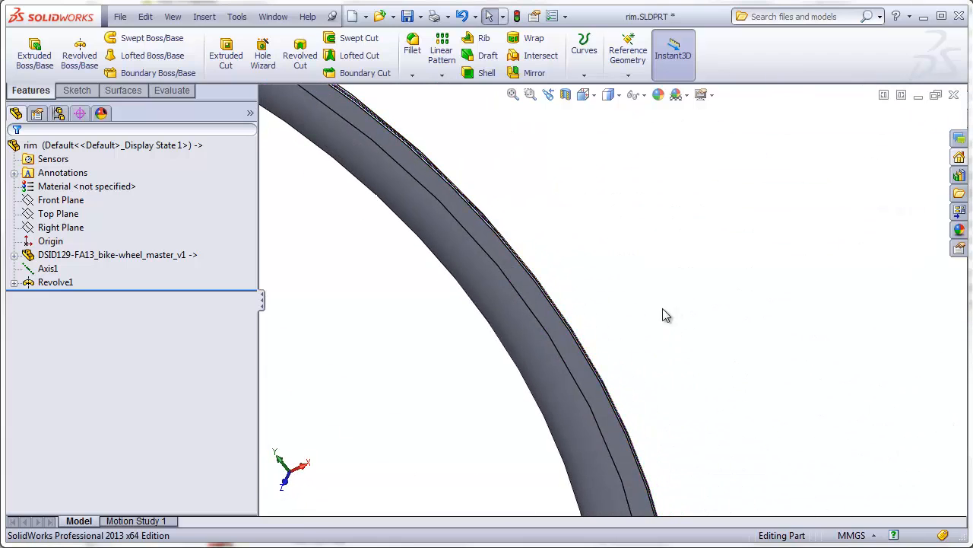
click(512, 94)
middle_drag(577, 242, 597, 254)
key(f)
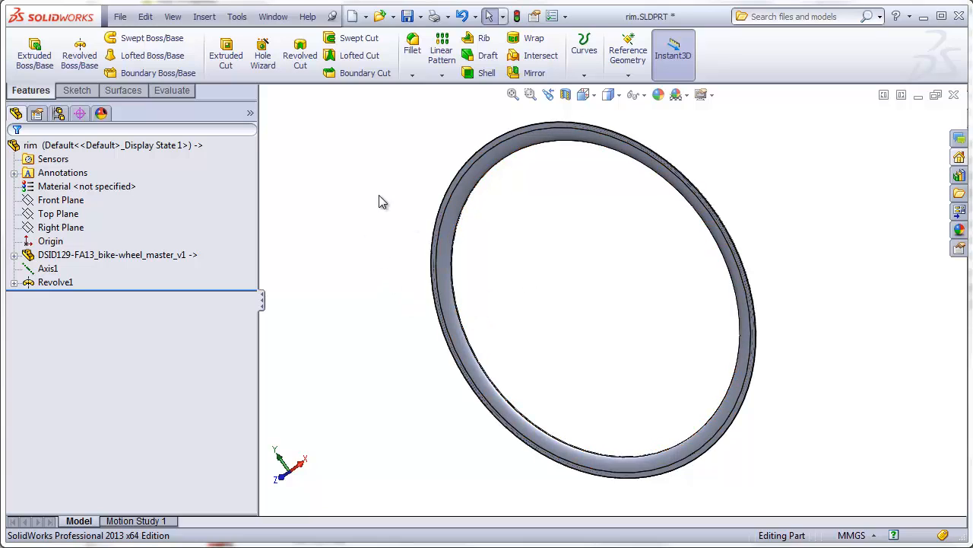
Step: Mirror the revolved rim body about the Front Plane with Merge solids enabled
click(70, 201)
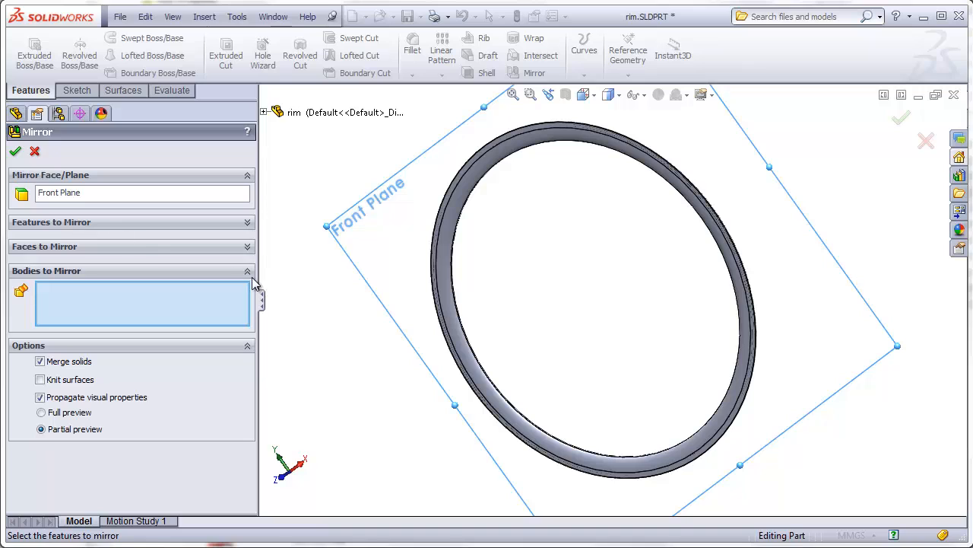
scroll(544, 340, down, 5)
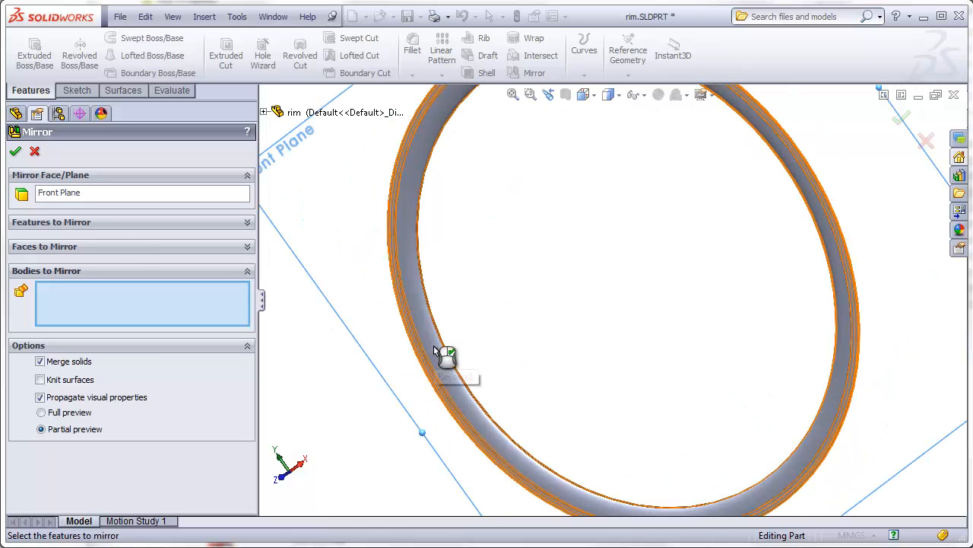
click(435, 349)
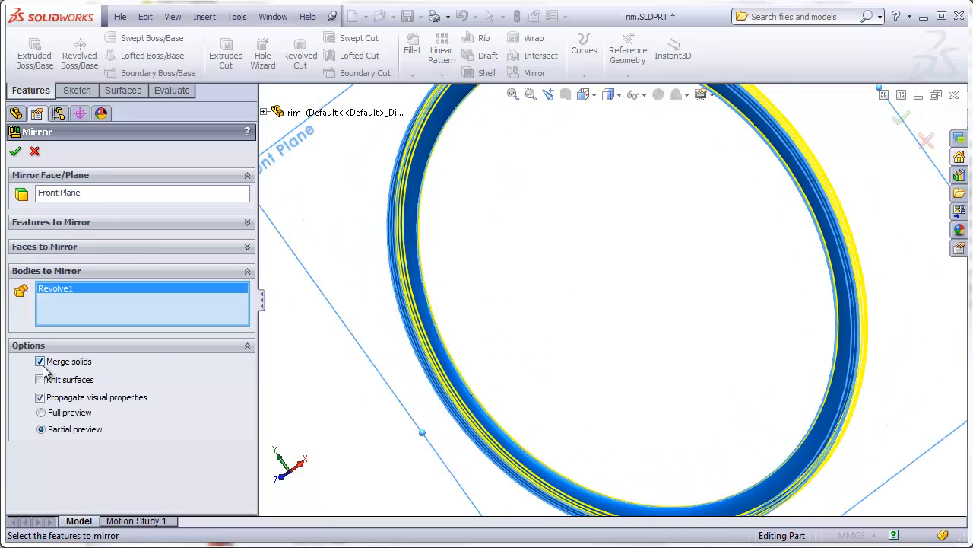
mouse_move(646, 347)
middle_down()
mouse_move(635, 330)
mouse_move(581, 319)
mouse_move(639, 334)
middle_up()
click(14, 151)
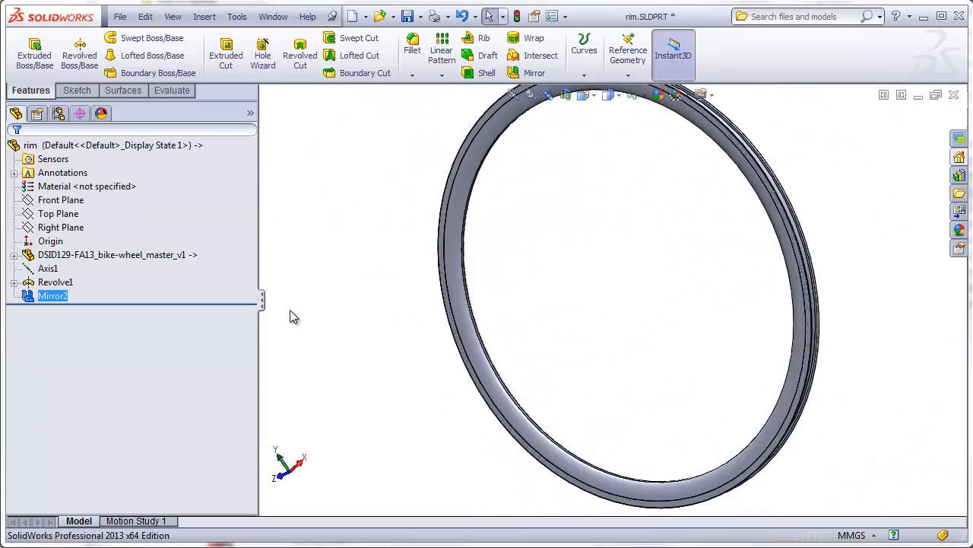
Step: Inspect the mirrored rim's cross-section edges and show the hidden layout sketches and axis again
scroll(811, 365, down, 3)
middle_drag(810, 365, 655, 373)
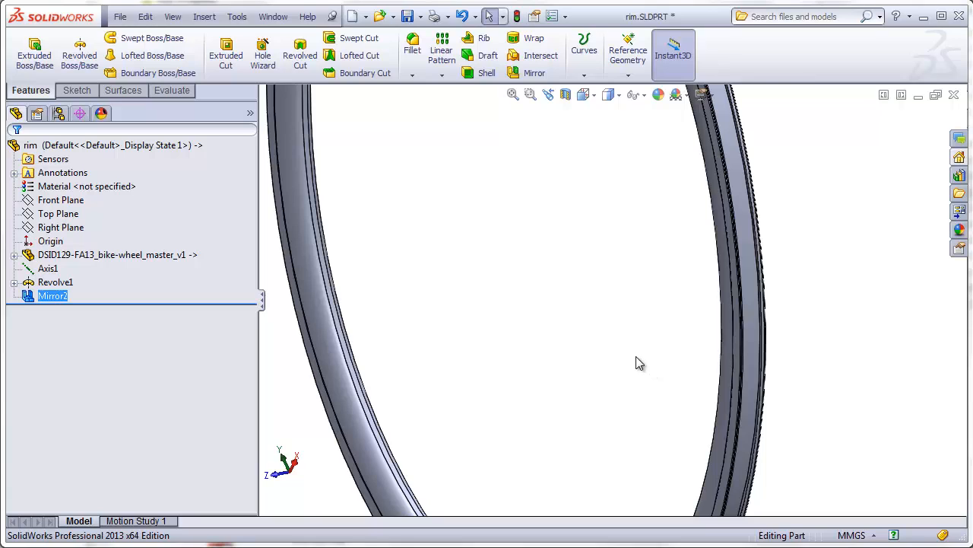
click(173, 16)
click(219, 81)
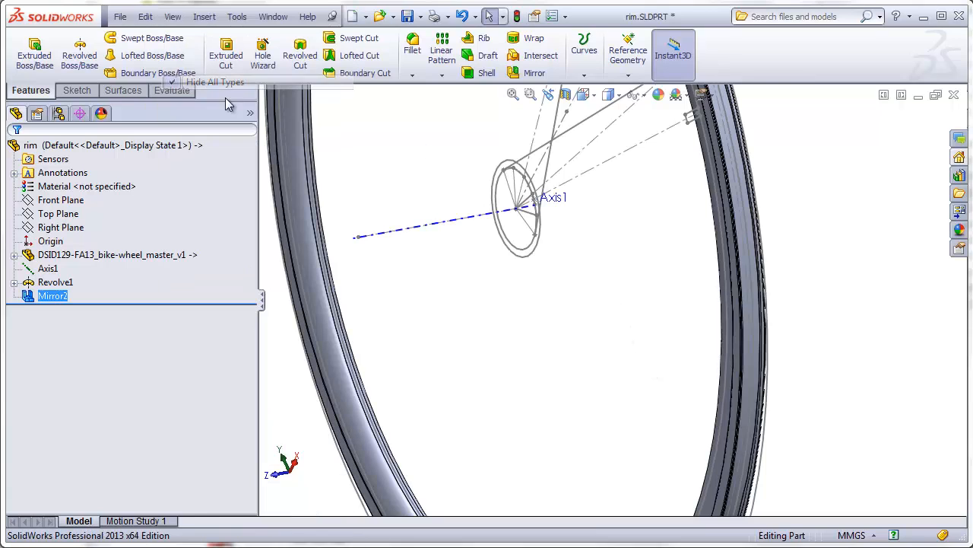
Step: Start a new sketch on the Front Plane, viewed from the front around the upper spoke's outer end
click(584, 95)
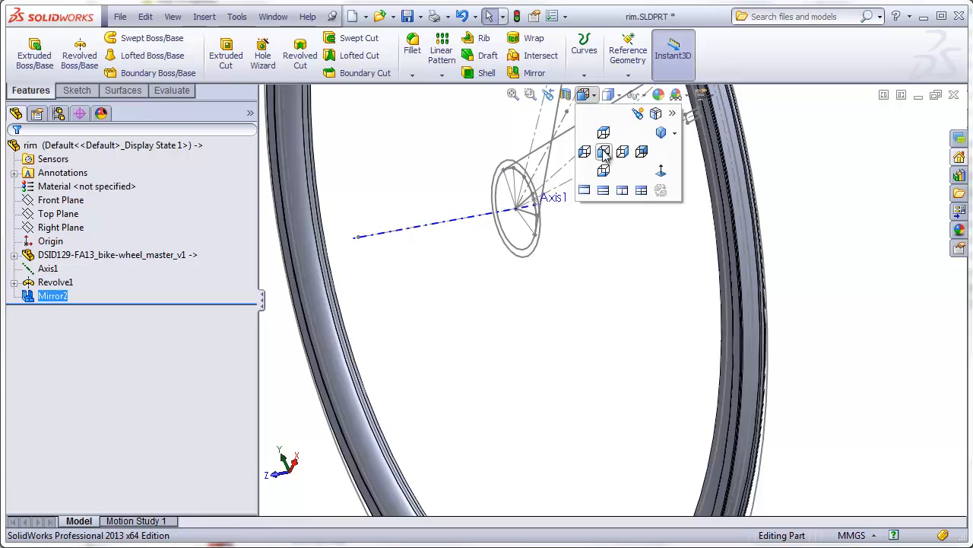
click(603, 149)
scroll(709, 285, down, 3)
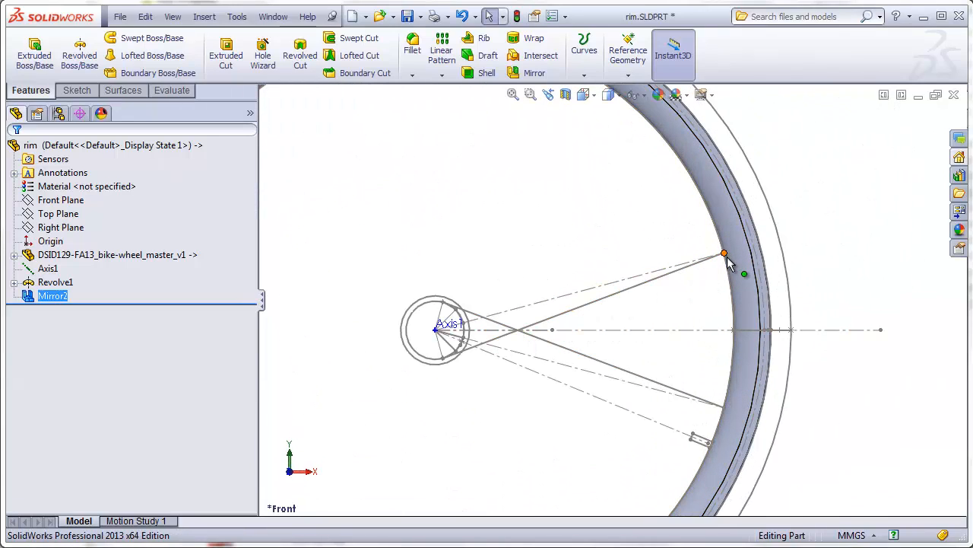
scroll(727, 258, down, 5)
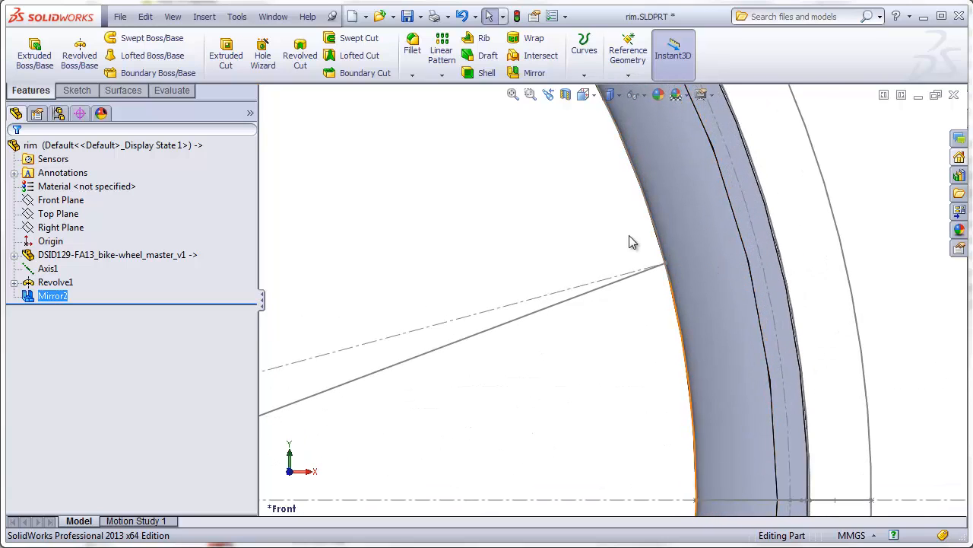
click(65, 201)
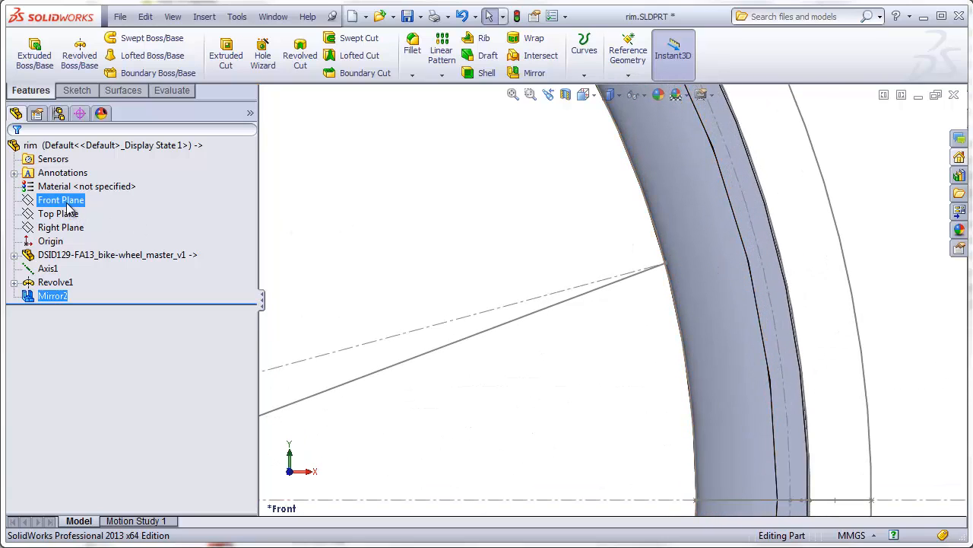
click(77, 90)
click(28, 53)
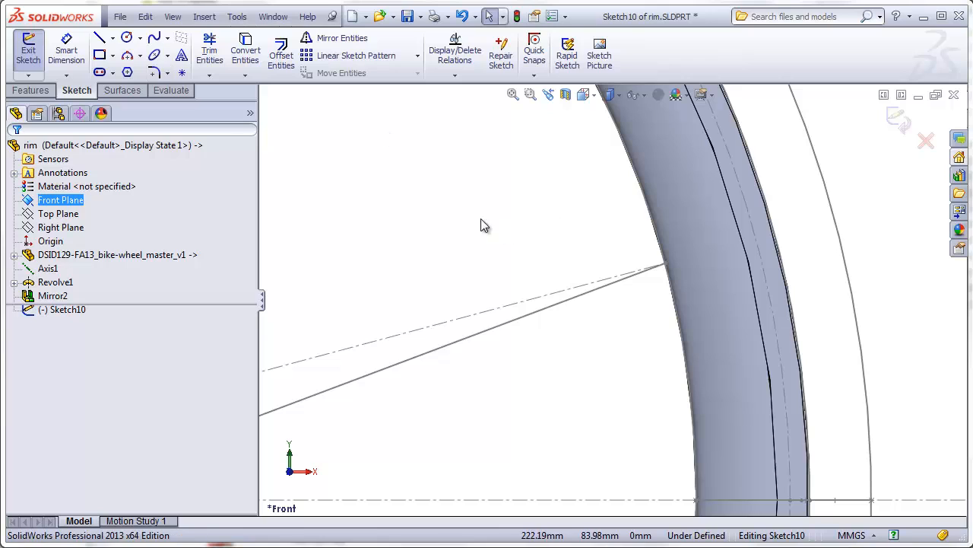
Step: Sketch a slanted centerline about 57 mm long across the rim, just above the upper spoke's outer end
click(111, 38)
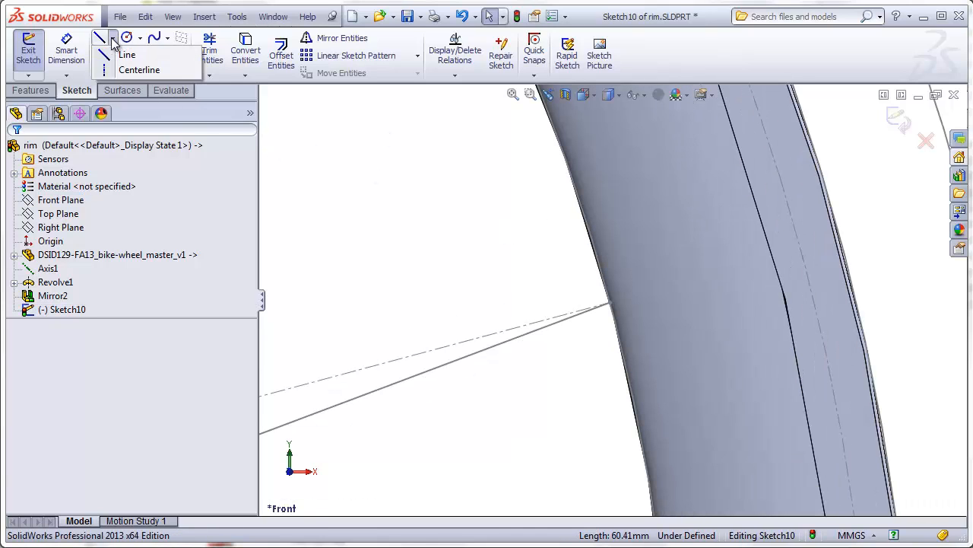
click(135, 69)
drag(495, 268, 881, 218)
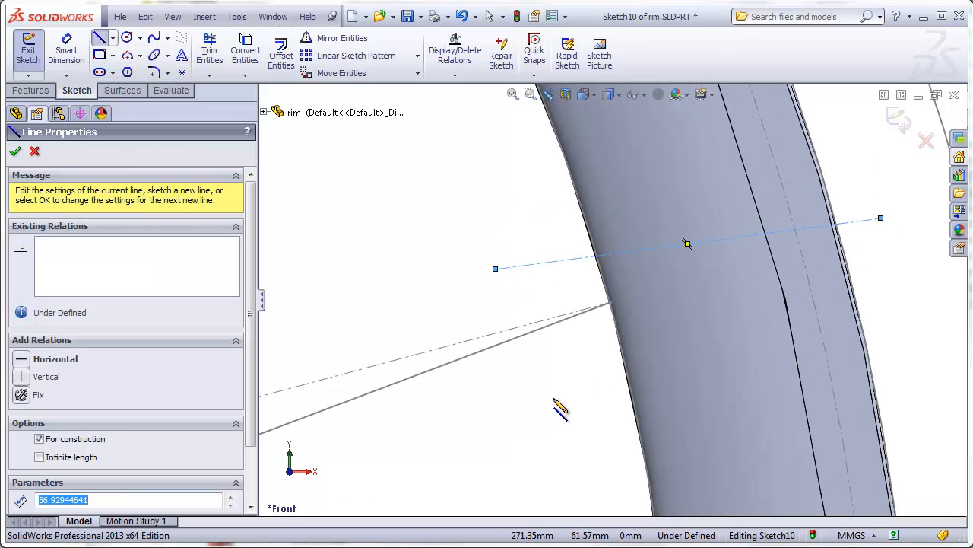
key(Escape)
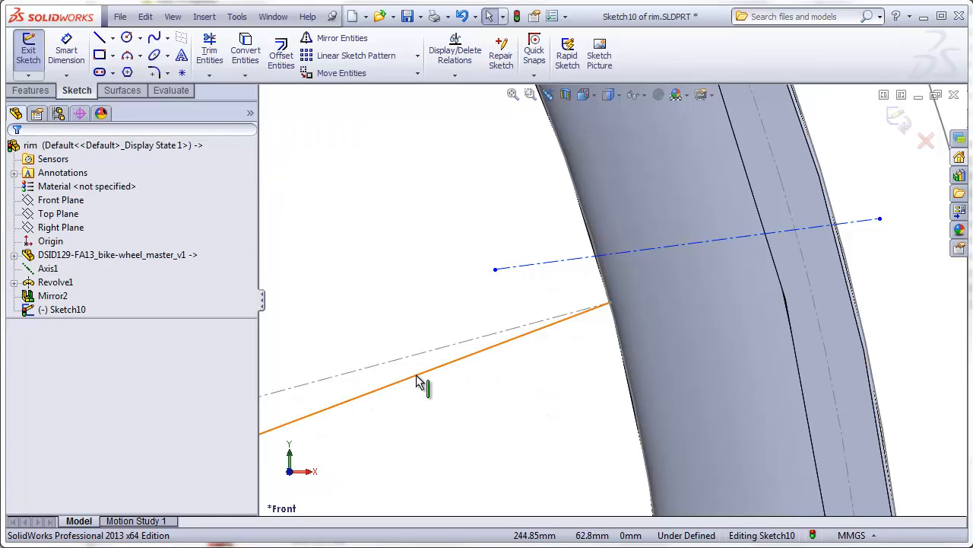
Step: Make the new centerline collinear with the spoke layout's radial construction line that ends at the upper spoke's rim point
scroll(443, 409, up, 5)
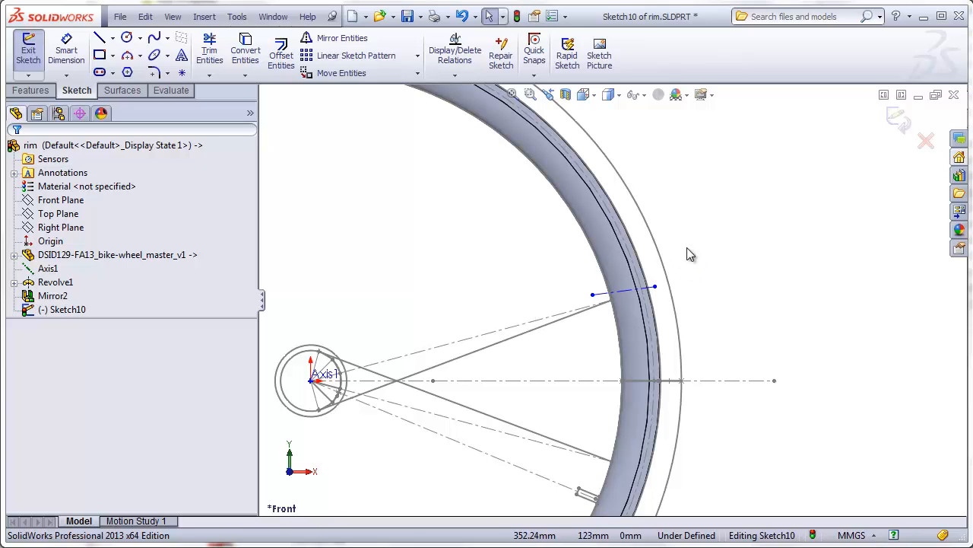
click(616, 293)
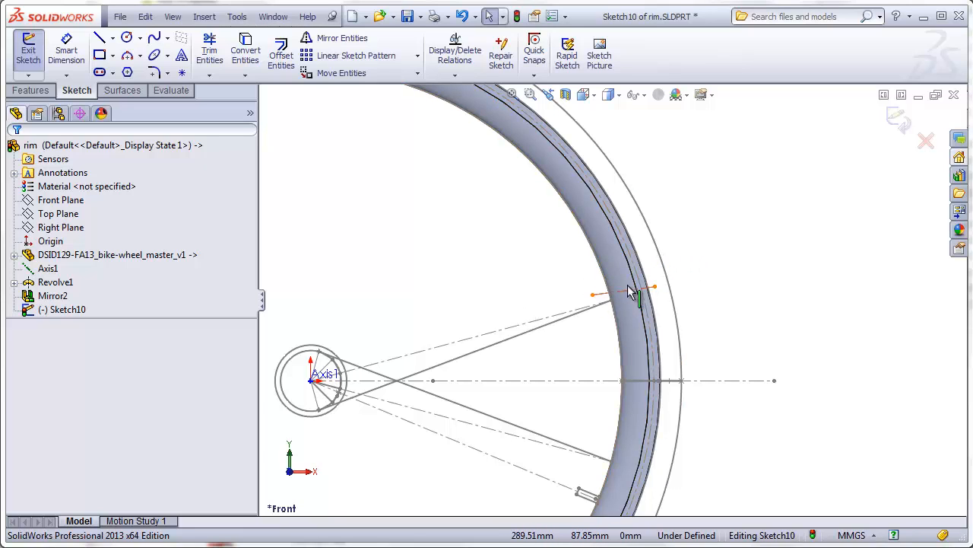
scroll(630, 293, down, 8)
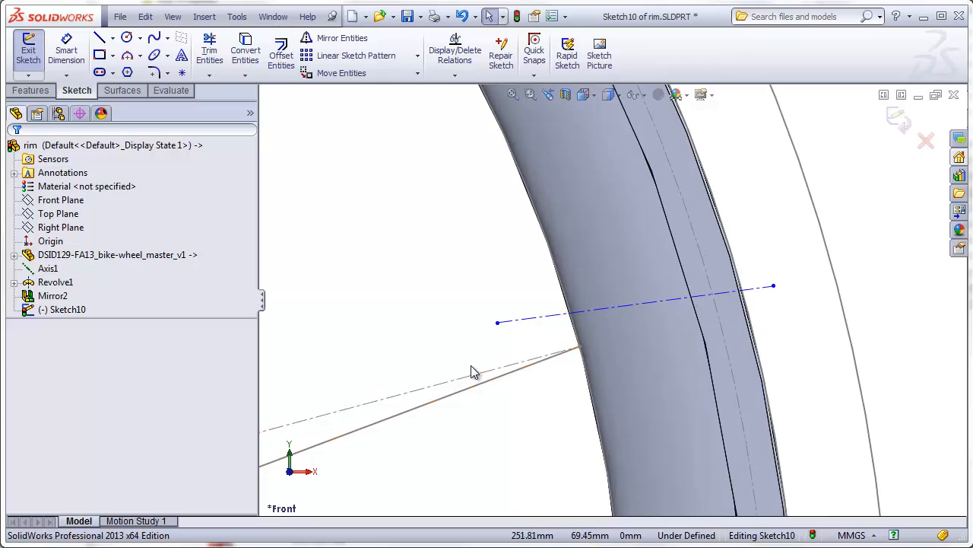
click(467, 375)
ctrl+click(549, 316)
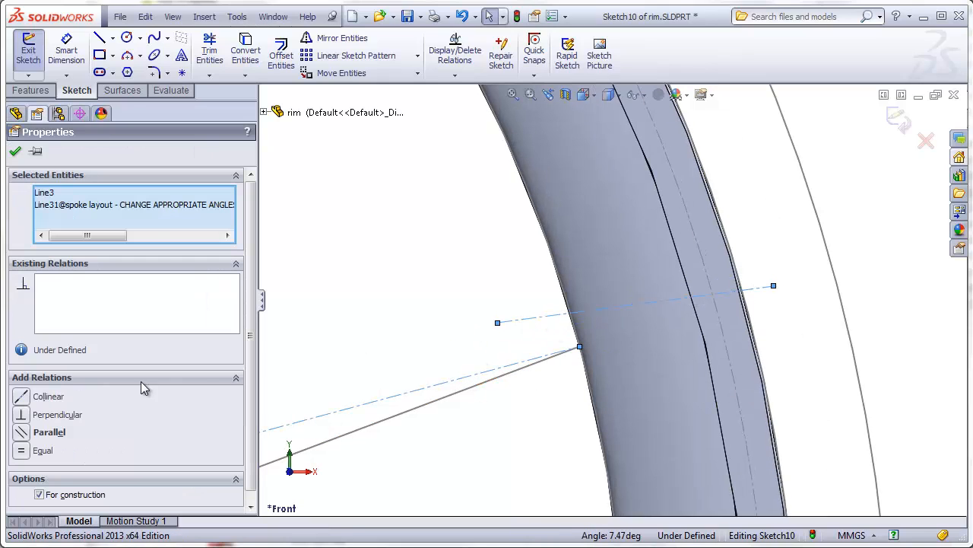
click(23, 396)
click(336, 343)
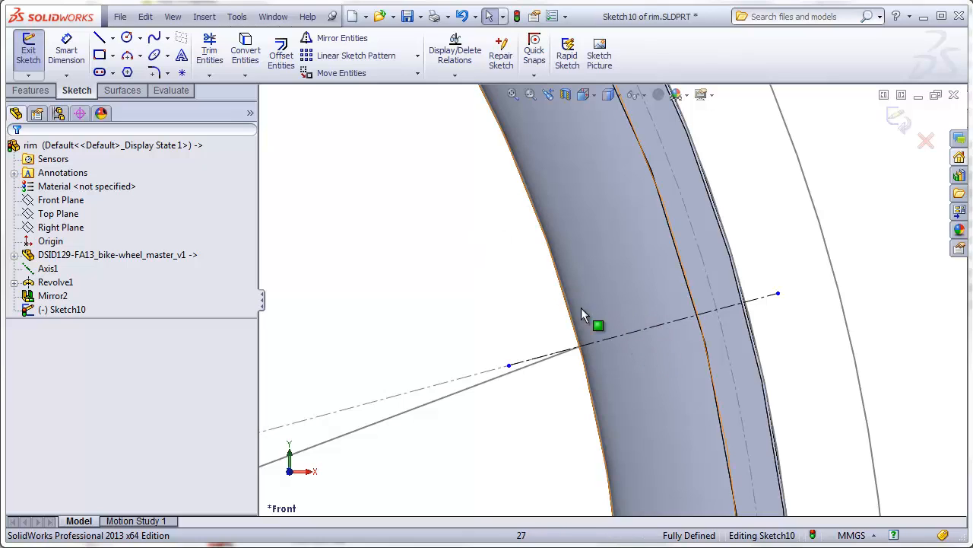
Step: Sketch a closed stepped profile above the centerline, from inside the rim to beyond its outer edge, with a base about 46 mm long
scroll(598, 309, down, 1)
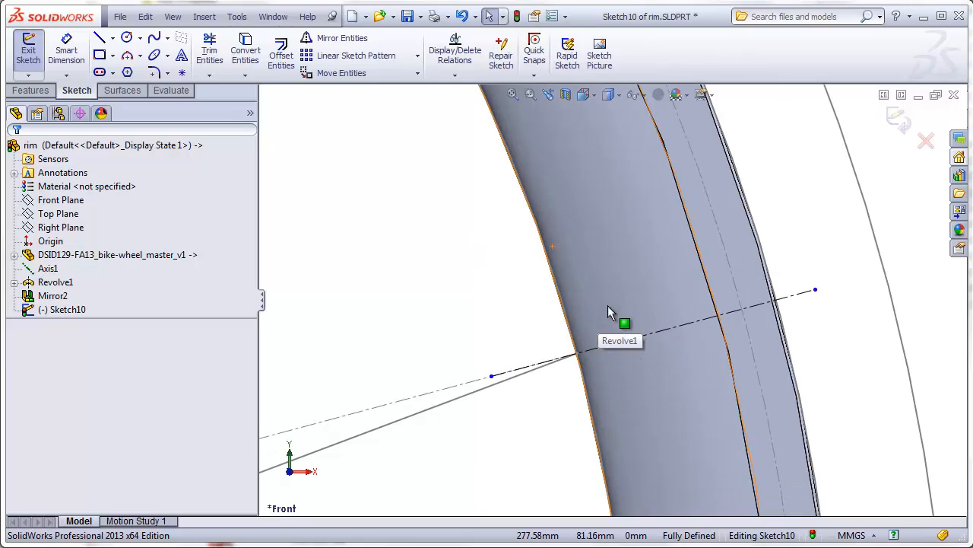
click(99, 38)
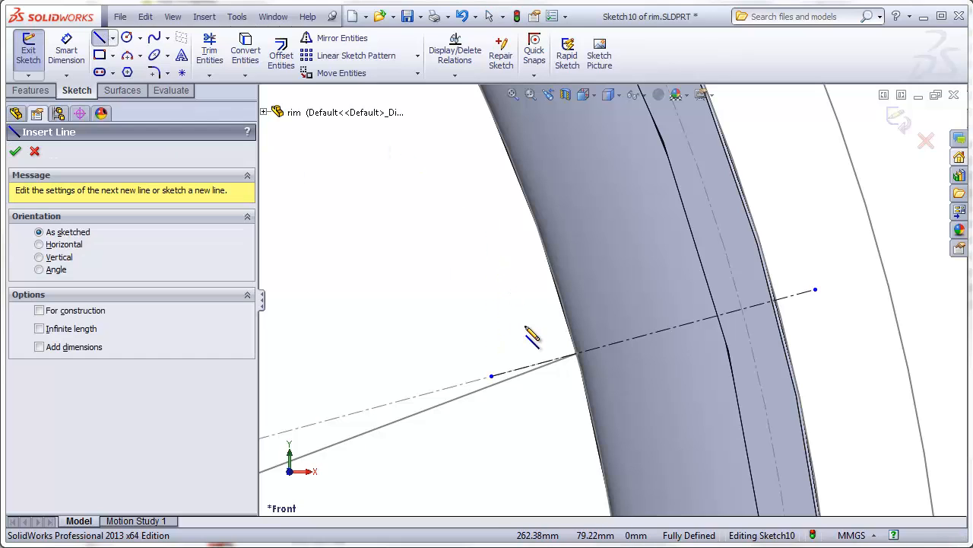
click(538, 364)
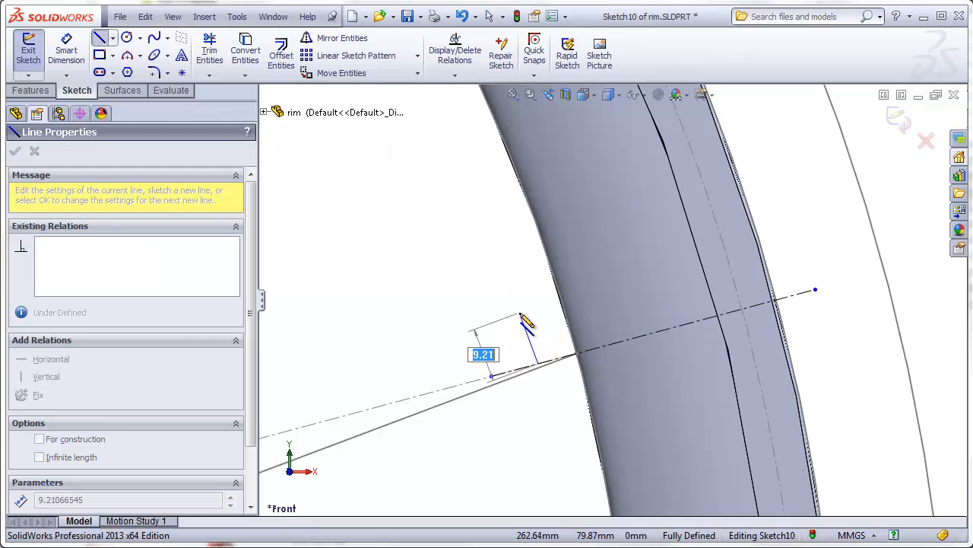
click(520, 311)
click(612, 295)
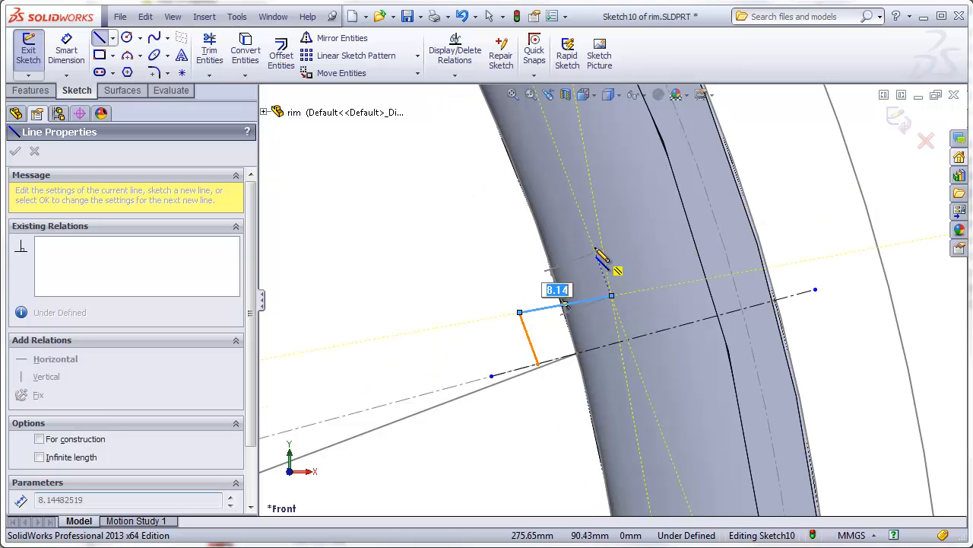
click(592, 244)
click(776, 198)
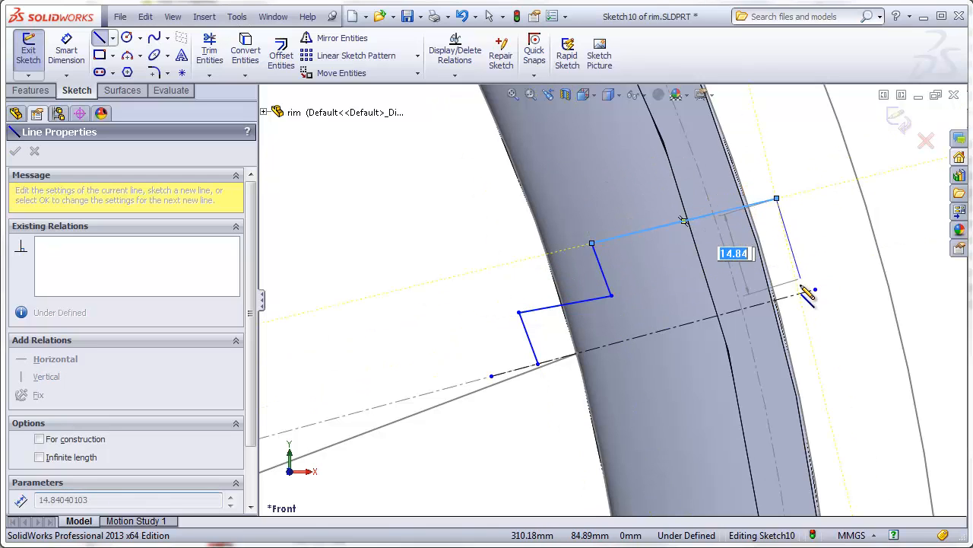
click(802, 293)
click(539, 362)
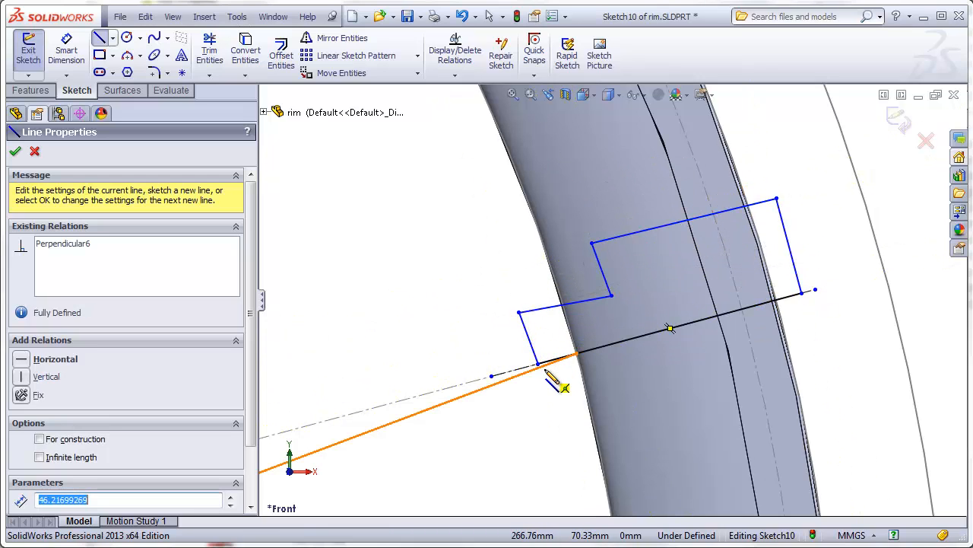
key(Escape)
Step: Make both long upper lines of the stepped profile parallel to its base line
click(555, 359)
ctrl+click(563, 304)
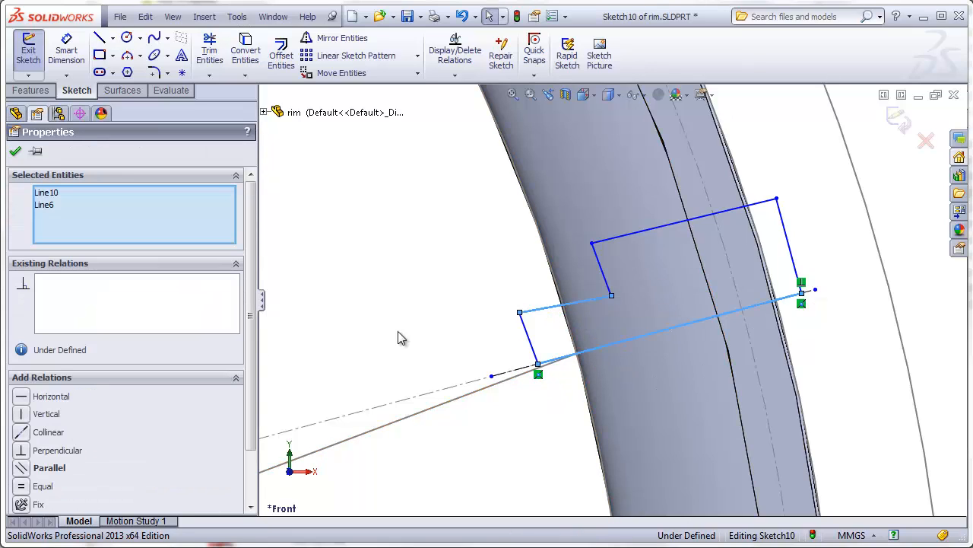
click(53, 467)
click(374, 348)
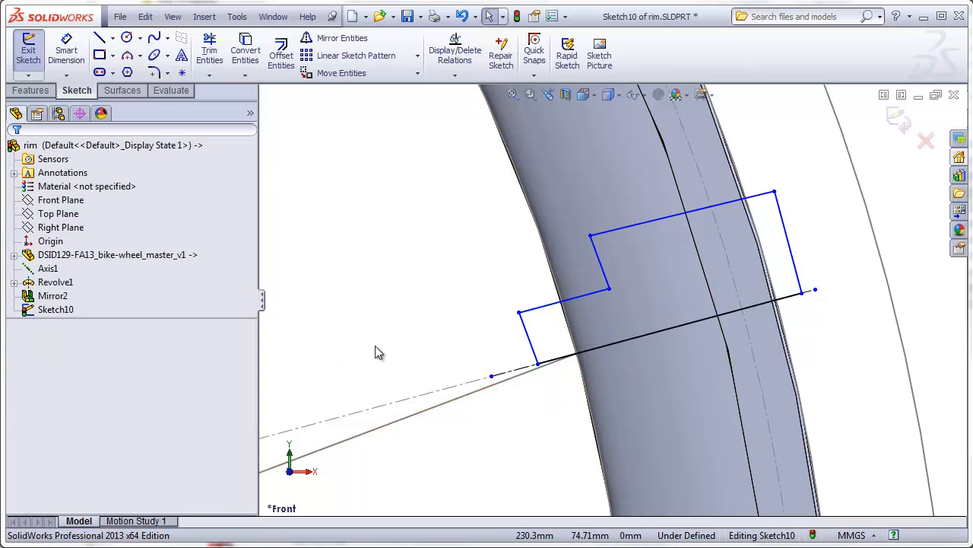
click(630, 340)
ctrl+click(643, 223)
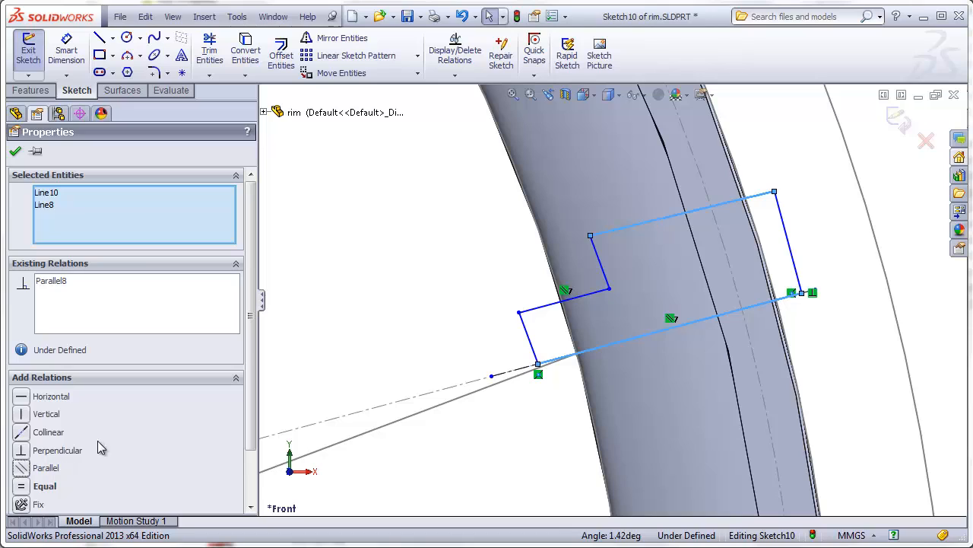
click(101, 467)
click(484, 324)
Step: Make the profile's short inner end line perpendicular to the radial centerline
click(517, 376)
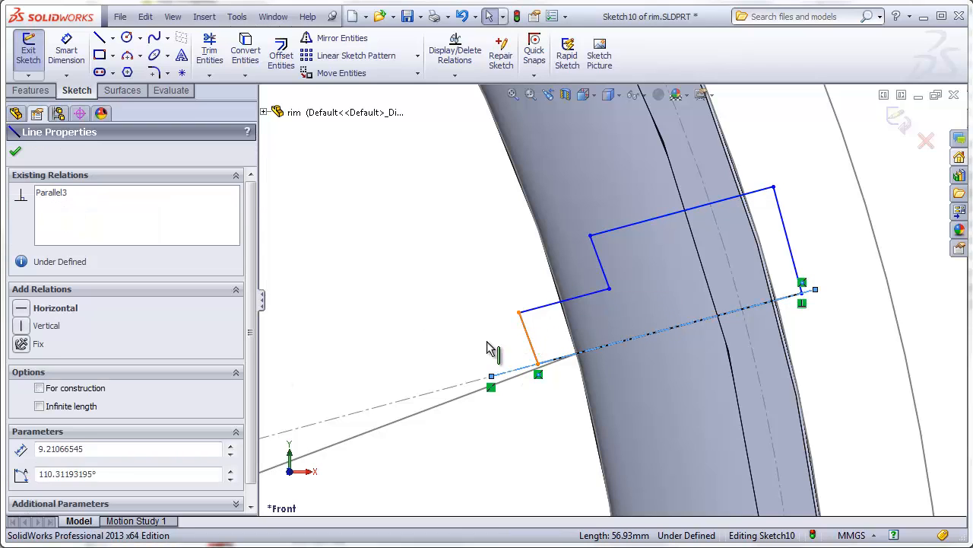
ctrl+click(529, 338)
click(156, 401)
click(378, 316)
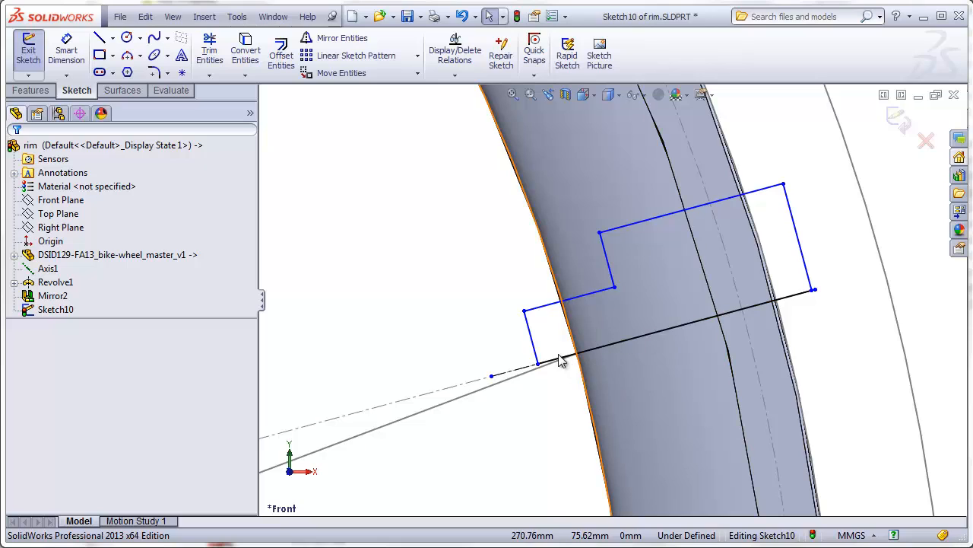
Step: Dimension the profile's narrow section as a 4 mm diameter about the centerline
click(66, 50)
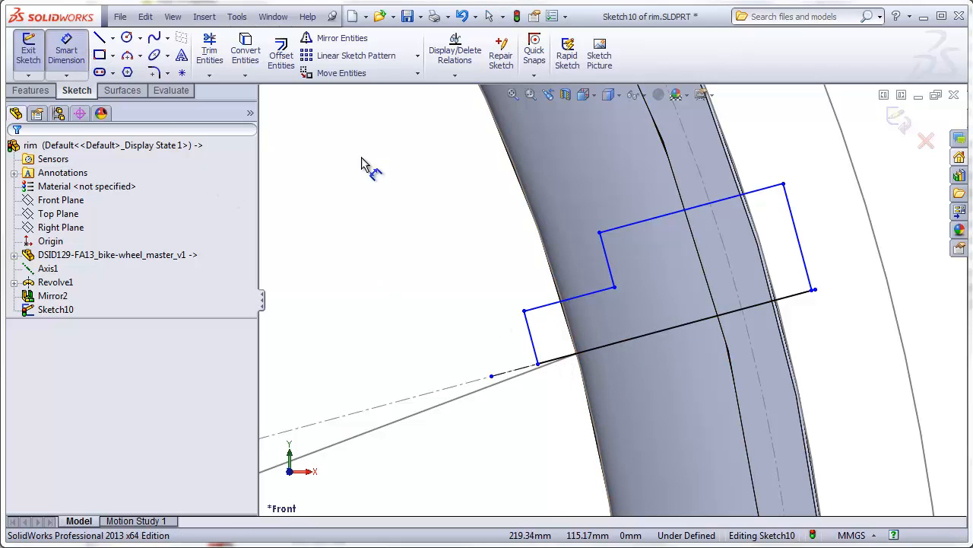
click(542, 307)
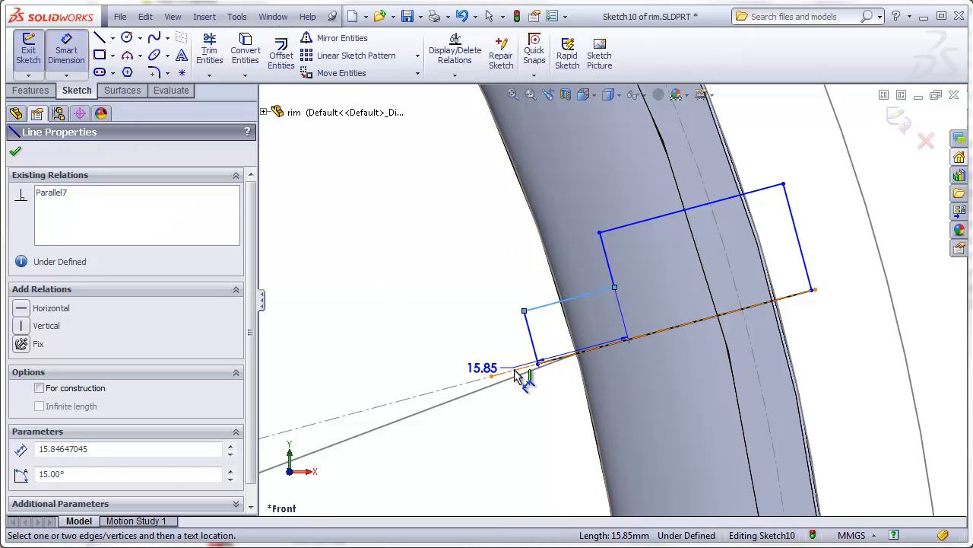
click(523, 368)
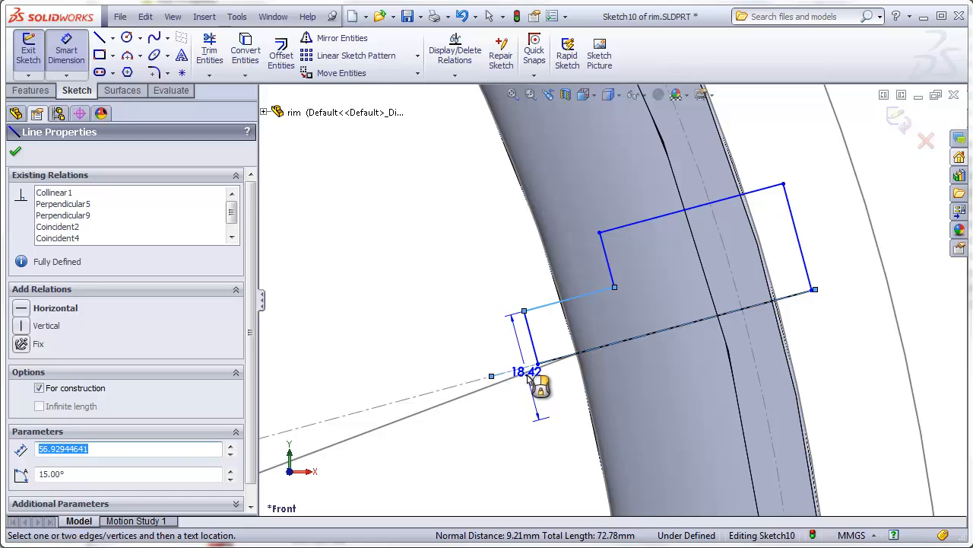
click(522, 409)
text(42133089mm)
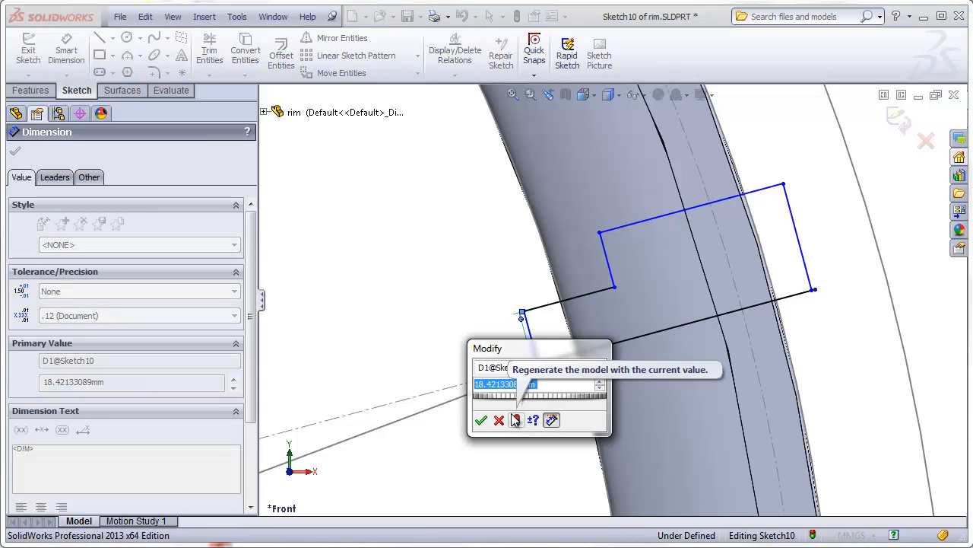
key(Return)
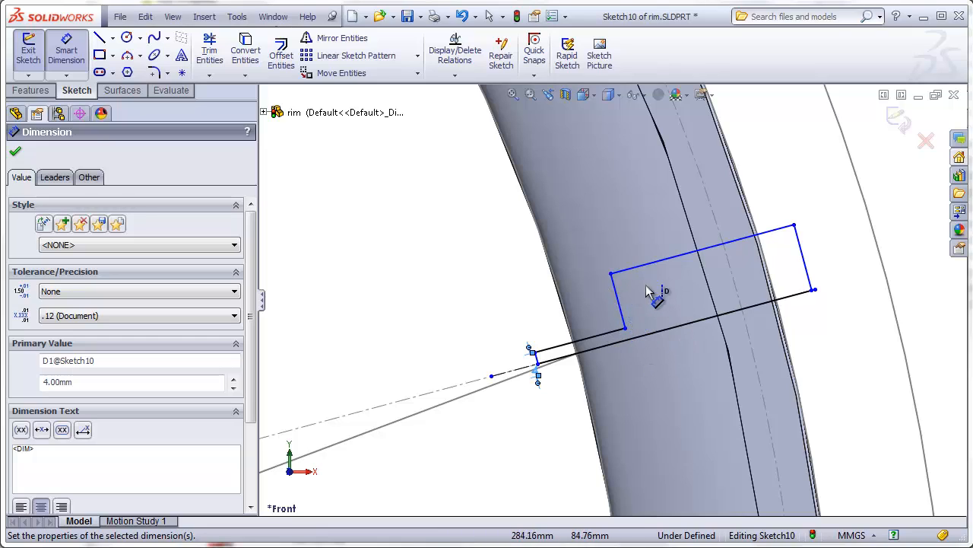
Step: Dimension the profile's wide section as a 9 mm diameter about the centerline
click(631, 268)
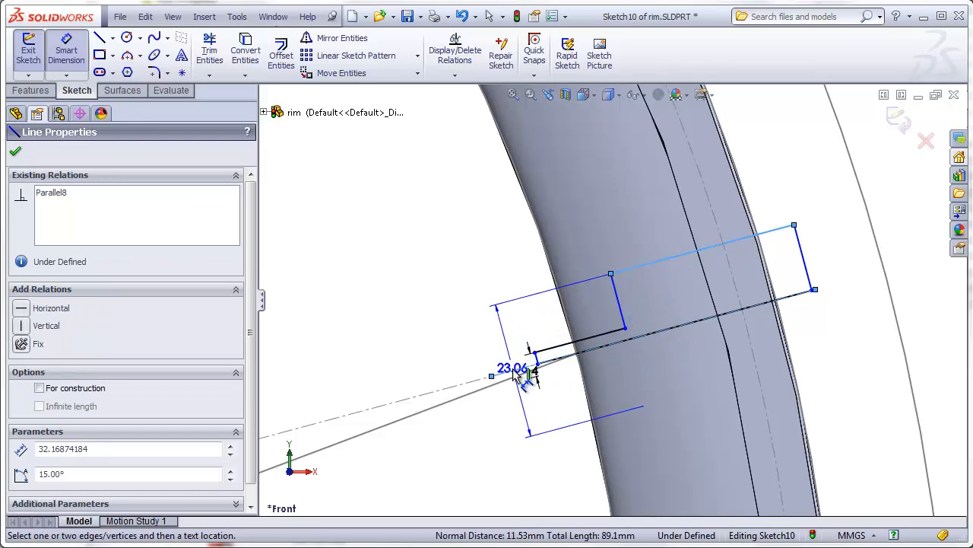
click(578, 356)
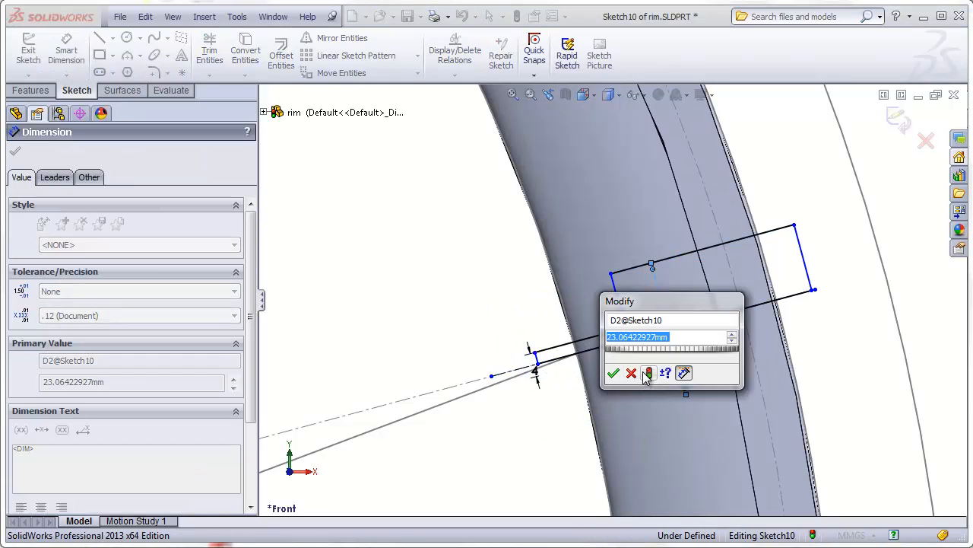
text(9)
key(Return)
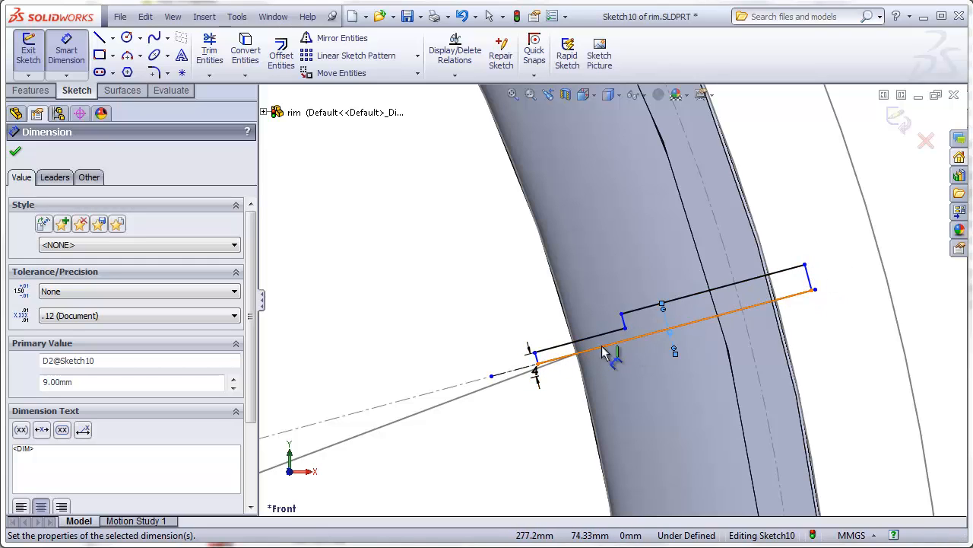
Step: Set the distance from the spoke's rim point to the profile's step line to 1.5 mm
scroll(607, 353, down, 2)
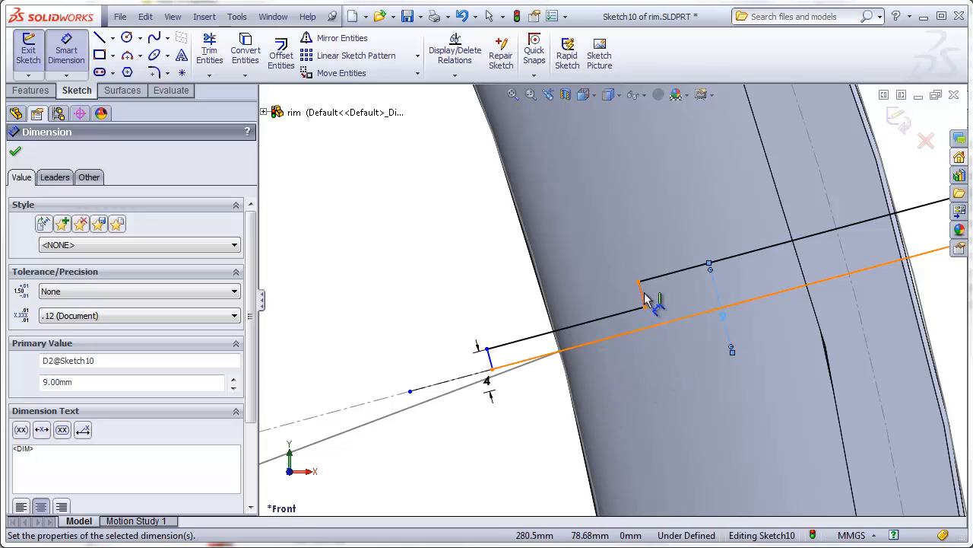
click(562, 352)
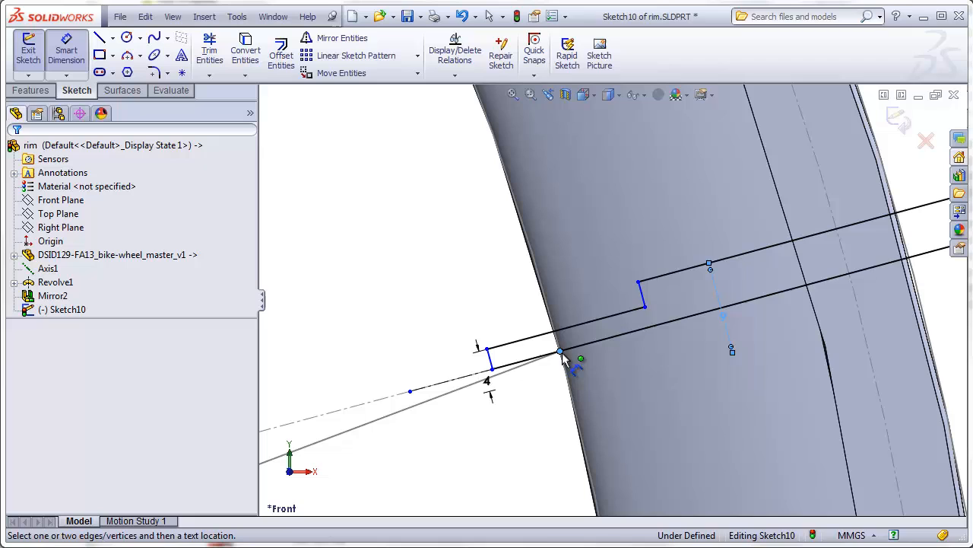
click(643, 296)
click(628, 365)
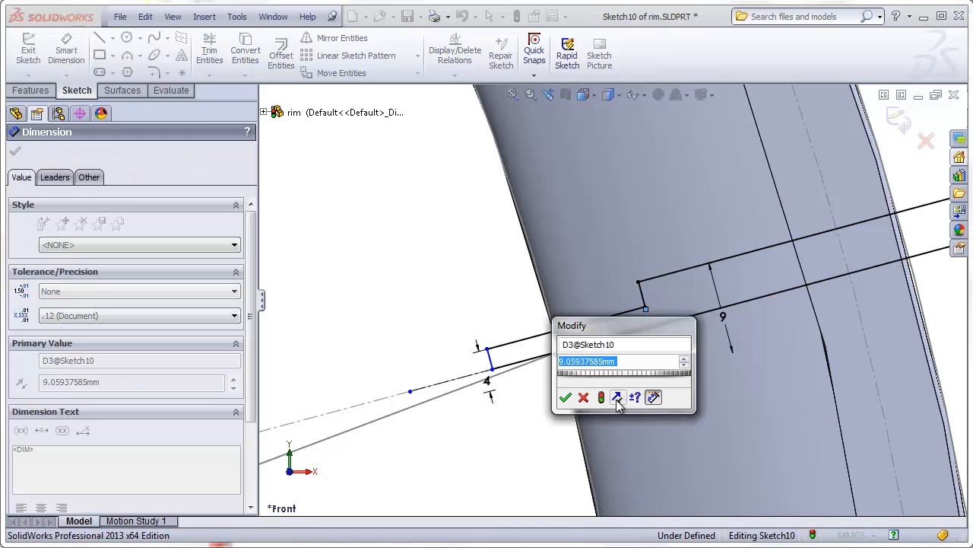
text(1.5)
key(Return)
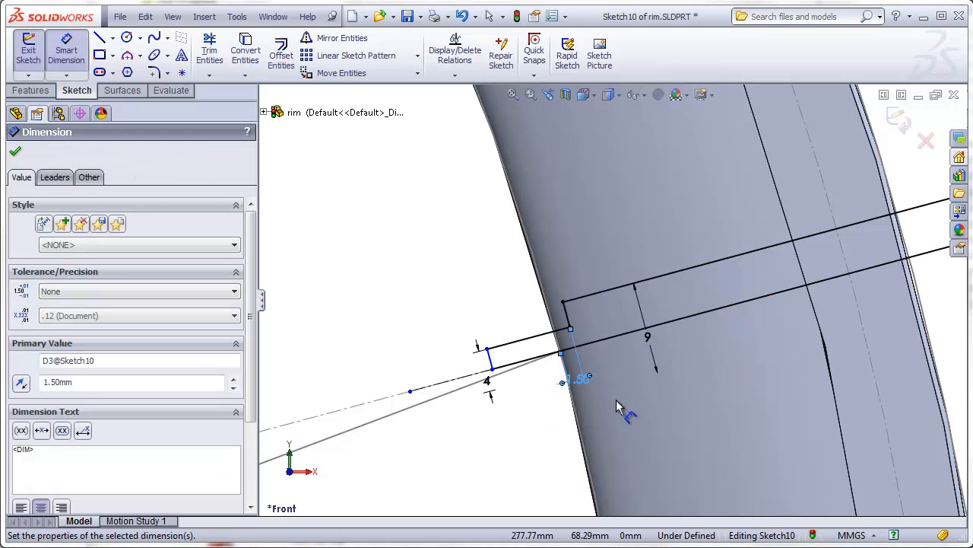
key(Escape)
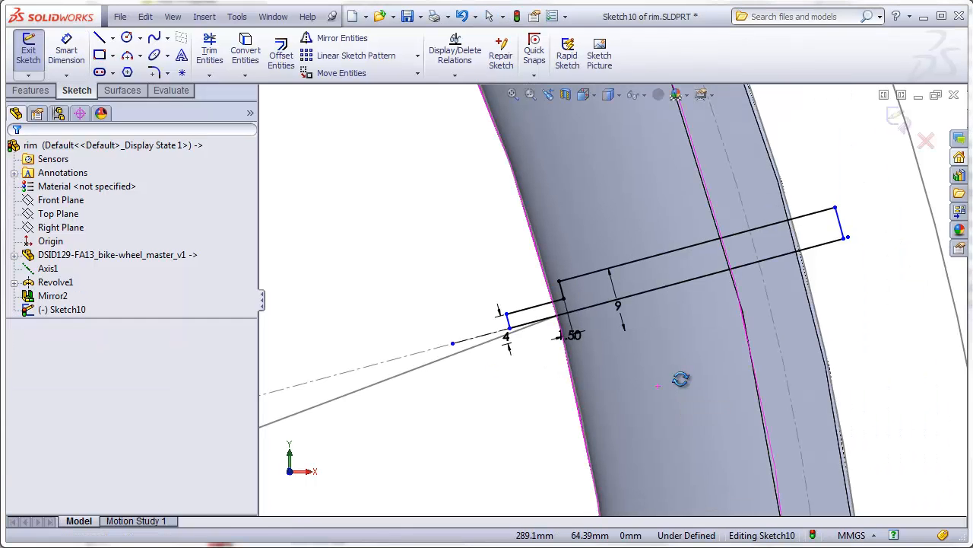
Step: Cut the stepped spoke hole through the rim with a 360° Revolved Cut of the profile about the radial centerline
middle_drag(680, 380, 732, 431)
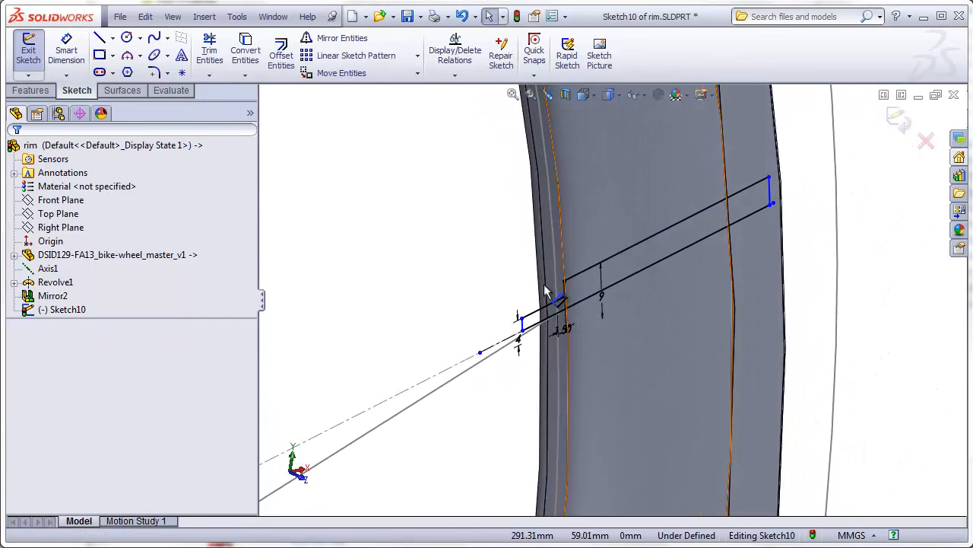
click(30, 90)
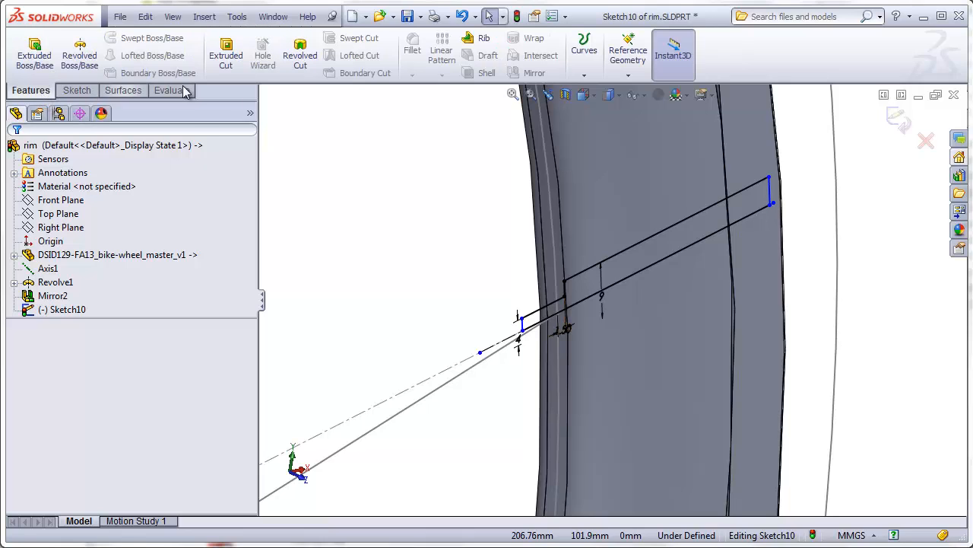
click(300, 55)
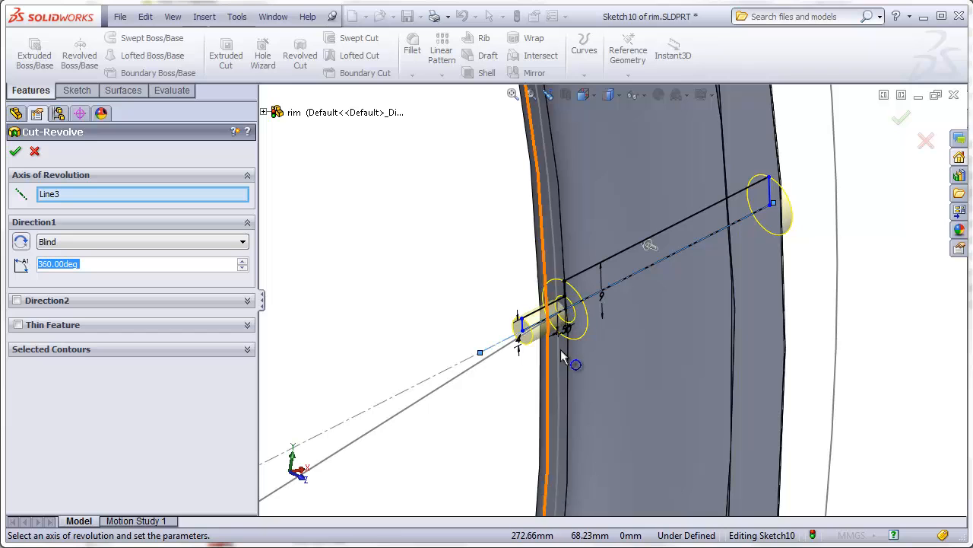
middle_drag(563, 328, 519, 343)
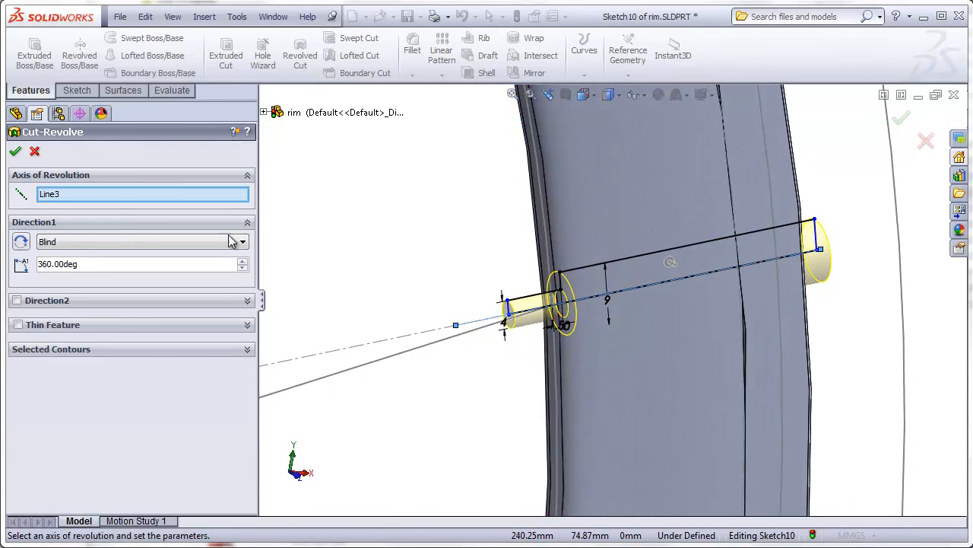
click(16, 151)
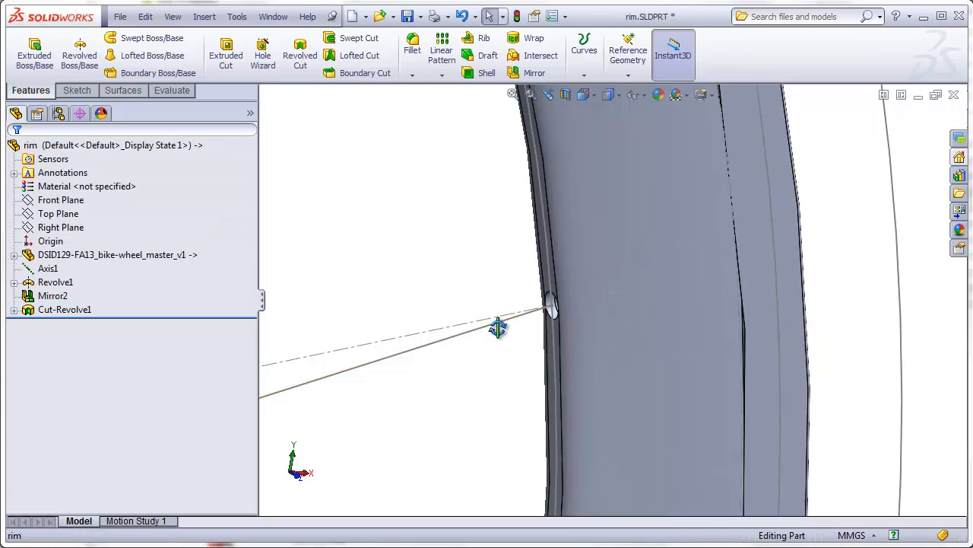
Step: Inspect the spoke hole from the rim's outer side, and hide the layout sketches and axis
middle_drag(497, 329, 423, 379)
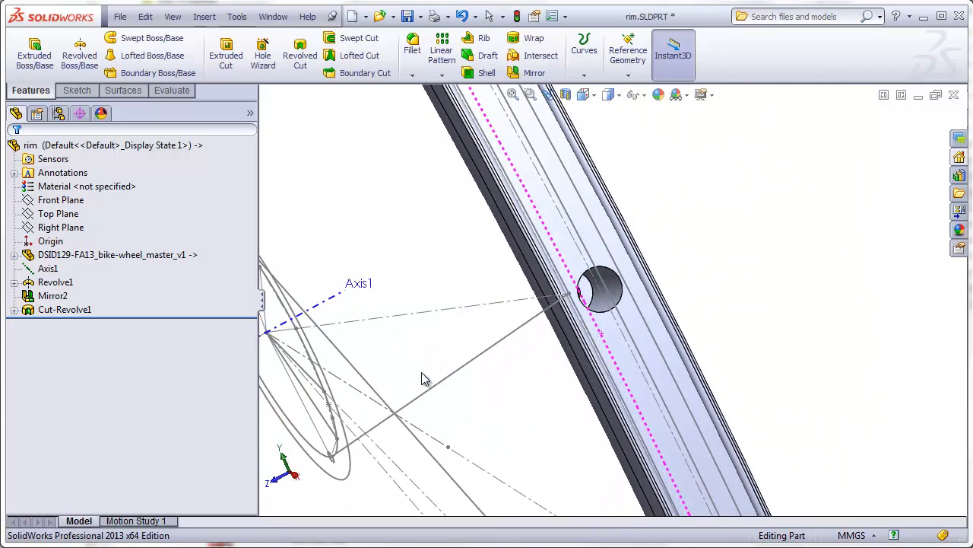
scroll(591, 308, down, 3)
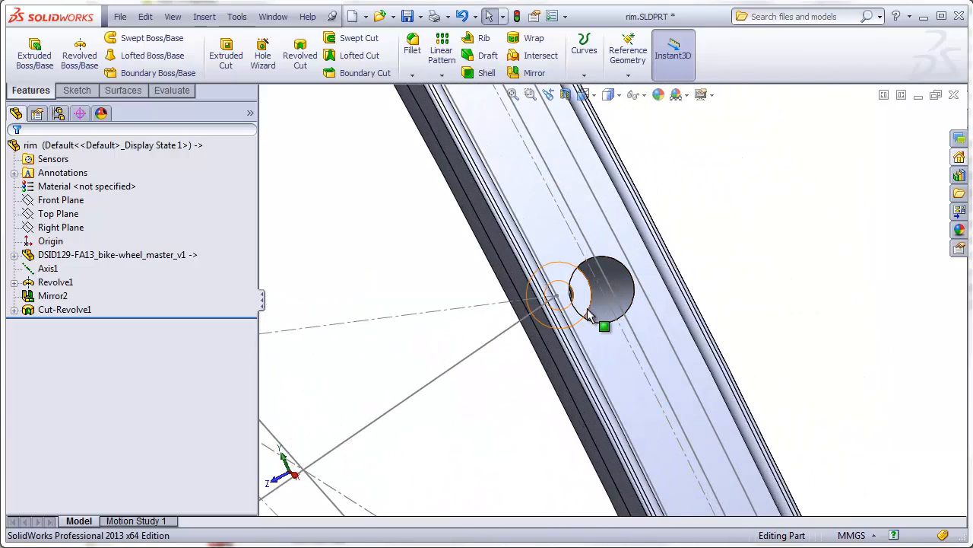
middle_click(570, 315)
middle_drag(570, 314, 758, 294)
key(ctrl+1)
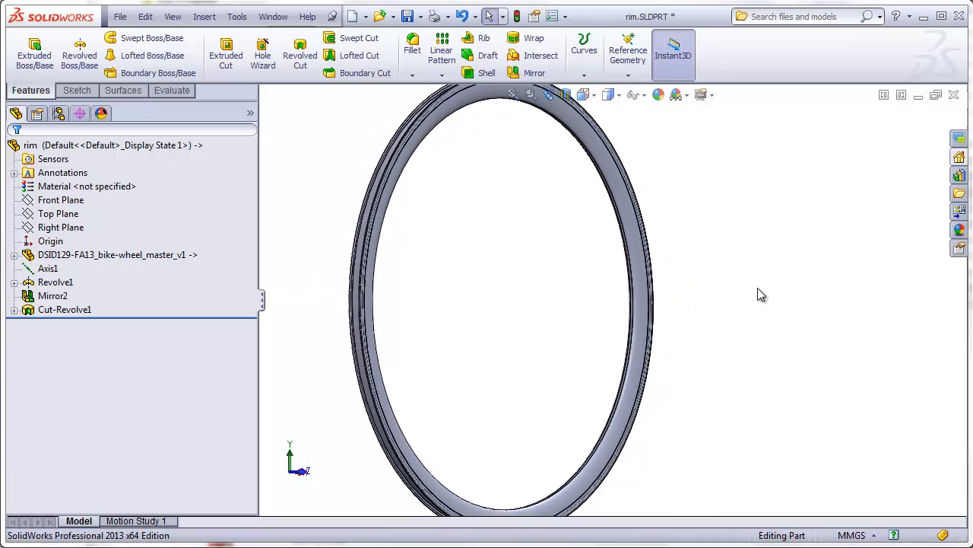
Step: Fillet the spoke hole's edge on the rim's inner side with a constant 0.5 mm radius
scroll(630, 265, down, 5)
scroll(609, 280, down, 7)
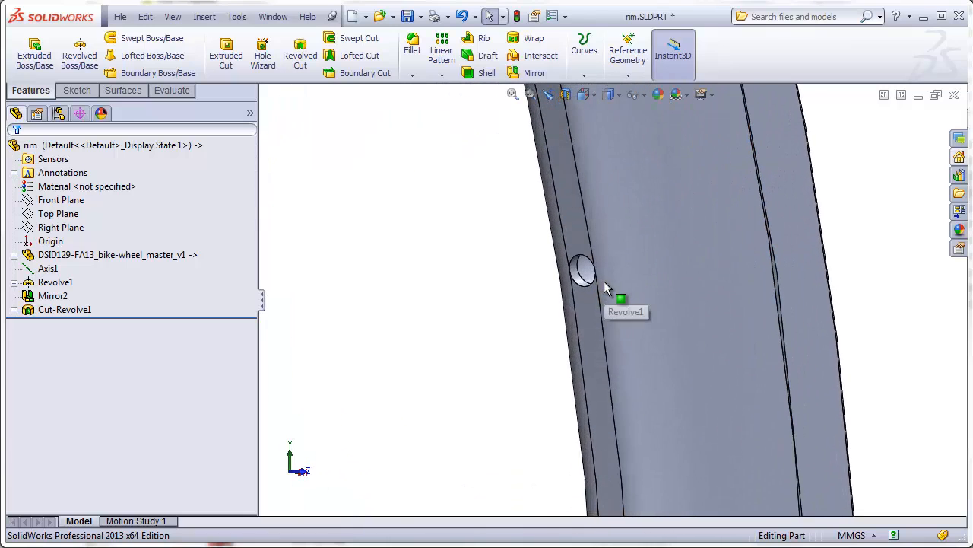
middle_click(604, 281)
middle_drag(604, 281, 546, 274)
click(414, 52)
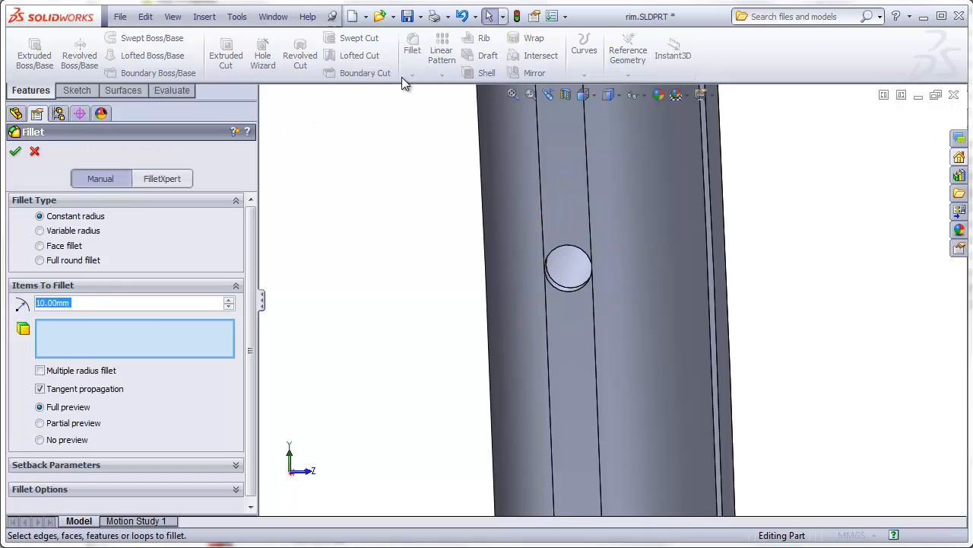
text(.5)
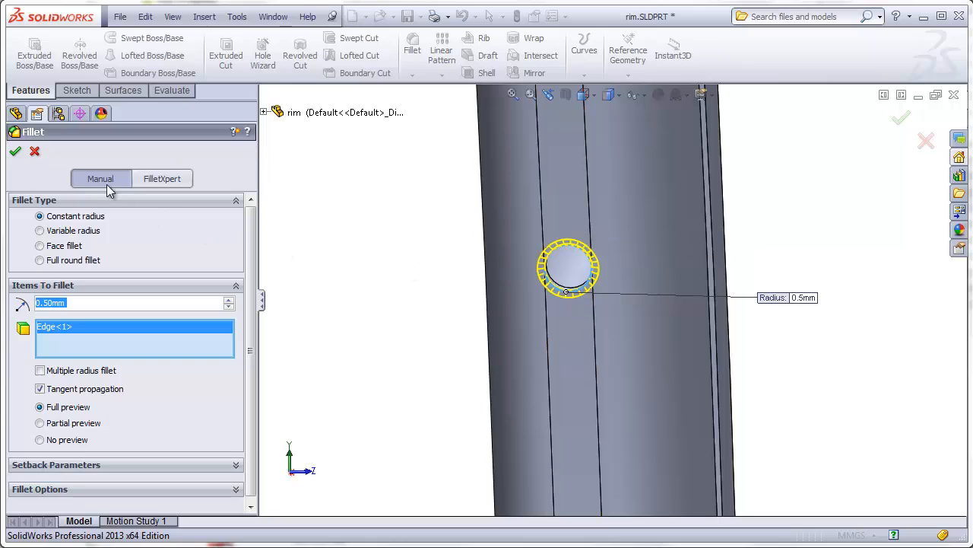
click(16, 152)
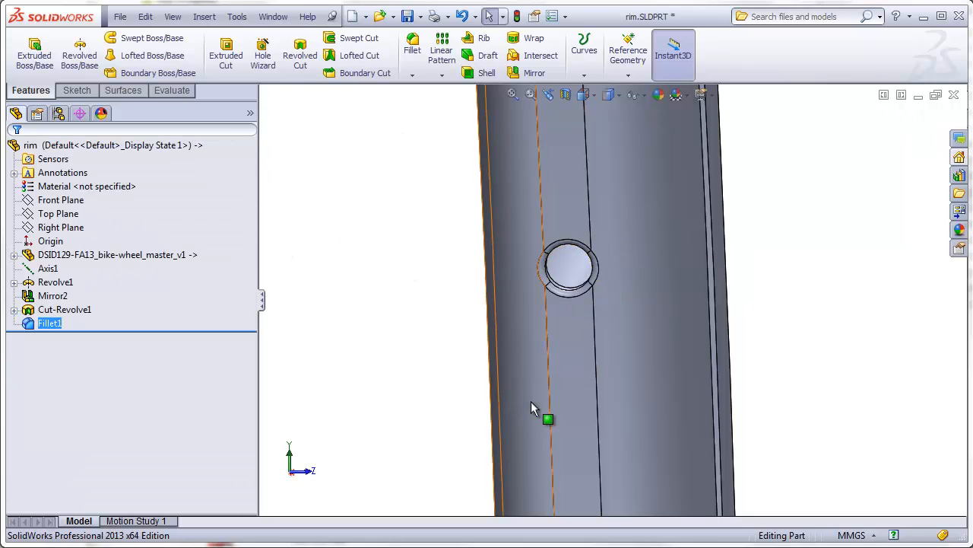
Step: Circular-pattern the revolved spoke-hole cut around the rim's central axis with 24 equally spaced instances over 360°
key(f)
middle_drag(539, 393, 489, 402)
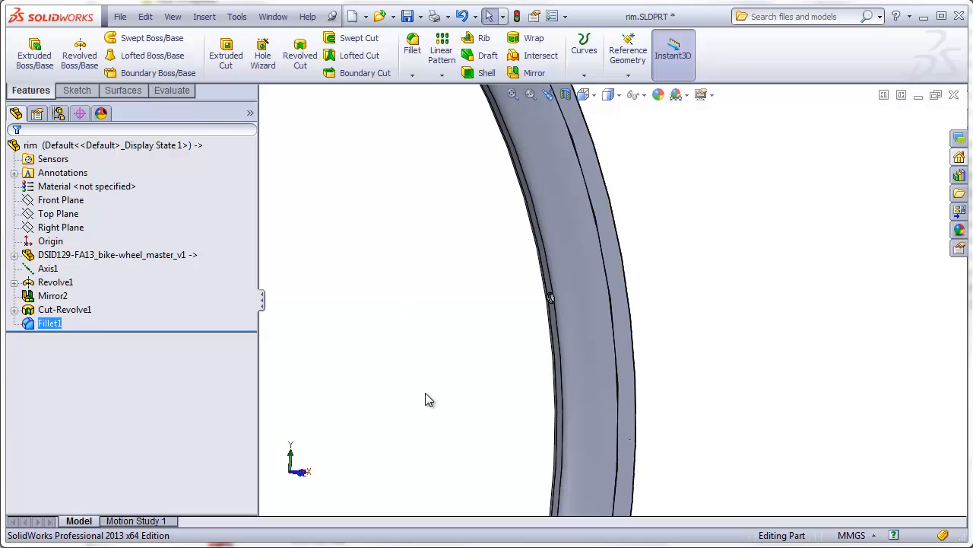
click(513, 94)
middle_drag(570, 289, 488, 320)
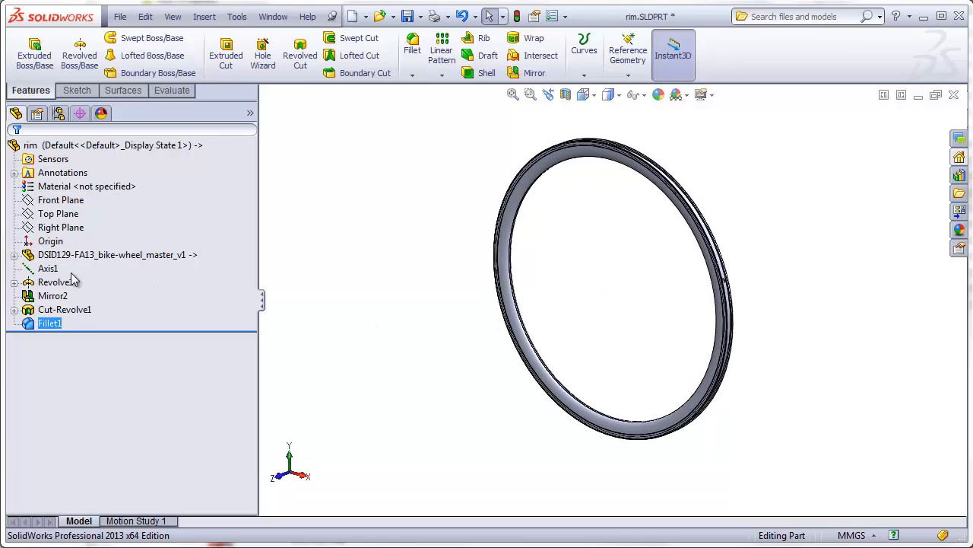
click(48, 270)
click(442, 75)
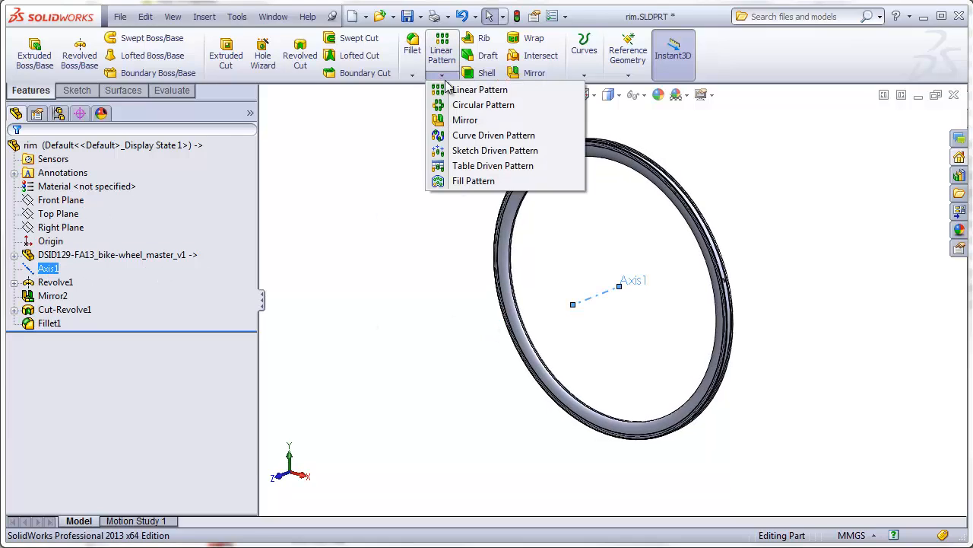
click(475, 102)
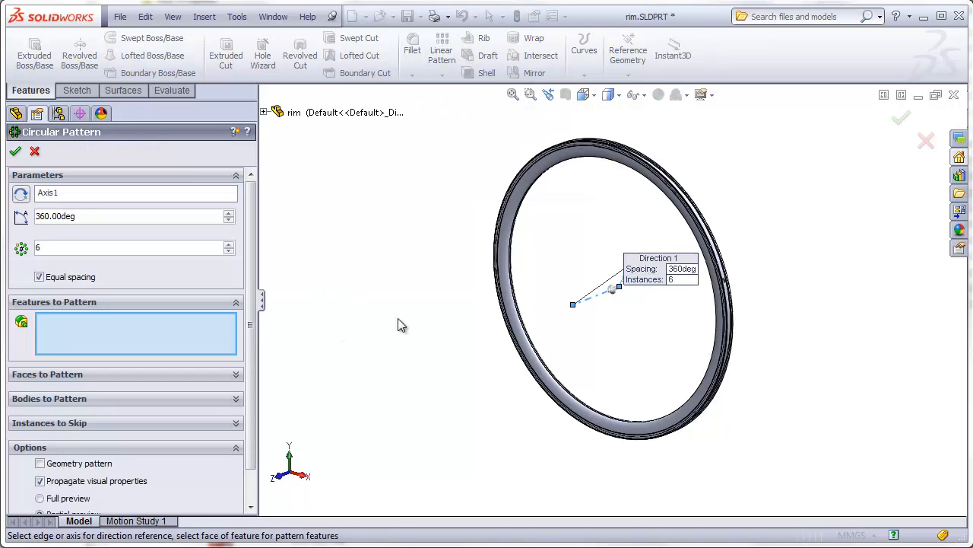
click(264, 113)
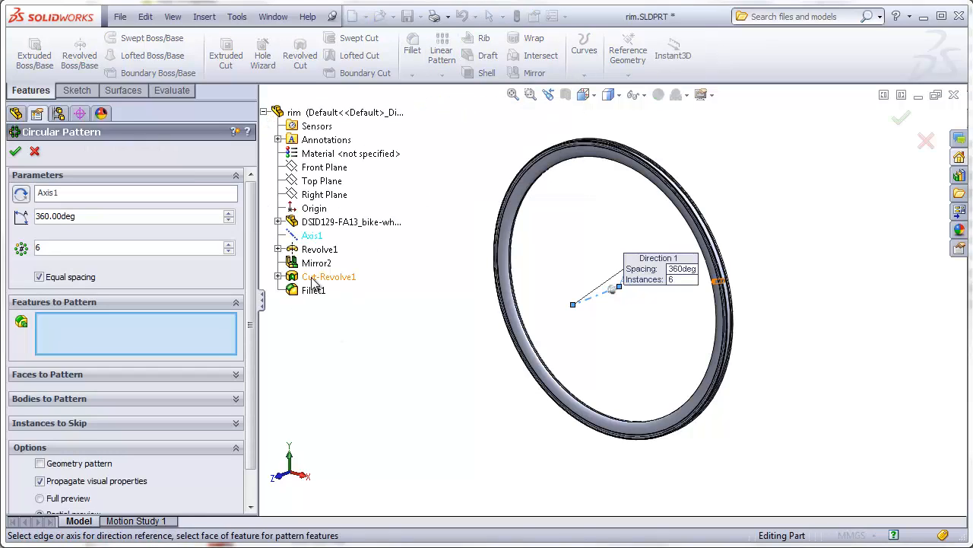
click(312, 279)
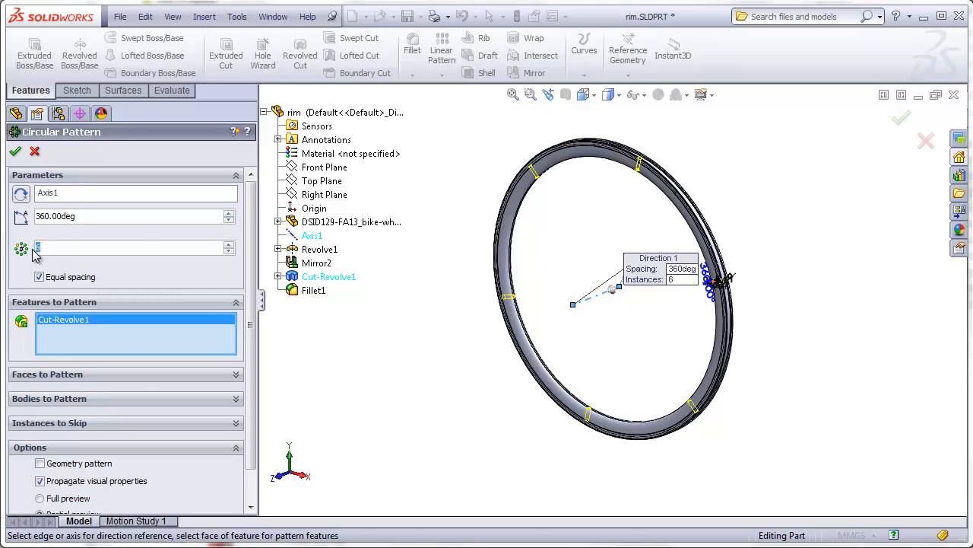
scroll(34, 255, up, 18)
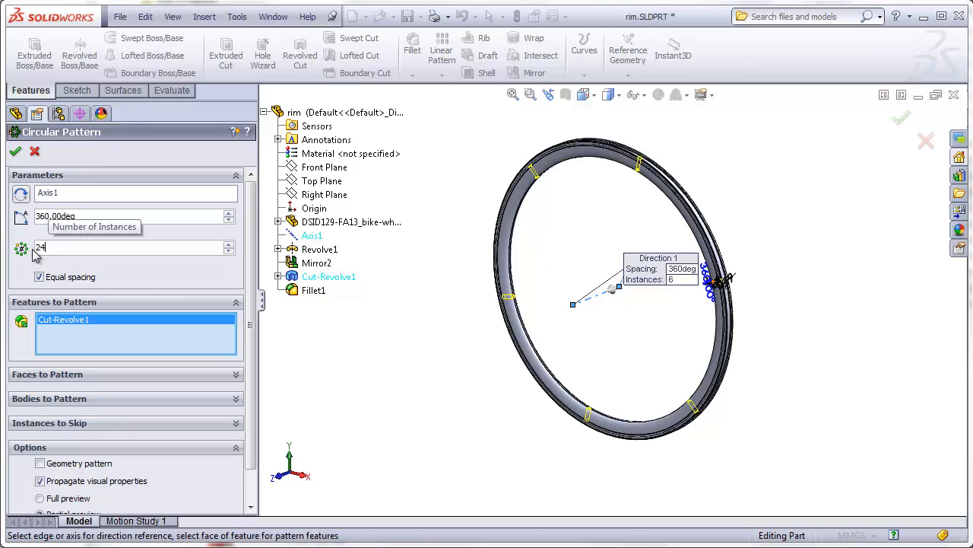
click(15, 152)
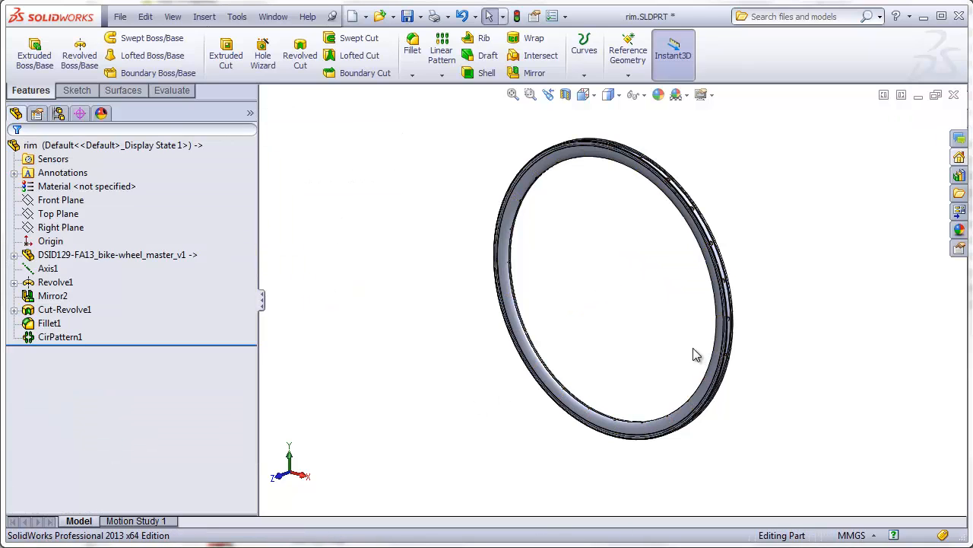
Step: Edit the circular pattern of spoke holes to include the hole-edge fillet in the patterned features
scroll(697, 355, down, 5)
middle_drag(696, 355, 823, 364)
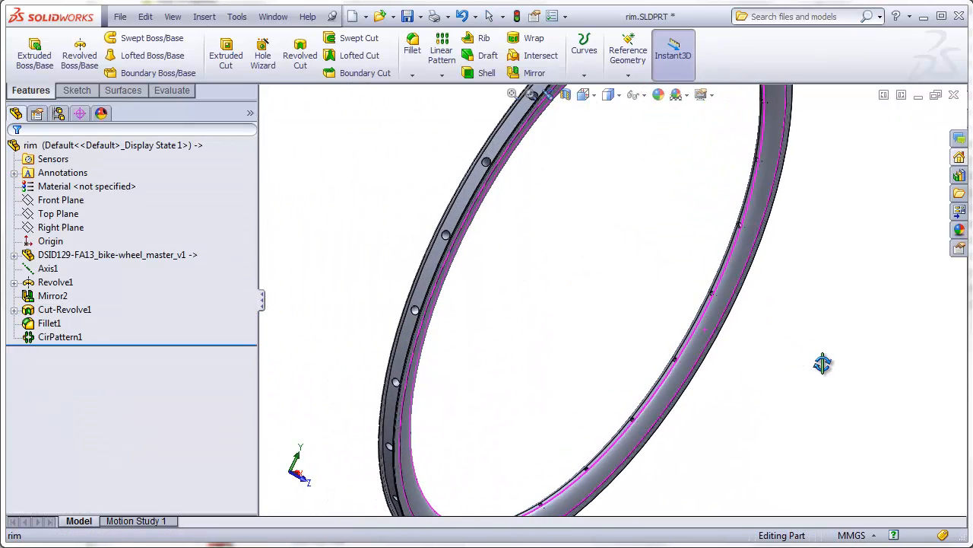
scroll(678, 347, down, 8)
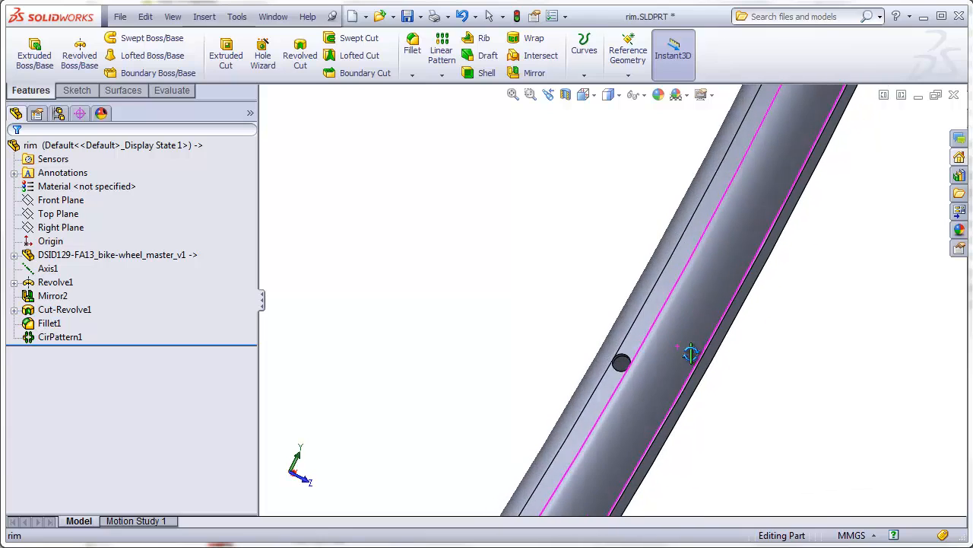
scroll(685, 351, up, 10)
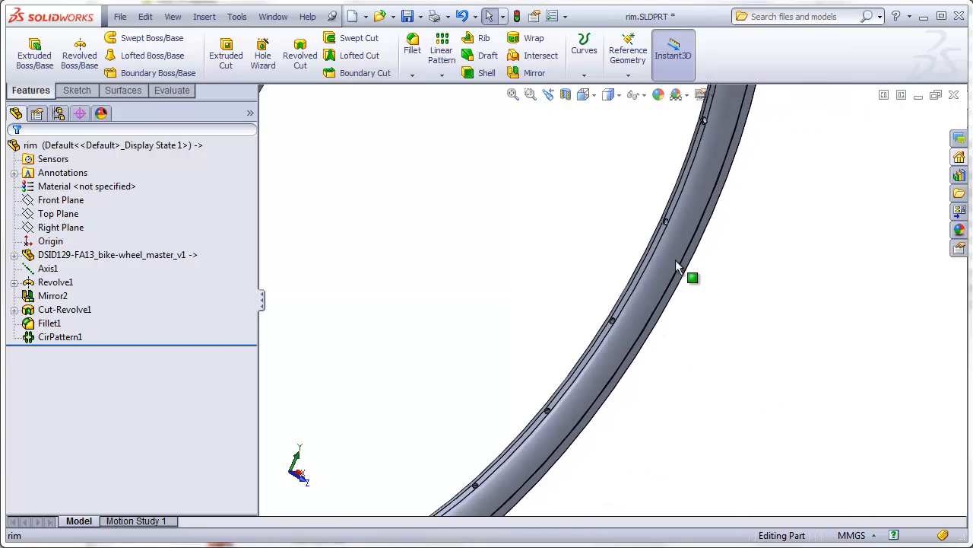
scroll(716, 140, down, 4)
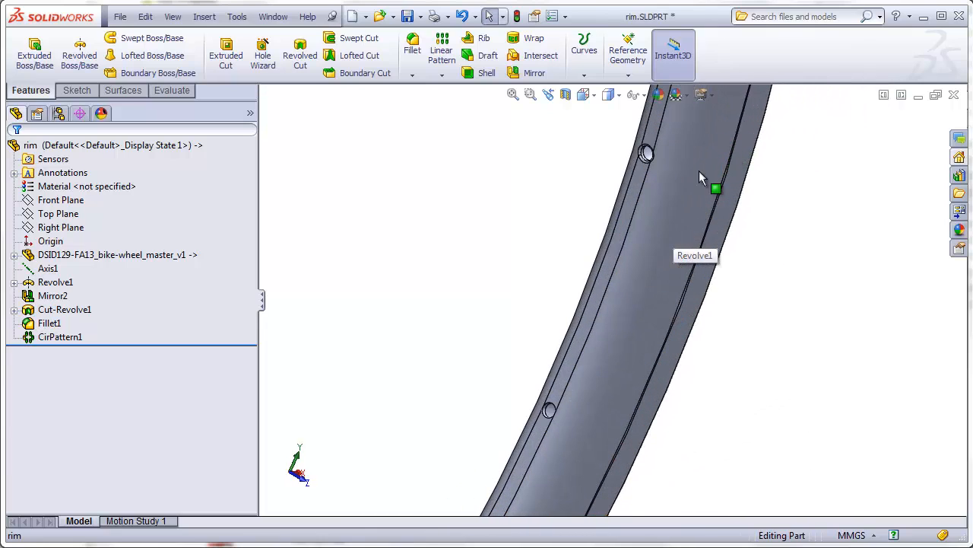
right_click(69, 338)
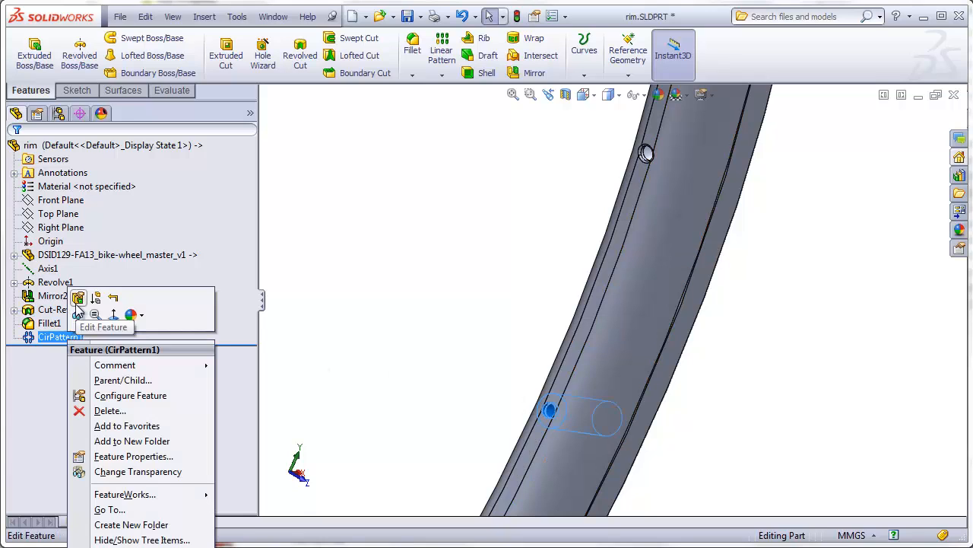
click(78, 298)
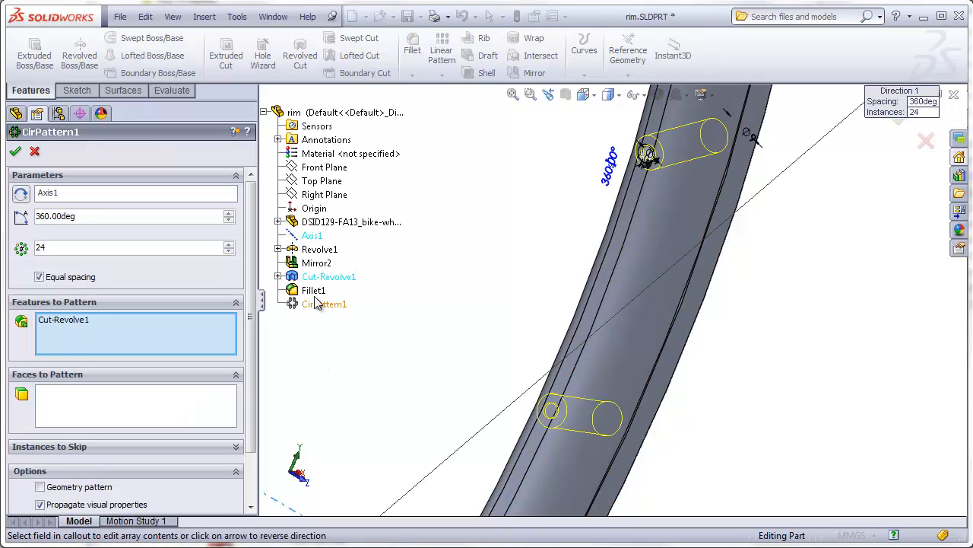
click(313, 291)
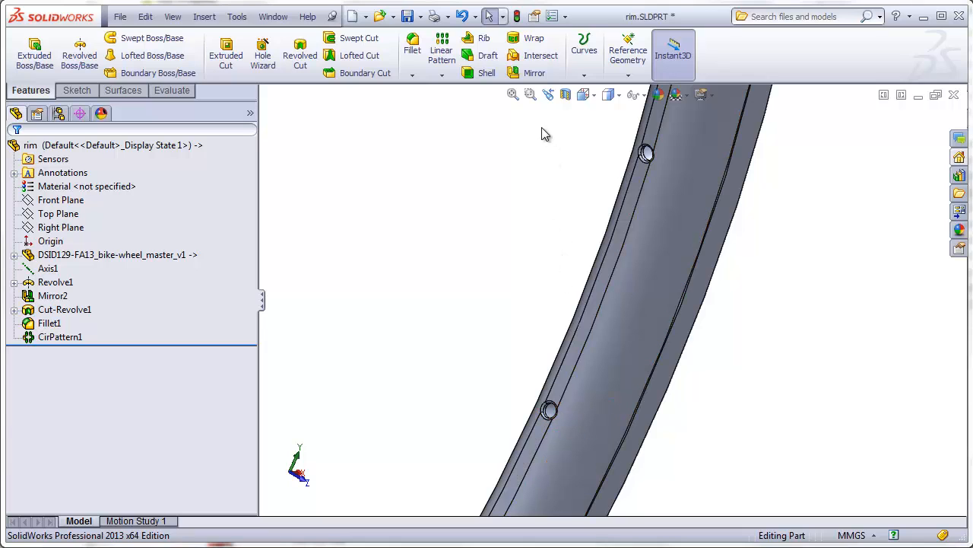
Step: Inspect the patterned spoke holes and their filleted edges from the rim's inner and outer sides
click(586, 95)
click(602, 150)
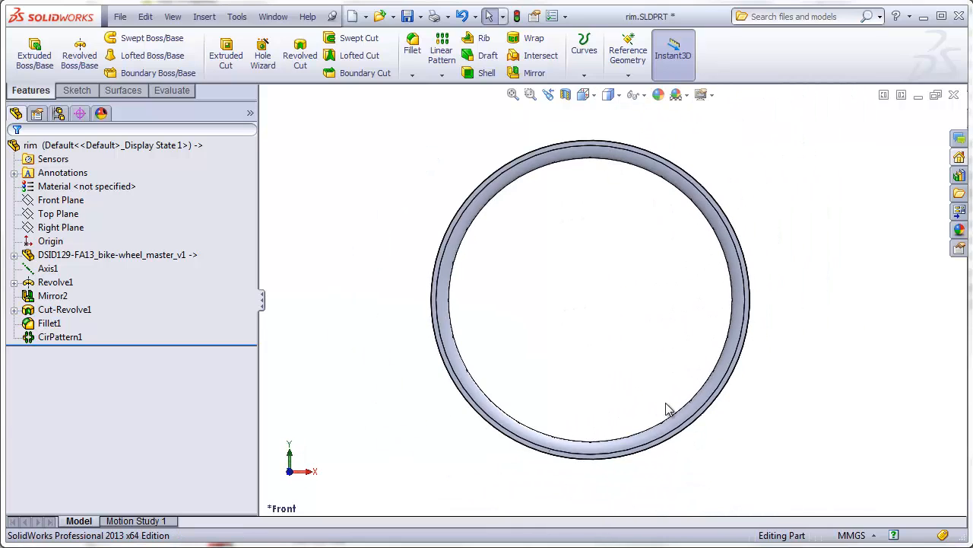
scroll(664, 404, down, 10)
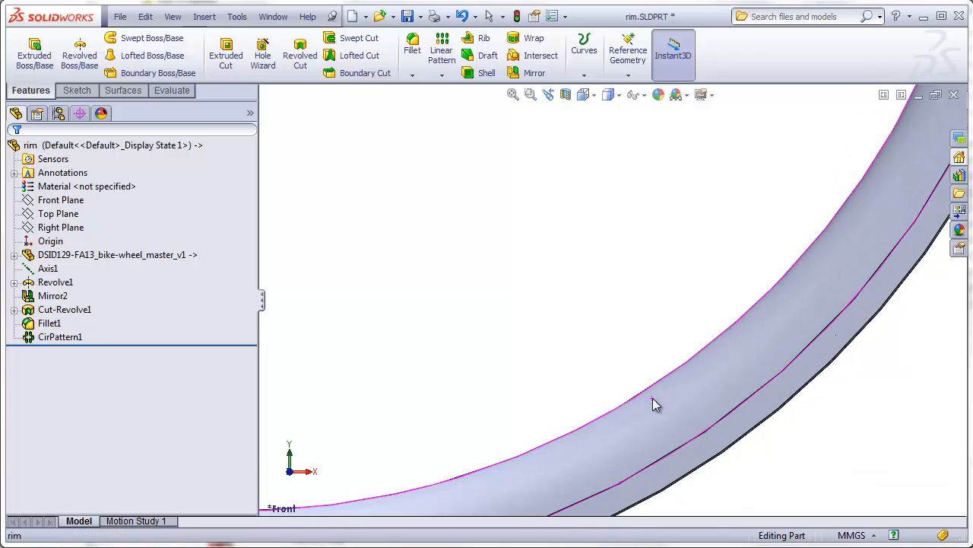
middle_drag(653, 397, 615, 398)
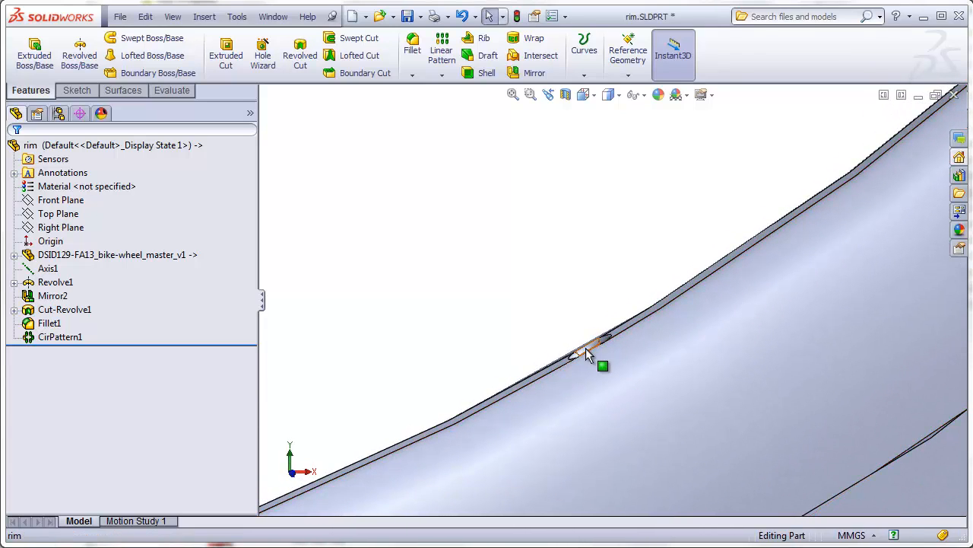
middle_drag(600, 365, 543, 310)
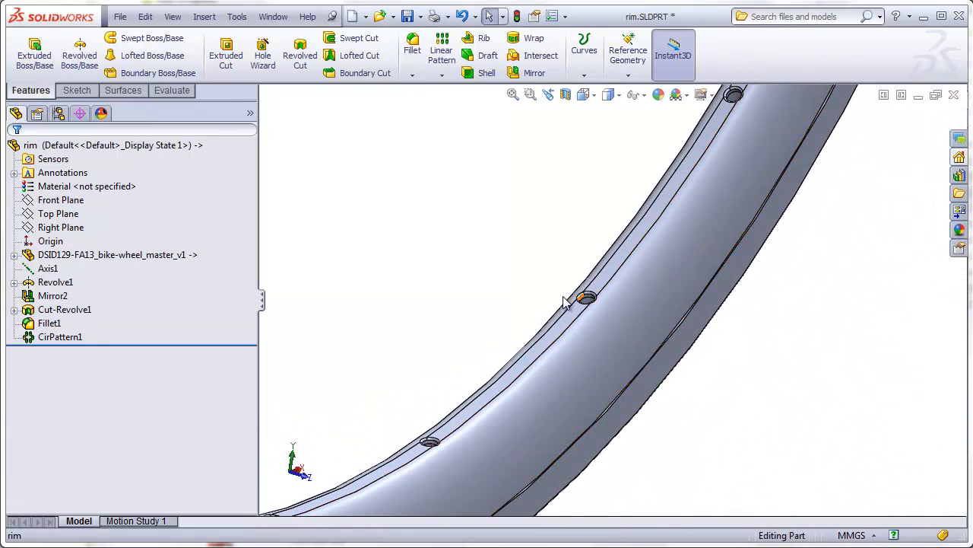
scroll(605, 312, down, 2)
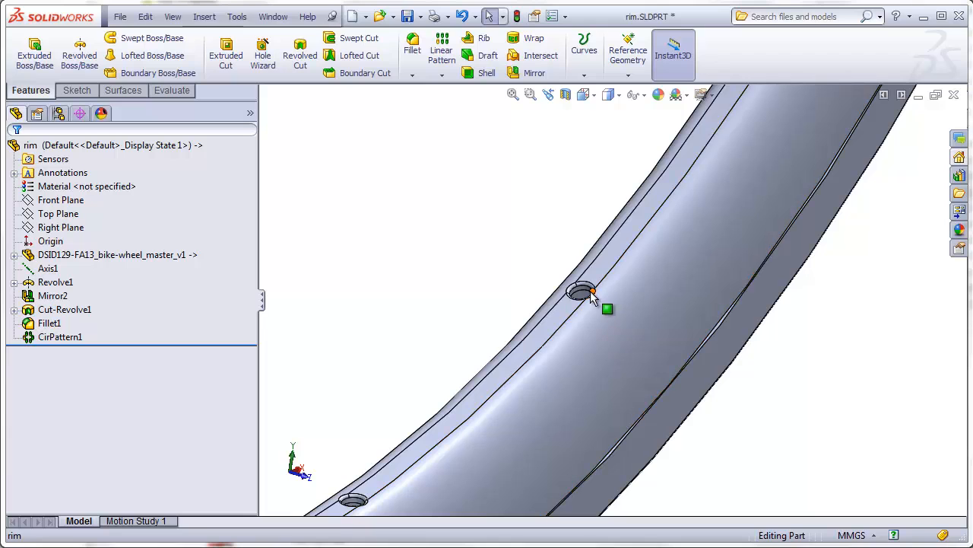
middle_drag(560, 321, 615, 276)
click(587, 302)
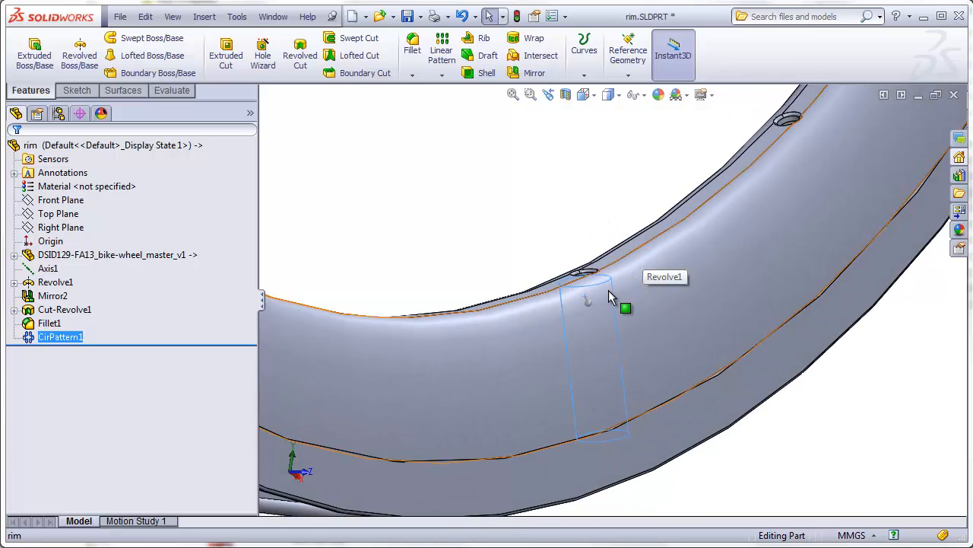
middle_drag(593, 292, 583, 256)
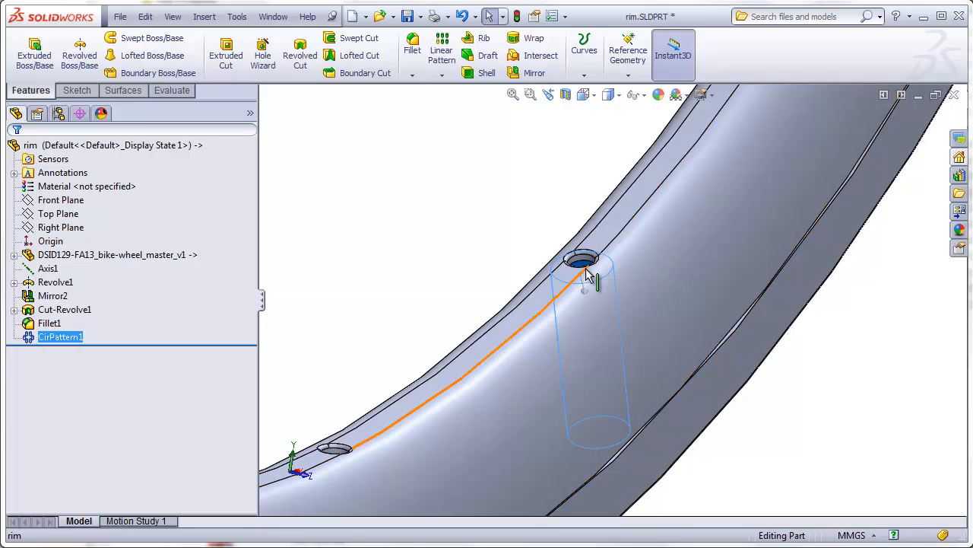
mouse_move(583, 267)
middle_down()
mouse_move(582, 254)
mouse_move(587, 276)
middle_up()
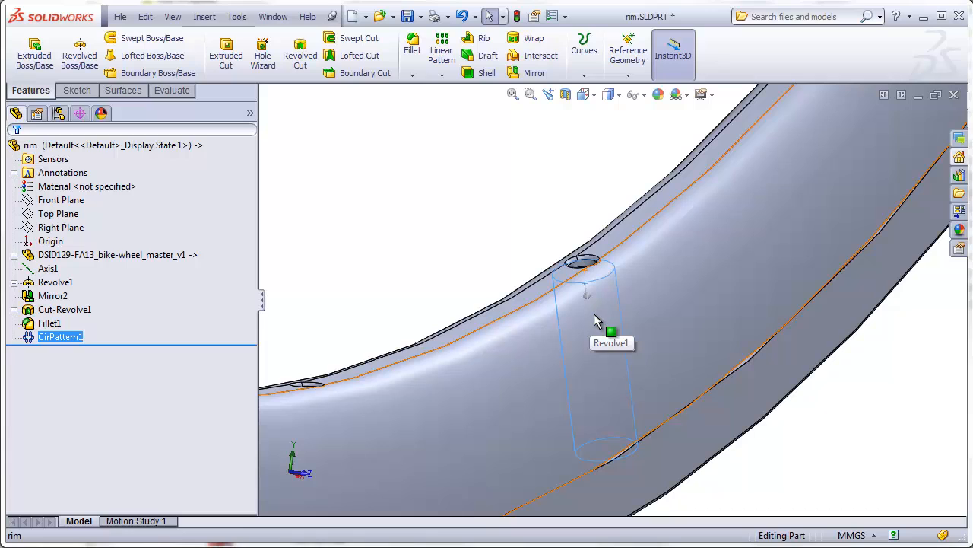
scroll(508, 260, up, 3)
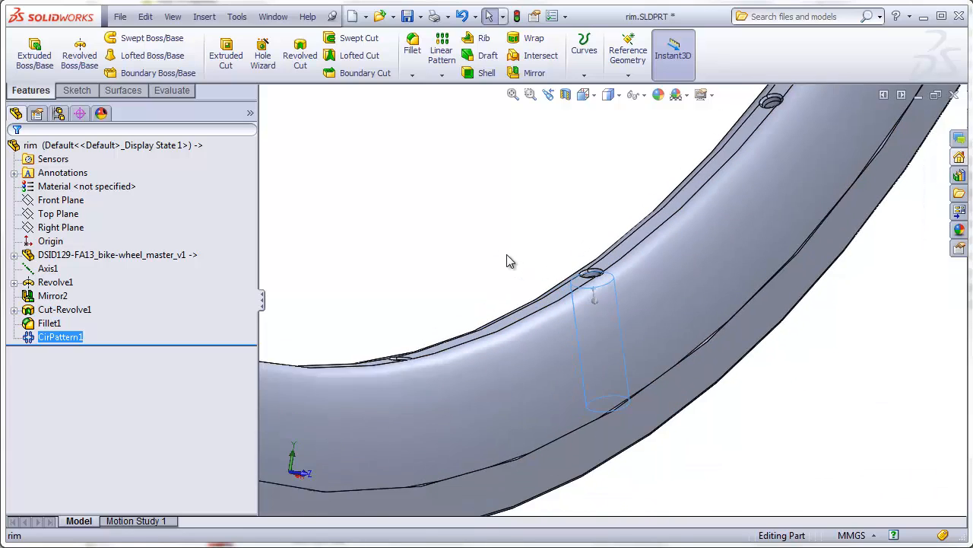
middle_drag(508, 260, 527, 257)
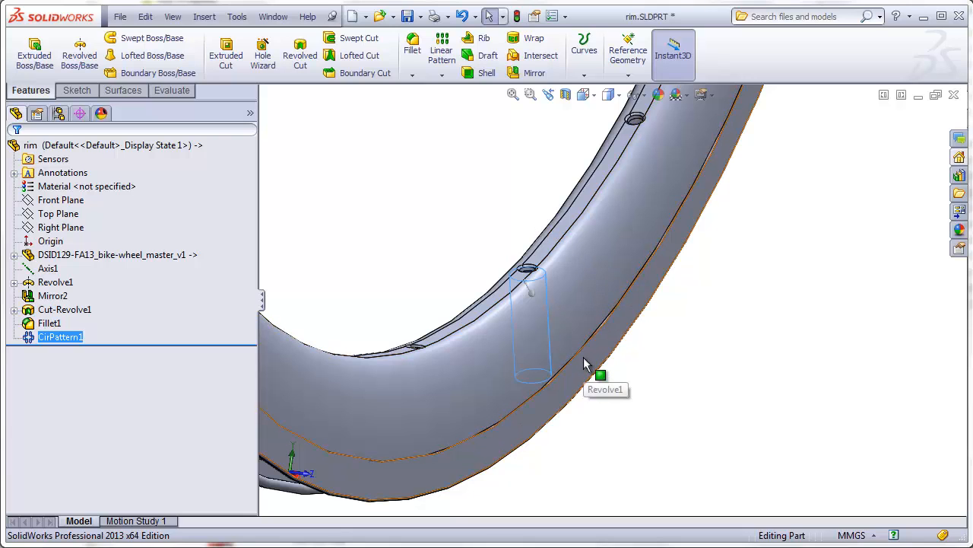
middle_drag(584, 388, 638, 417)
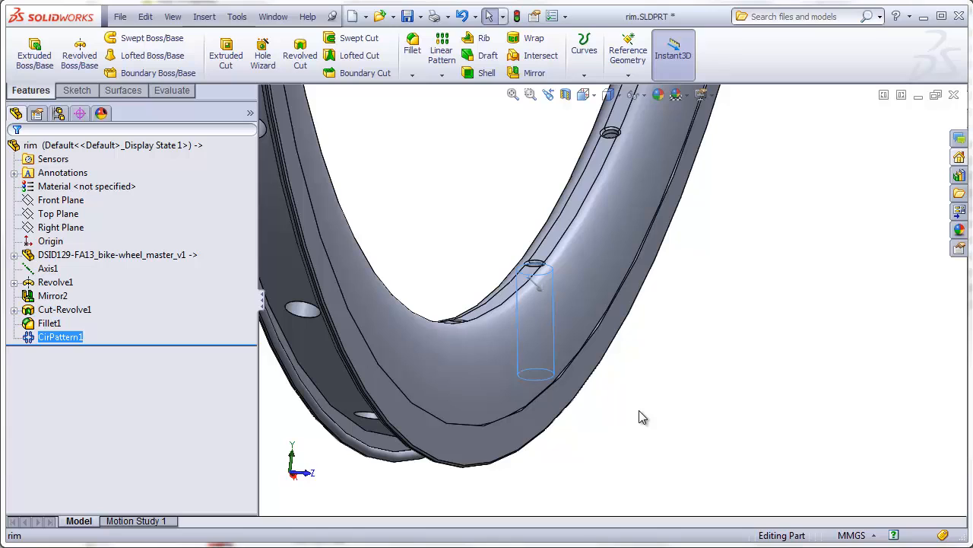
click(623, 362)
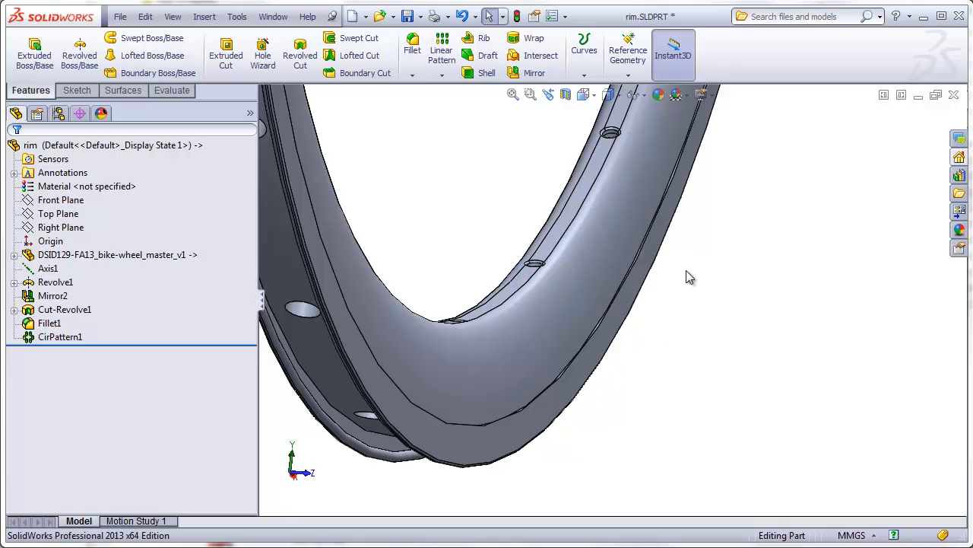
scroll(701, 257, up, 10)
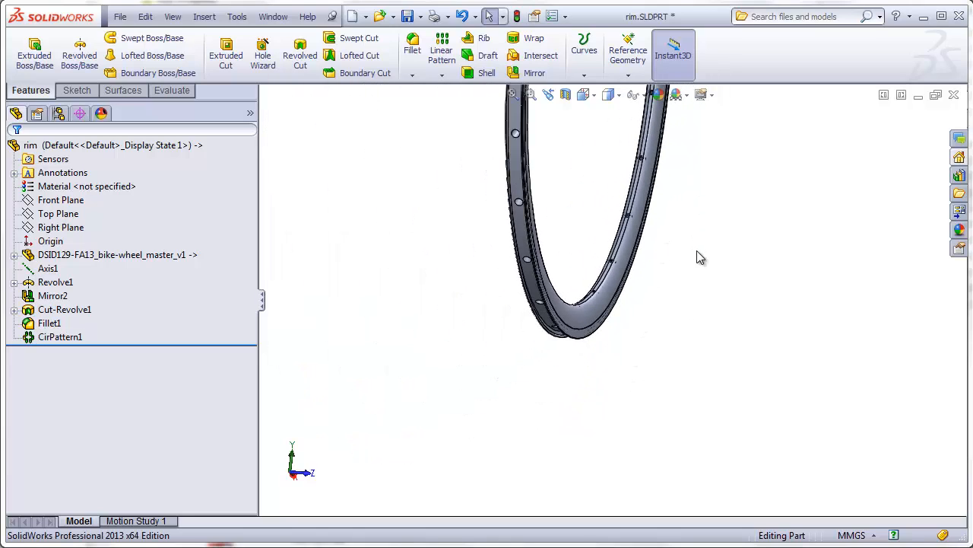
Step: Show the hidden layout sketches and axis in the front view, around the small rectangular profile at the rim
click(584, 94)
click(606, 150)
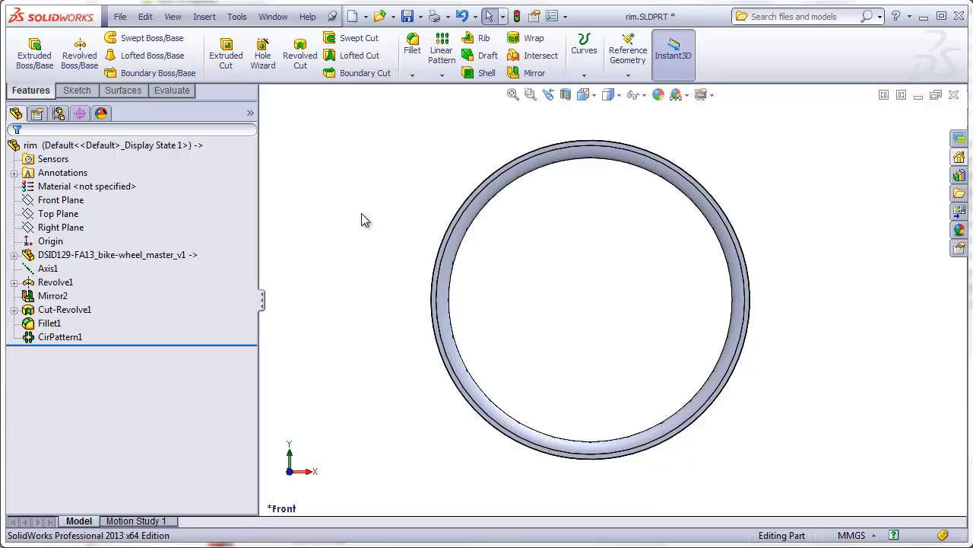
click(170, 16)
click(191, 80)
scroll(688, 380, down, 5)
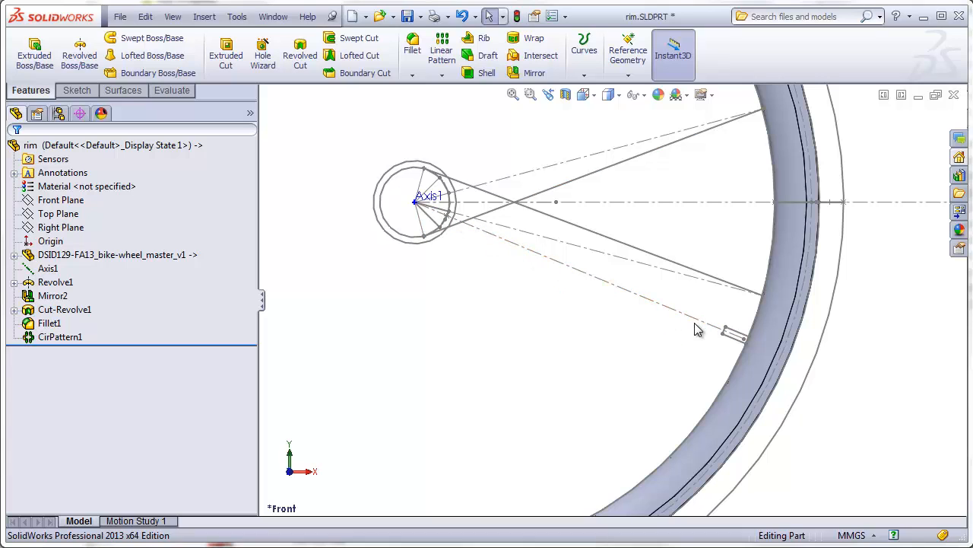
scroll(739, 338, down, 4)
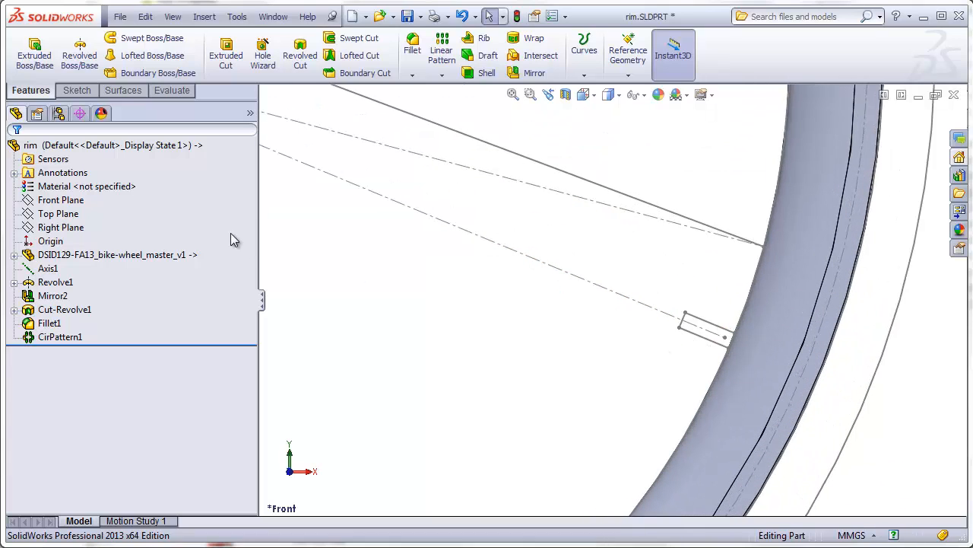
Step: Start a sketch on the Front Plane and draw a construction centerline about 134 mm long across the rim, below the small rectangular layout profile
click(76, 89)
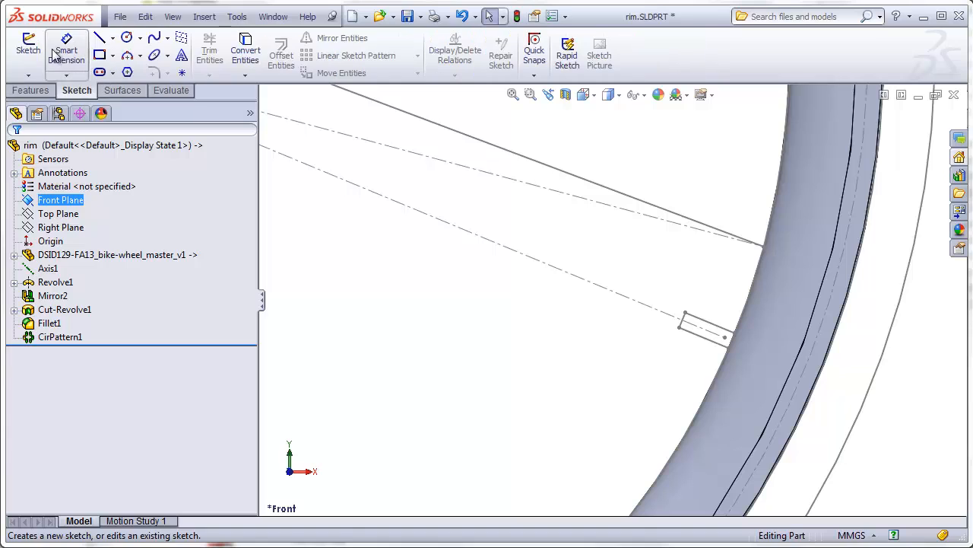
click(28, 47)
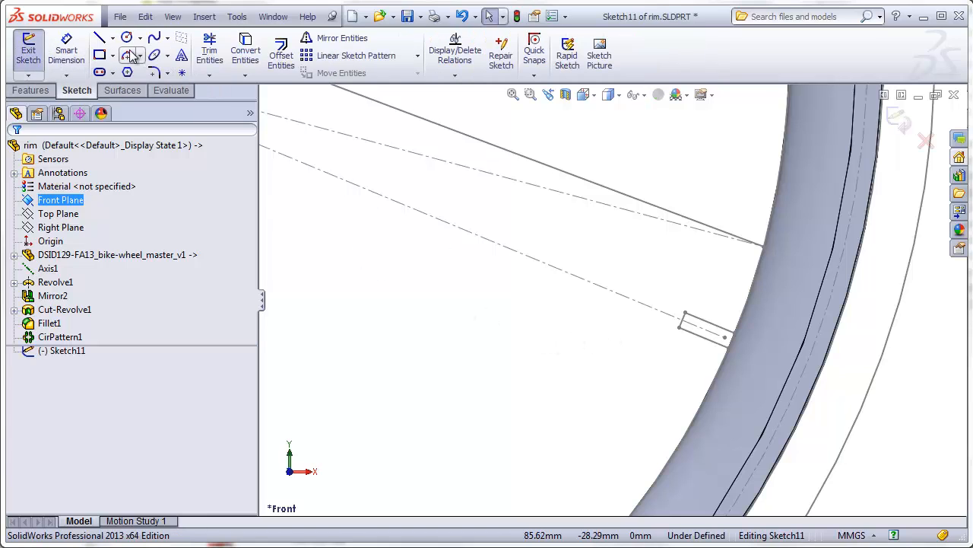
click(112, 38)
click(146, 67)
click(554, 307)
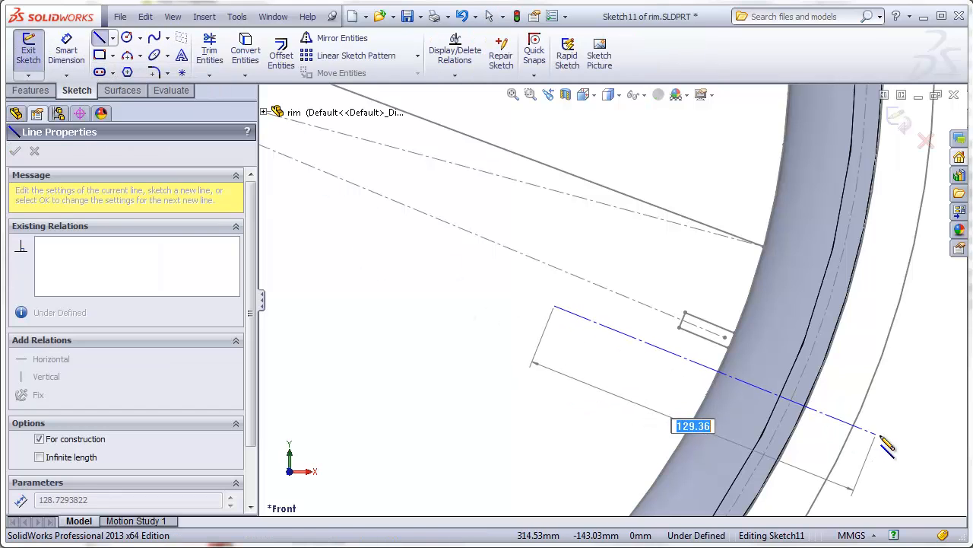
click(890, 435)
key(Escape)
Step: Make the new centerline collinear with the valve stem hole locator centerline from the master layout
click(638, 305)
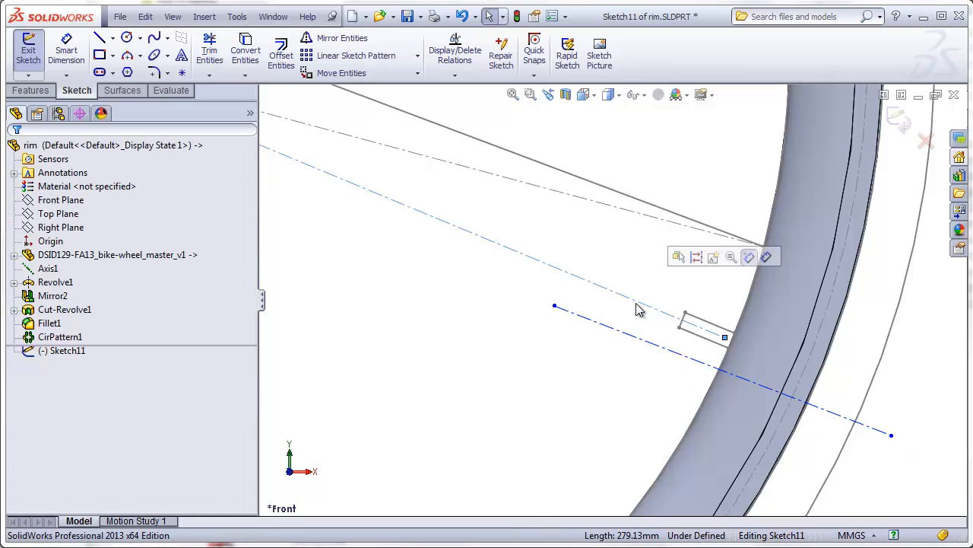
ctrl+click(627, 334)
click(48, 396)
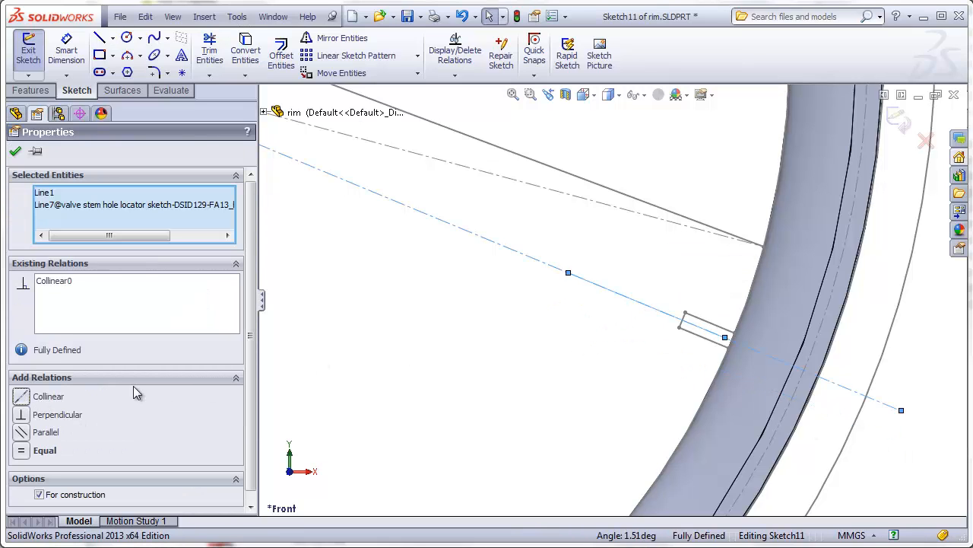
click(336, 370)
Step: Sketch a 3 Point Corner Rectangle about 20 mm wide with its long side on the centerline, running from inside the rim into its section
scroll(691, 284, down, 3)
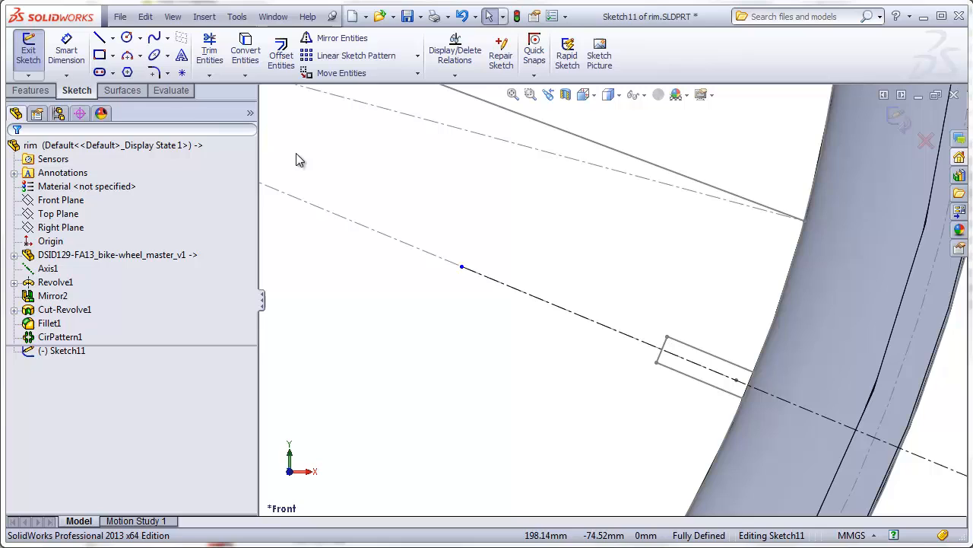
click(112, 56)
click(156, 102)
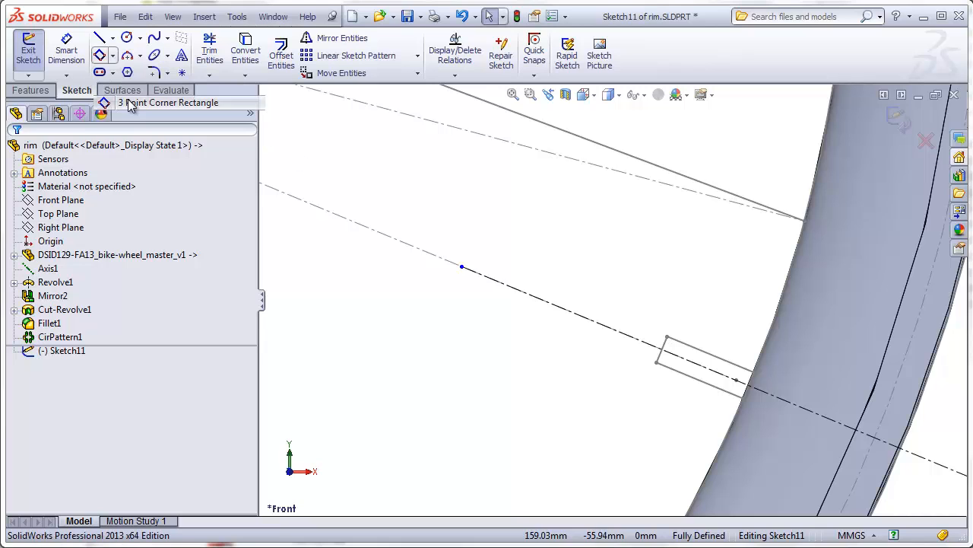
click(571, 312)
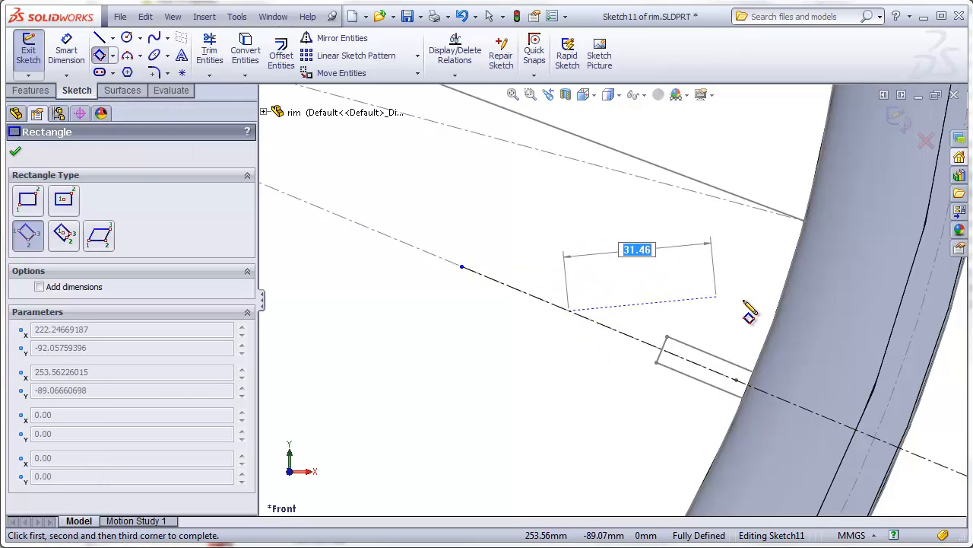
click(814, 411)
click(848, 324)
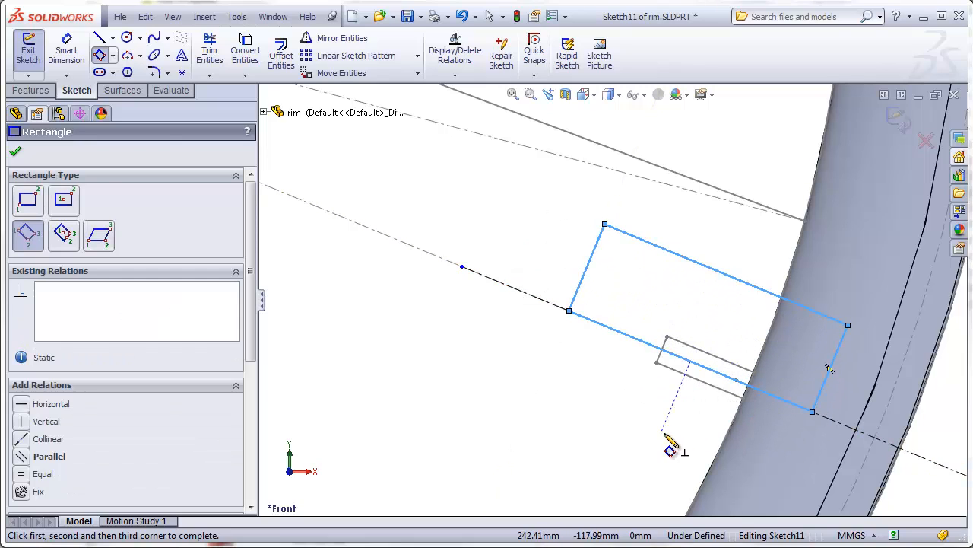
key(Escape)
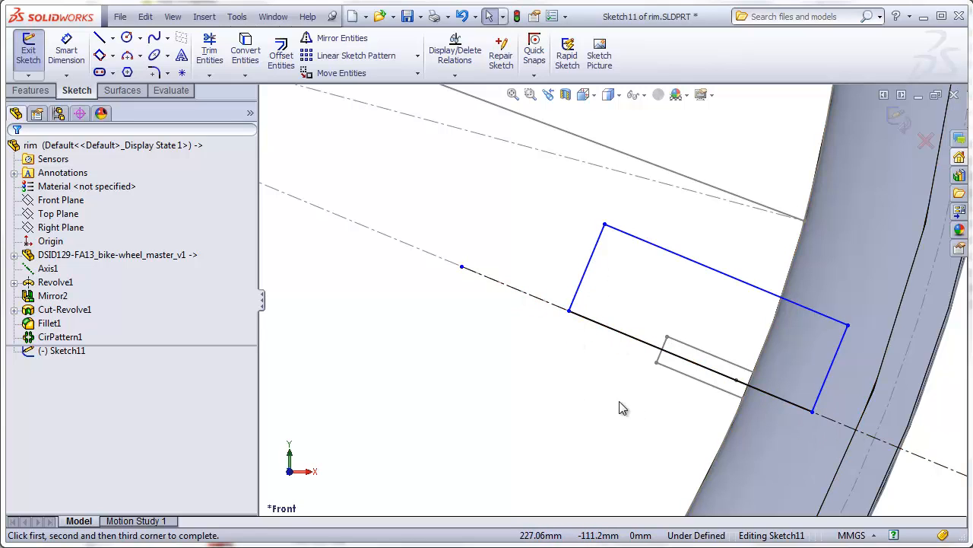
Step: Stretch the rectangle's outer end along the centerline until it extends past the rim's outer edge
scroll(683, 405, up, 2)
click(783, 392)
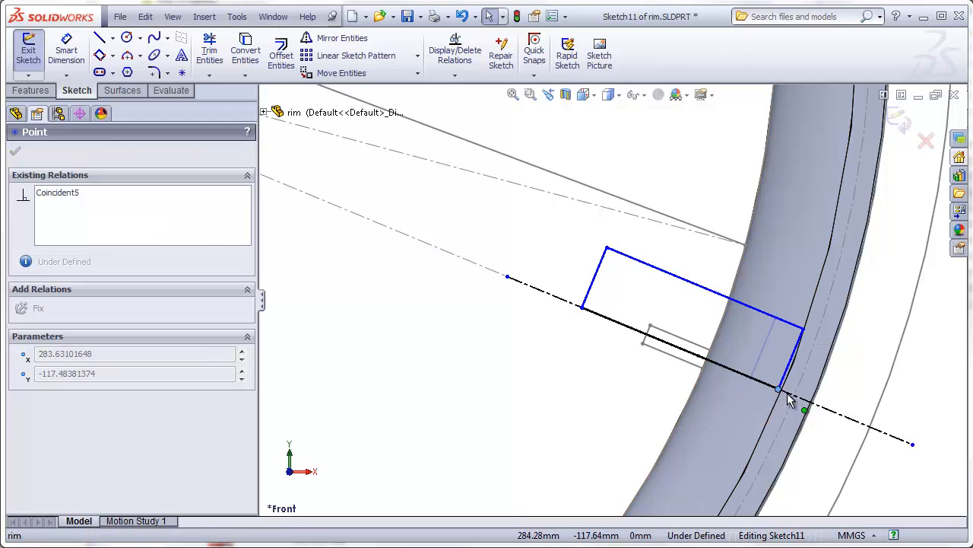
drag(789, 401, 855, 419)
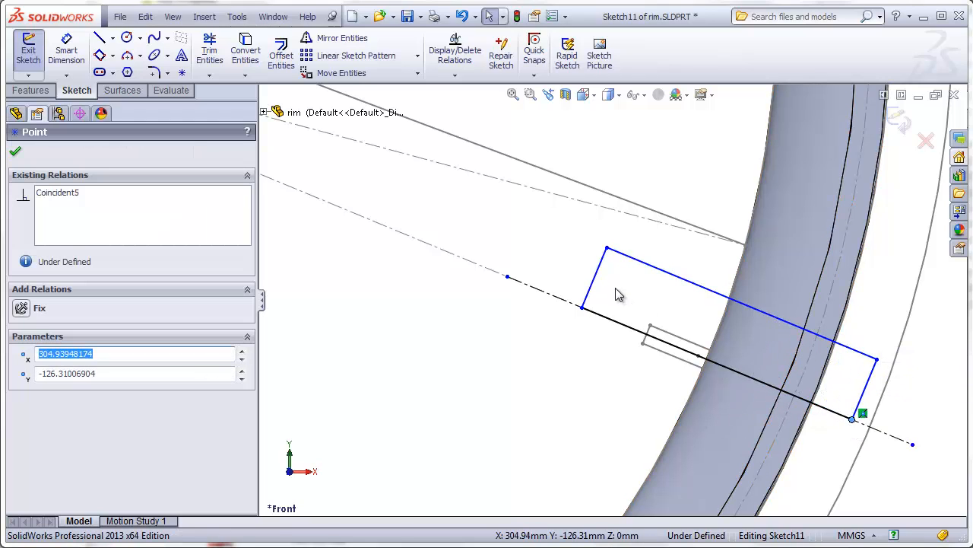
Step: Dimension the rectangle's far long side across the centerline as a 6.35 mm diameter
scroll(701, 322, down, 2)
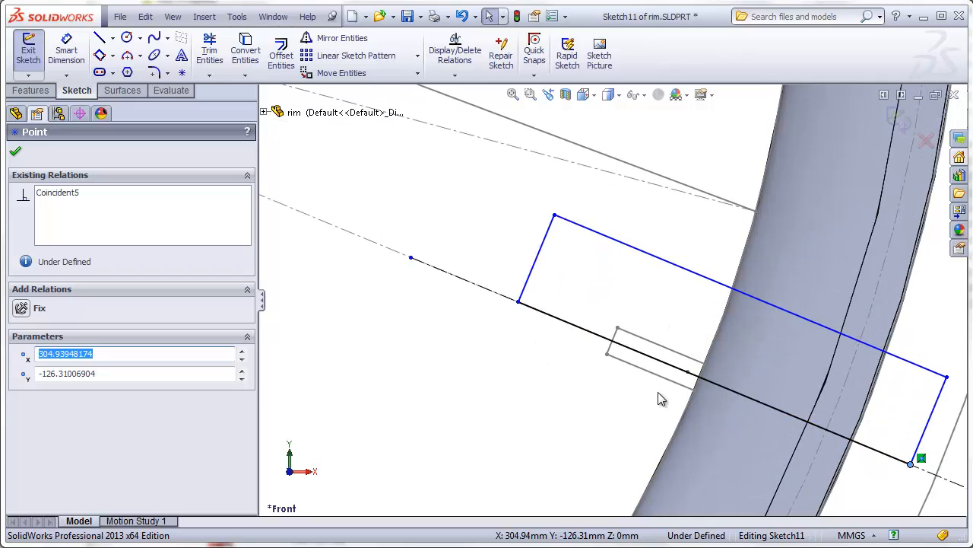
click(66, 51)
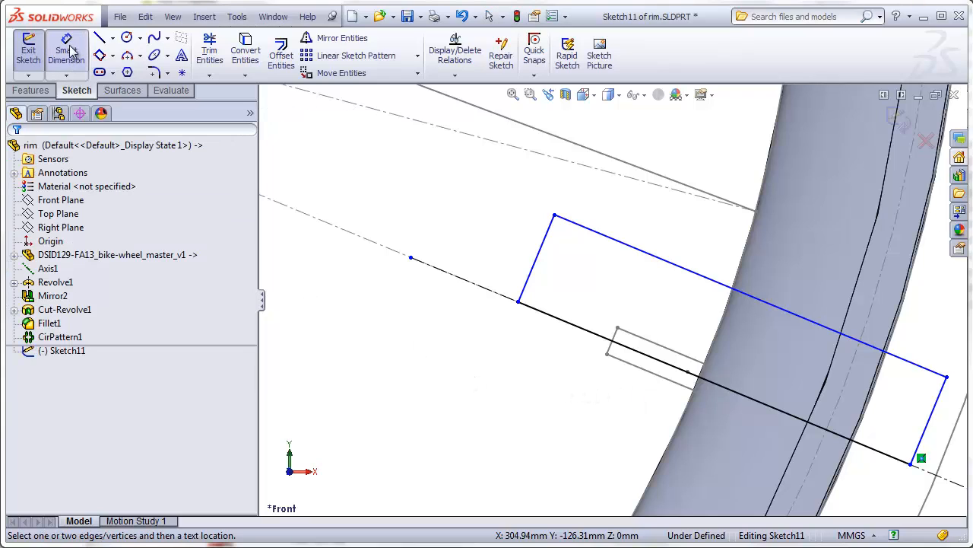
click(598, 235)
click(472, 285)
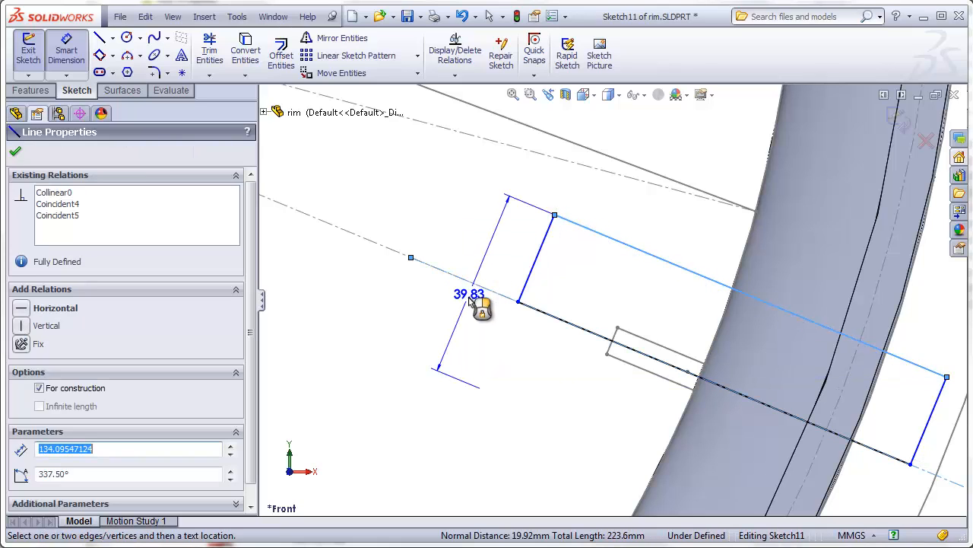
click(460, 334)
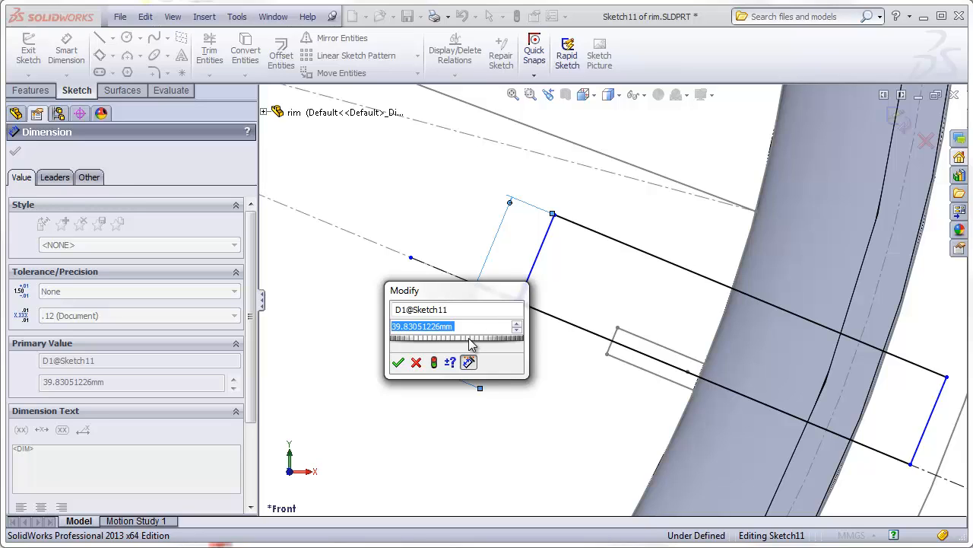
text(6.35)
key(Return)
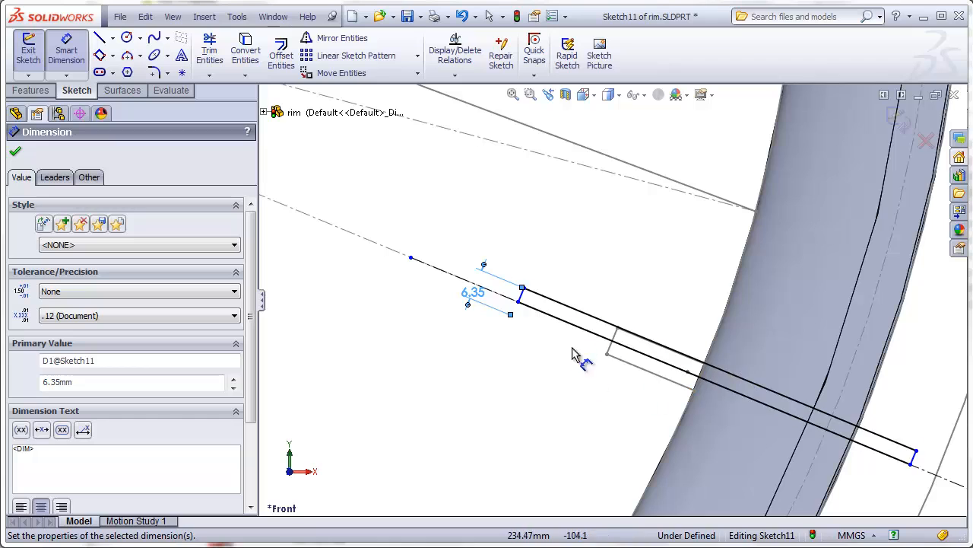
Step: Cut the valve stem hole through the rim with a 360° Revolved Cut of the rectangle about the centerline
scroll(689, 388, up, 2)
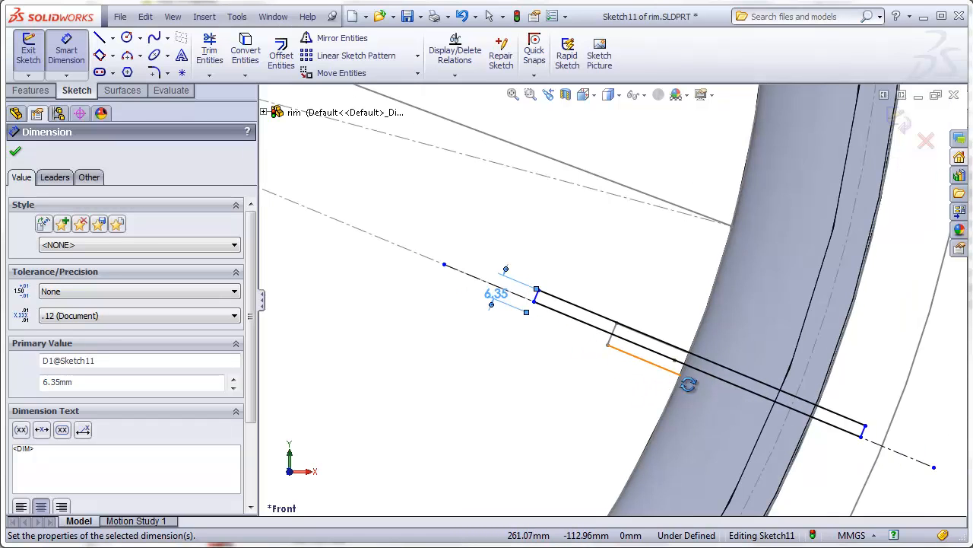
middle_drag(685, 385, 645, 393)
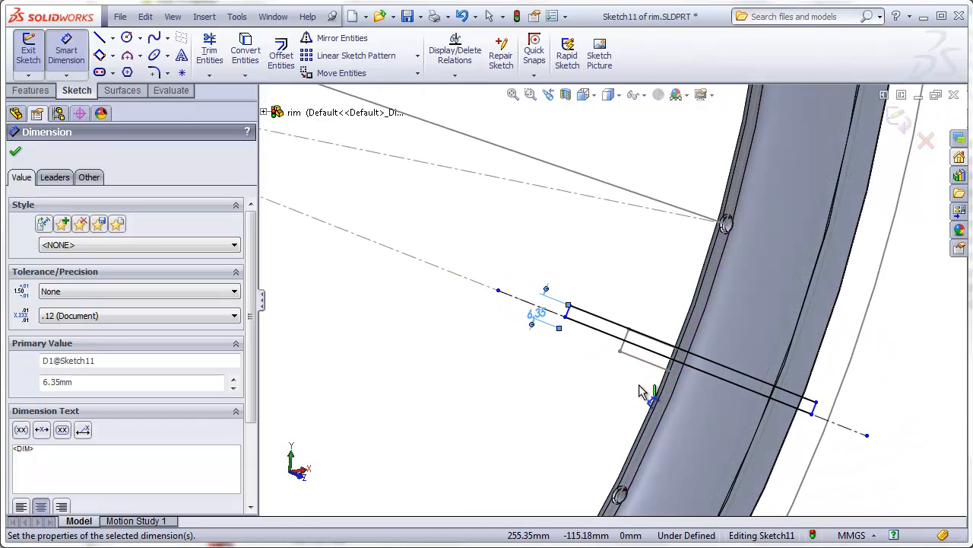
click(34, 90)
click(300, 58)
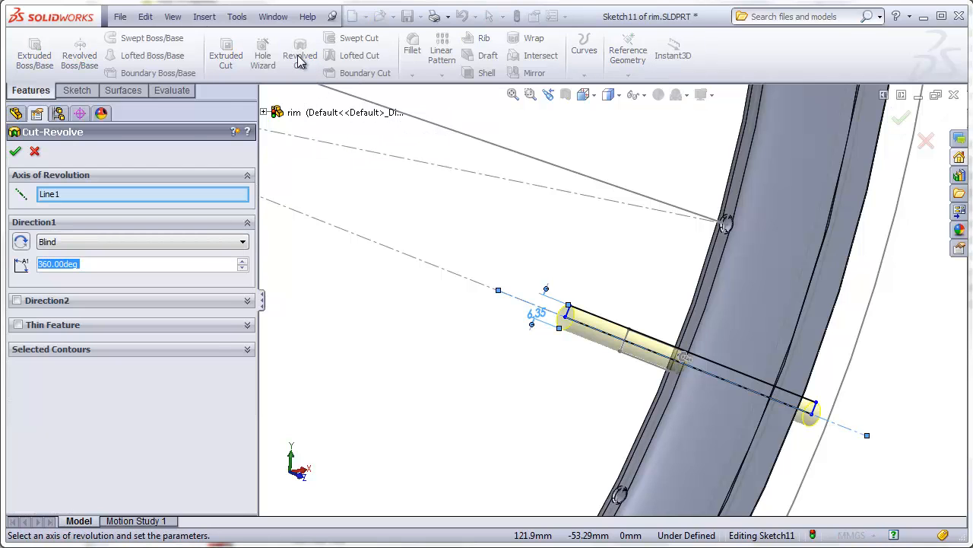
click(16, 152)
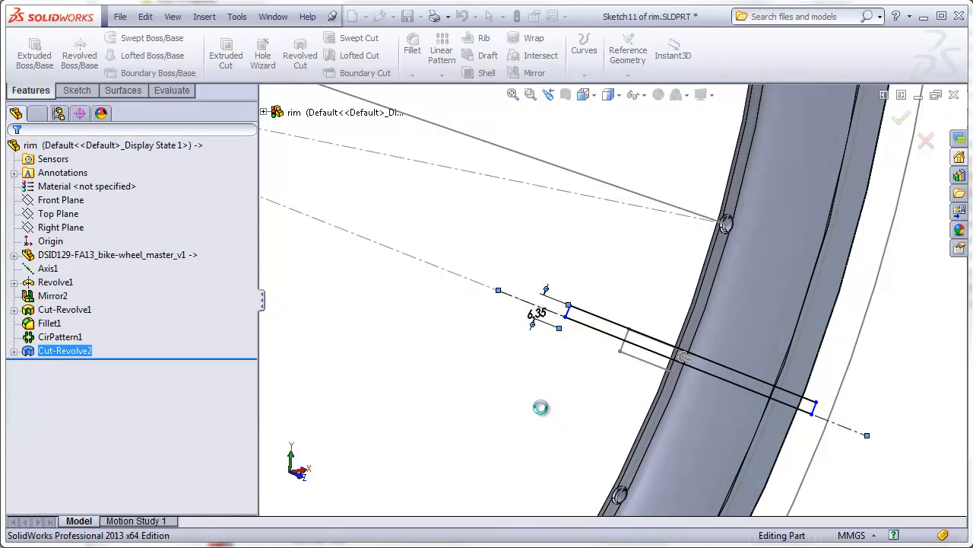
Step: Hide all types of reference items, including the layout sketches and axes, around the new valve stem hole
scroll(687, 378, down, 5)
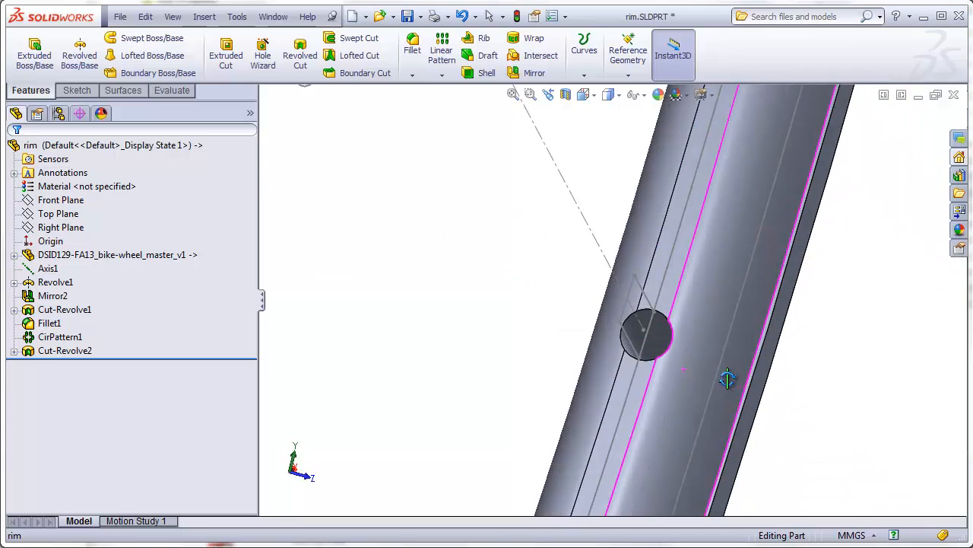
scroll(730, 378, up, 2)
click(172, 16)
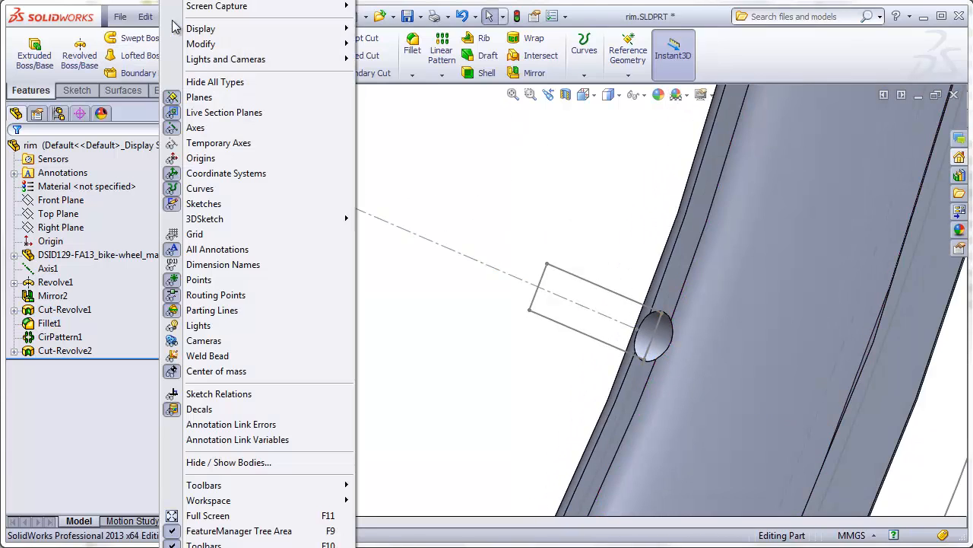
click(198, 81)
Step: Inspect the rim around the valve stem hole from several angles, finishing with the whole rim in the front view
middle_drag(616, 380, 572, 344)
scroll(643, 320, down, 2)
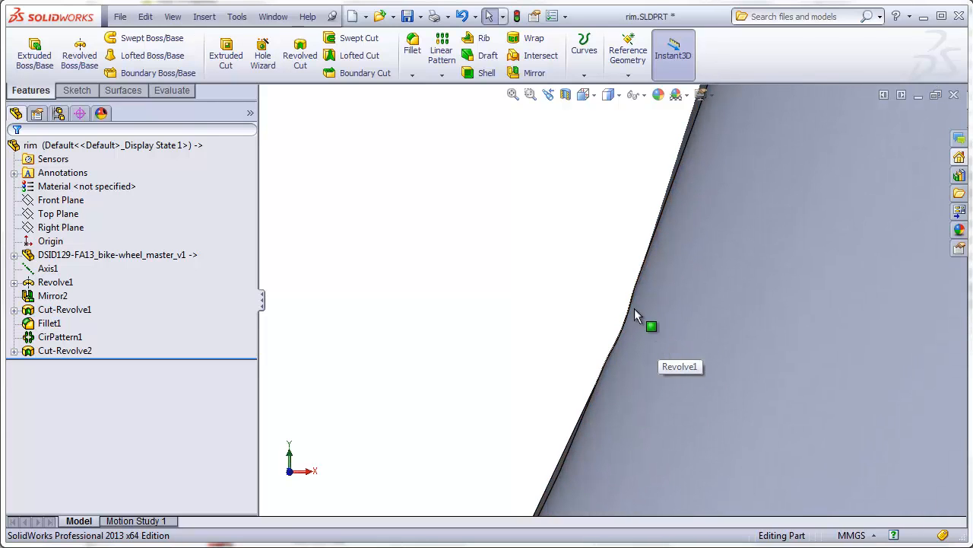
scroll(582, 322, up, 3)
middle_drag(582, 321, 542, 320)
scroll(544, 320, up, 3)
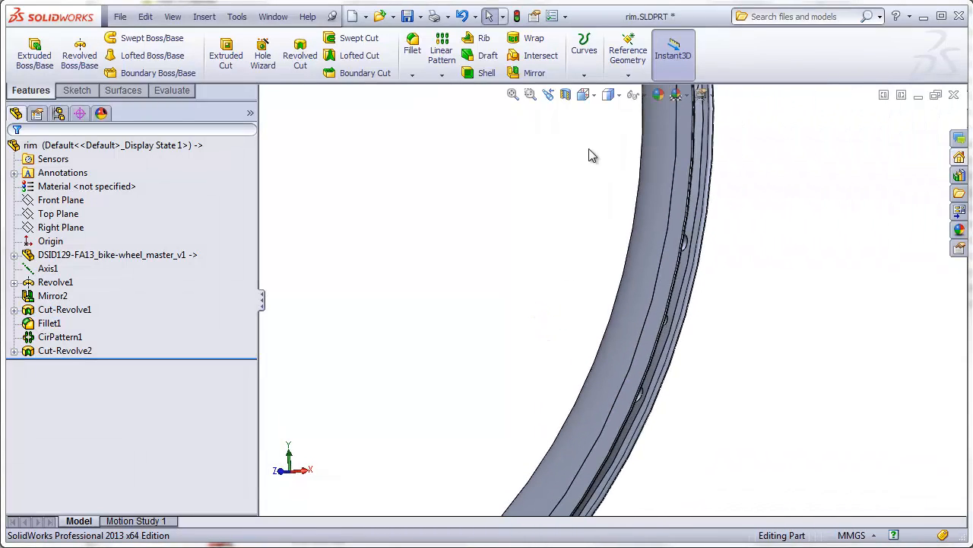
click(584, 95)
click(604, 149)
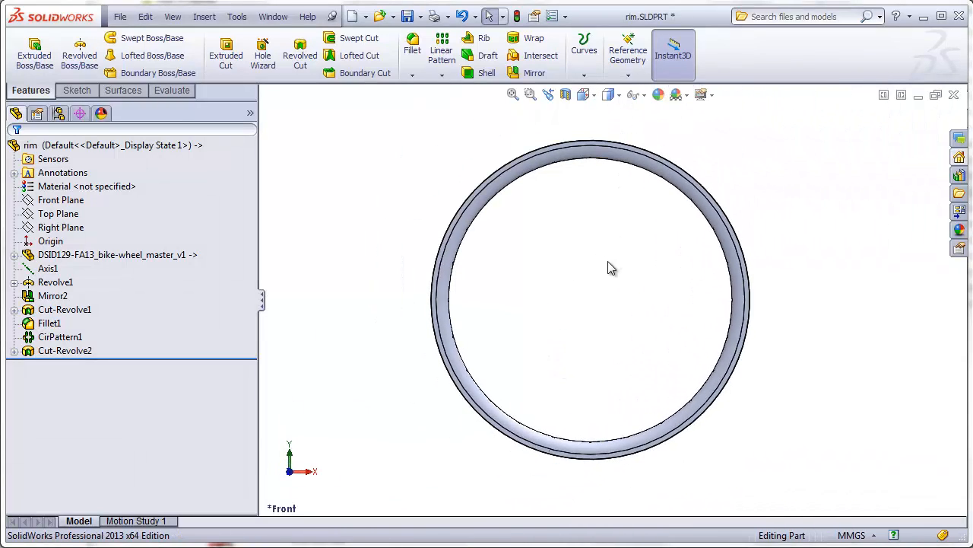